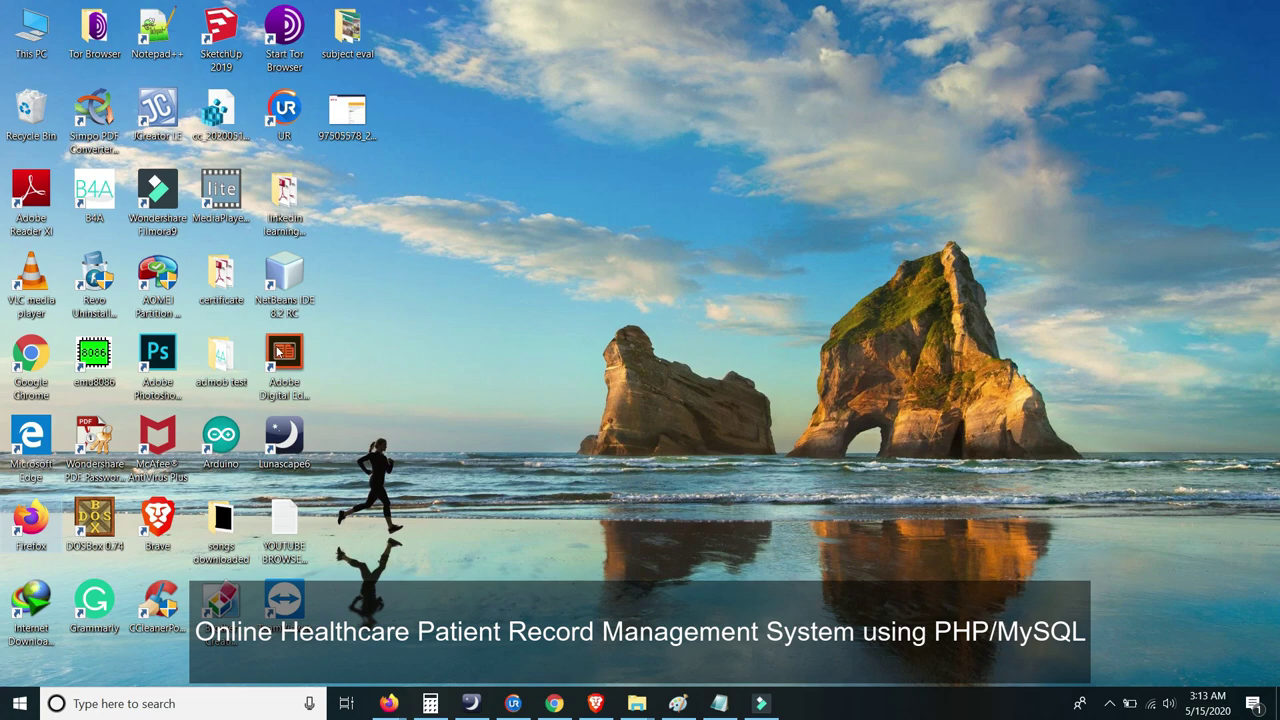
- Launch Firefox and go to the bit.ly/onlineheathcare project link
double_click(33, 514)
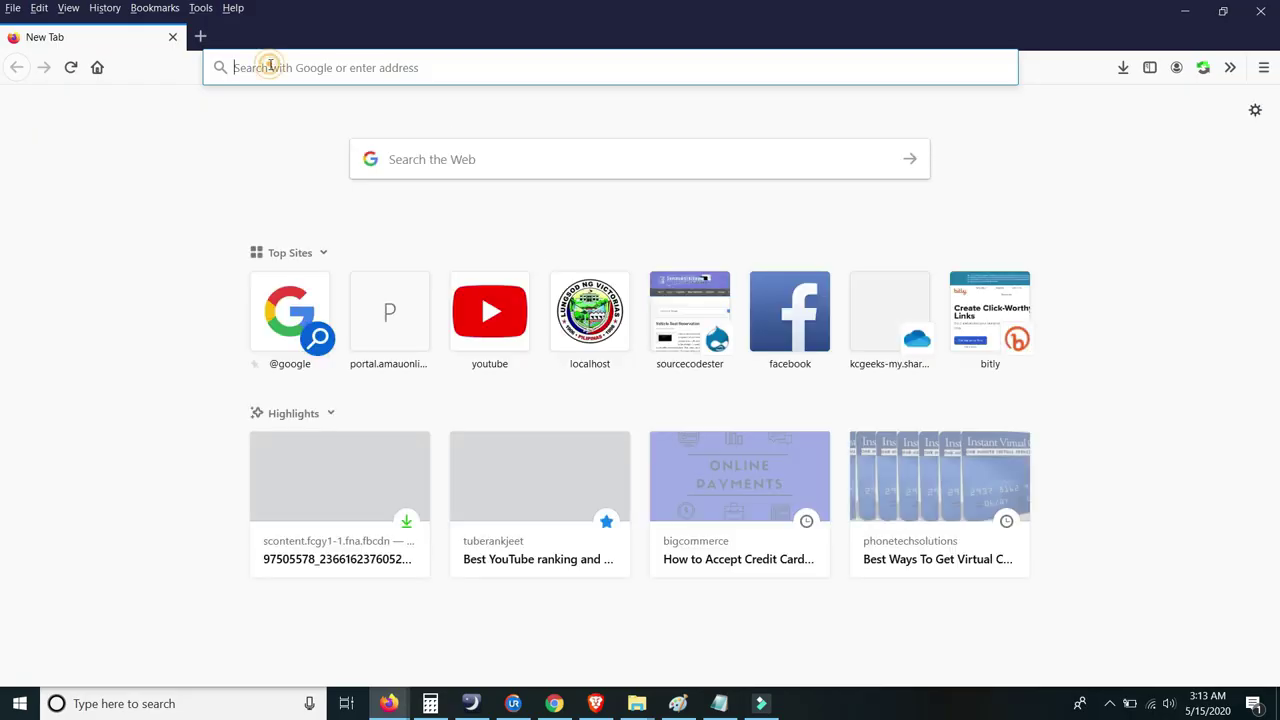
left_click(270, 62)
type("bi")
key("BackSpace")
type("t.l")
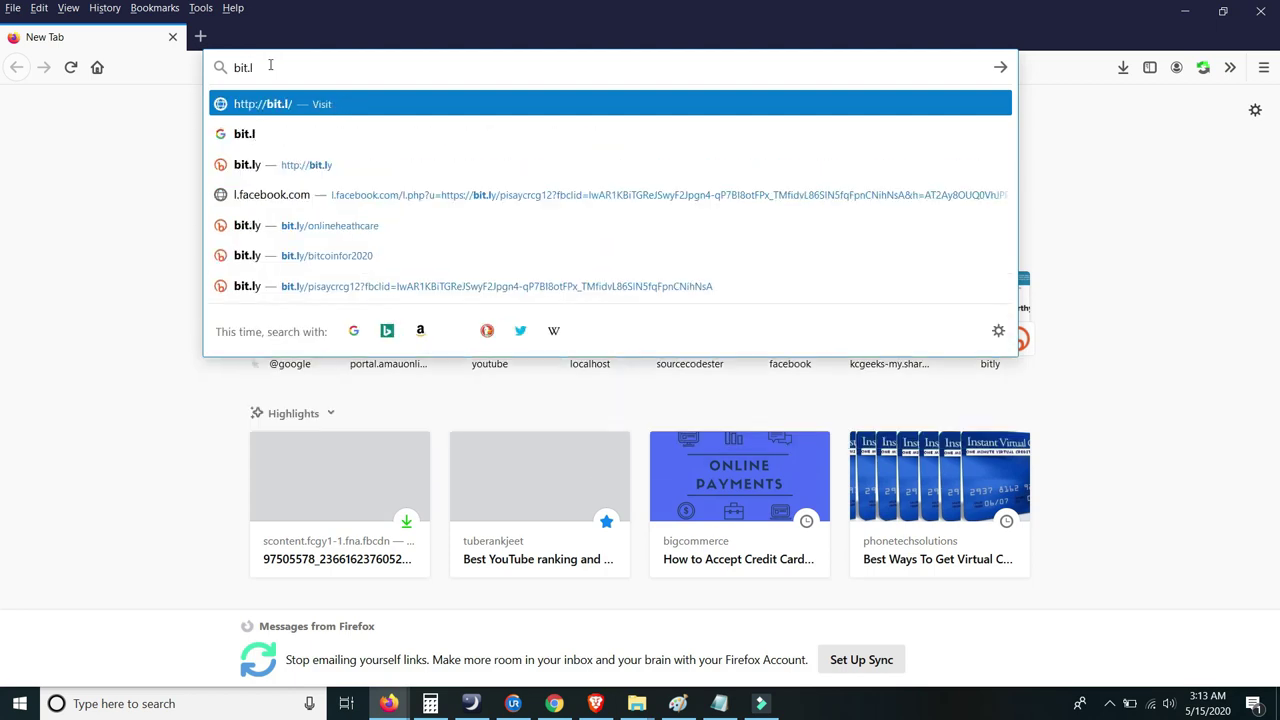
type("y")
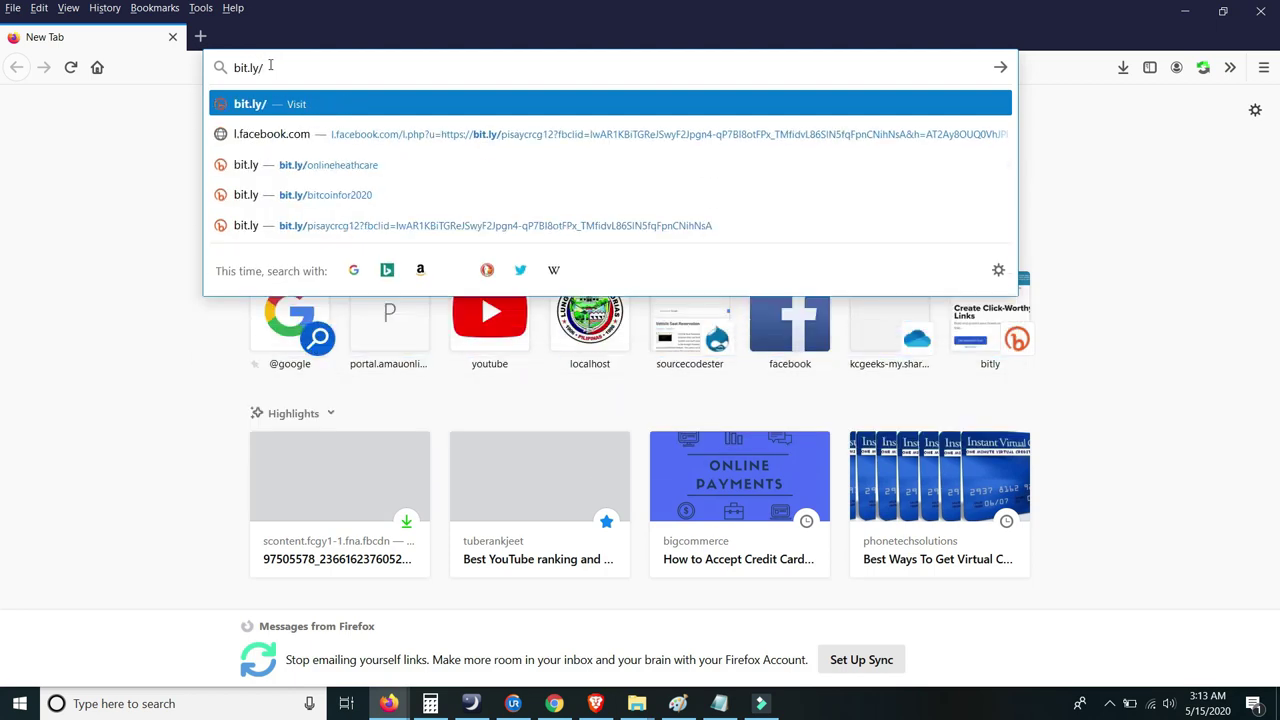
type("/onl")
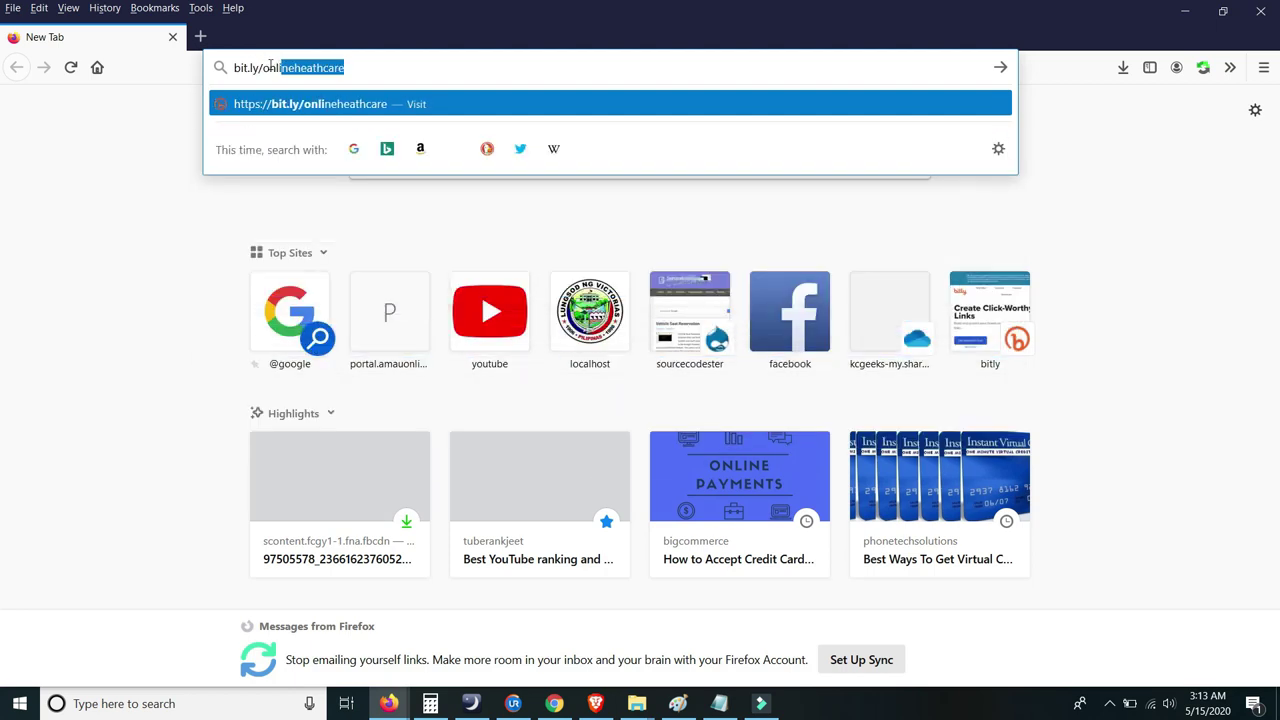
type("in")
key("Return")
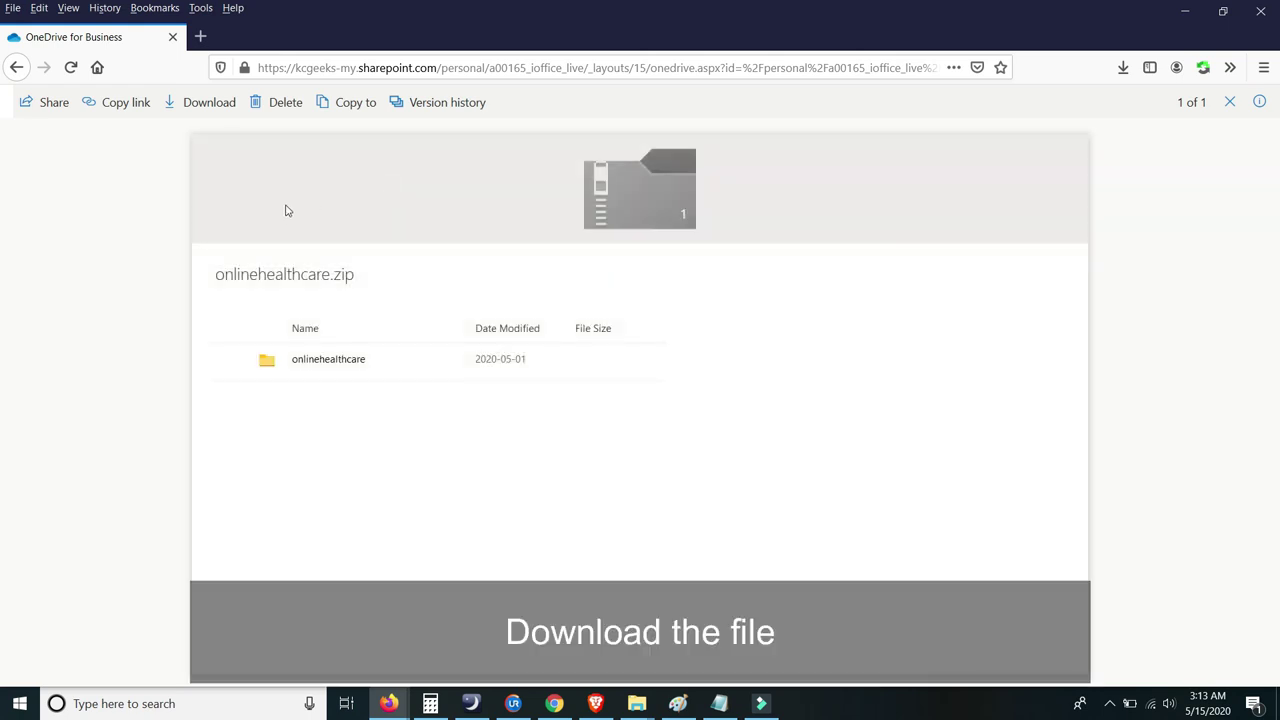
- Download the onlinehealthcare zip and open the Downloads folder that contains it
left_click(326, 368)
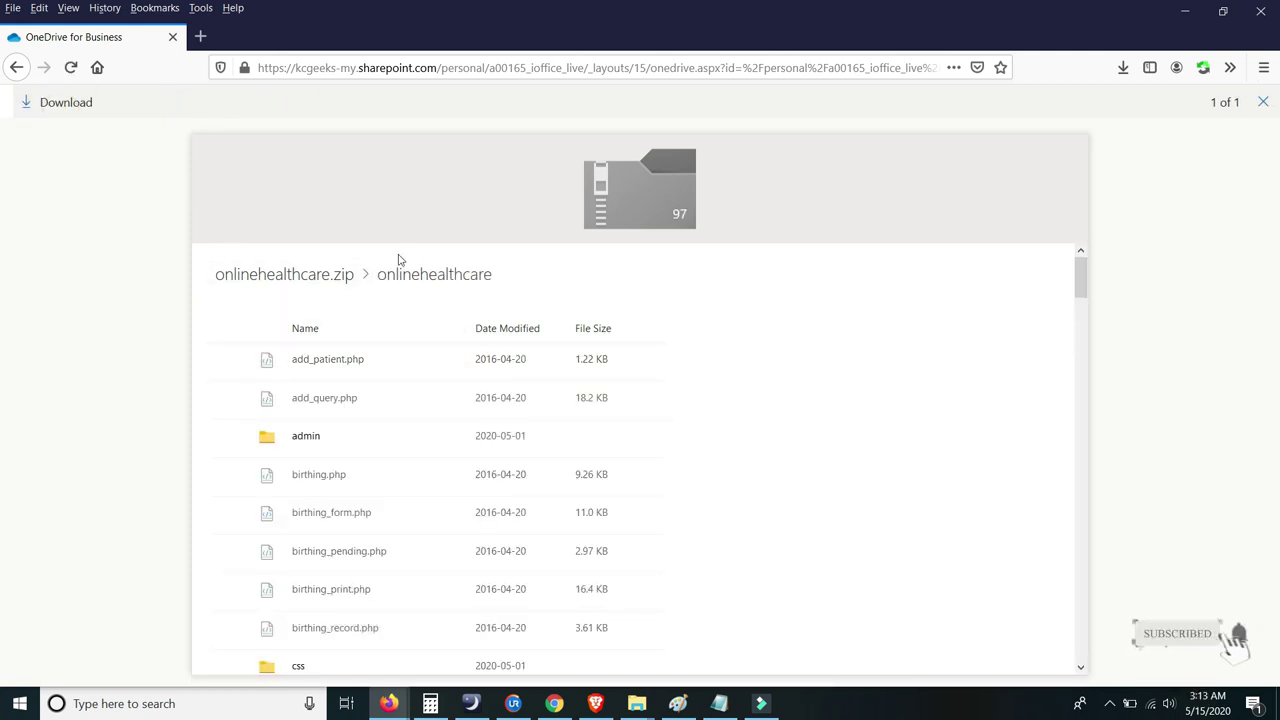
left_click(1155, 636)
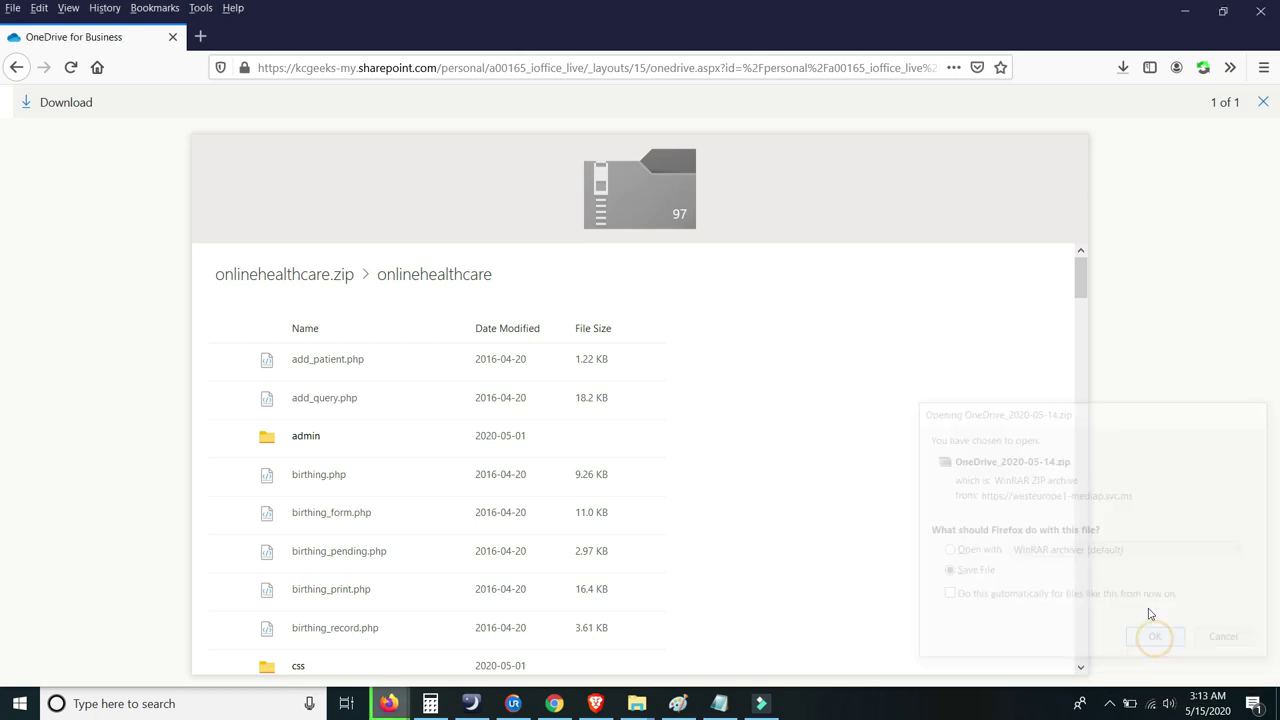
left_click(1117, 68)
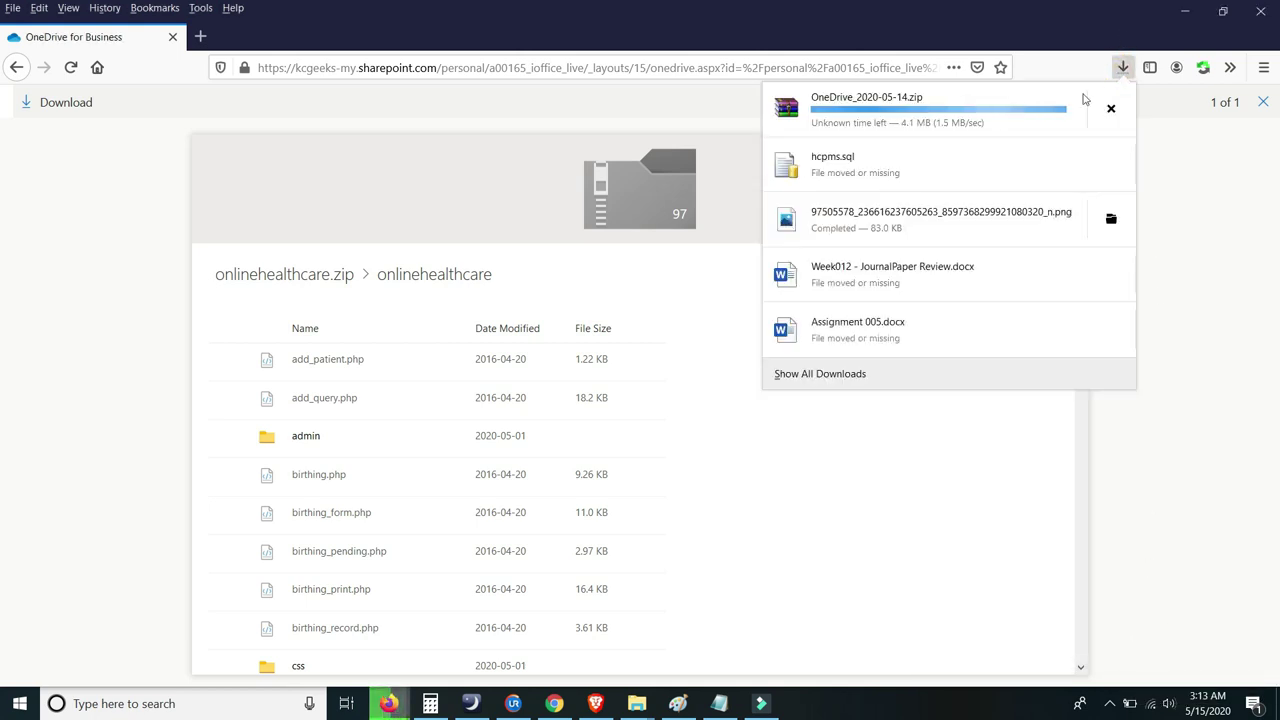
right_click(951, 114)
left_click(957, 116)
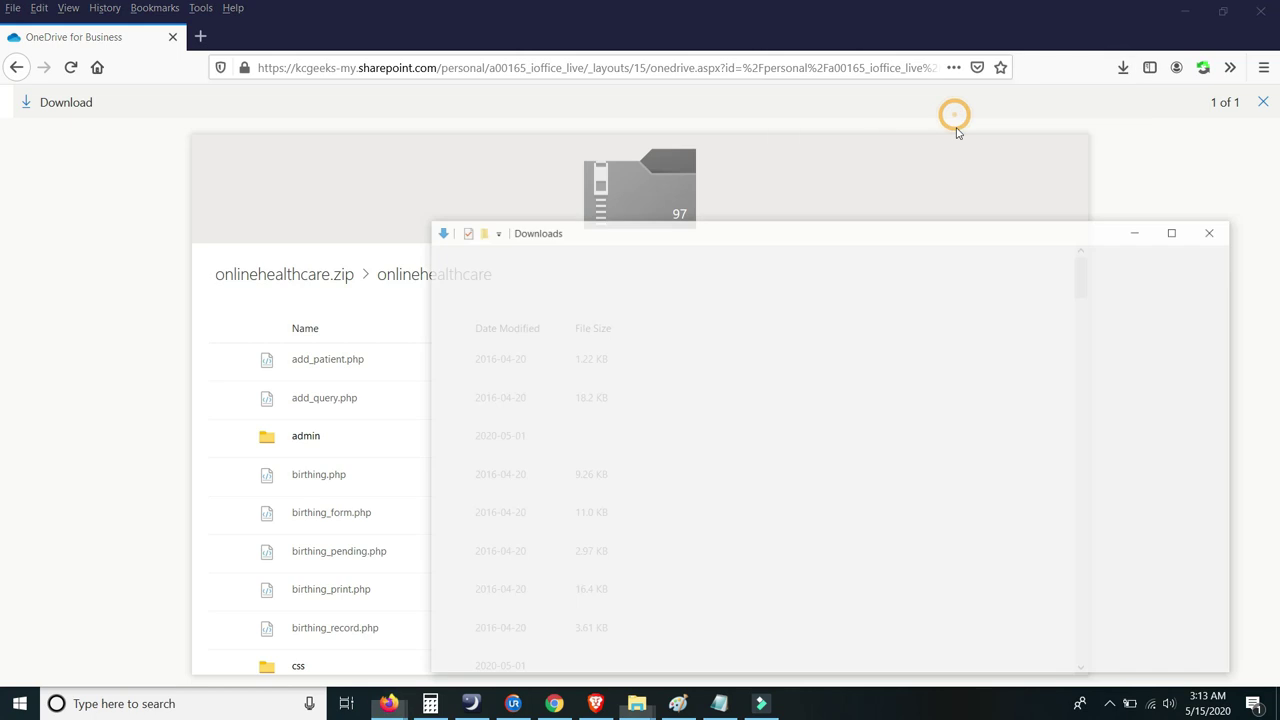
- Extract the zip to a OneDrive_2020-05-14 folder and browse into onlinehealthcare
right_click(639, 424)
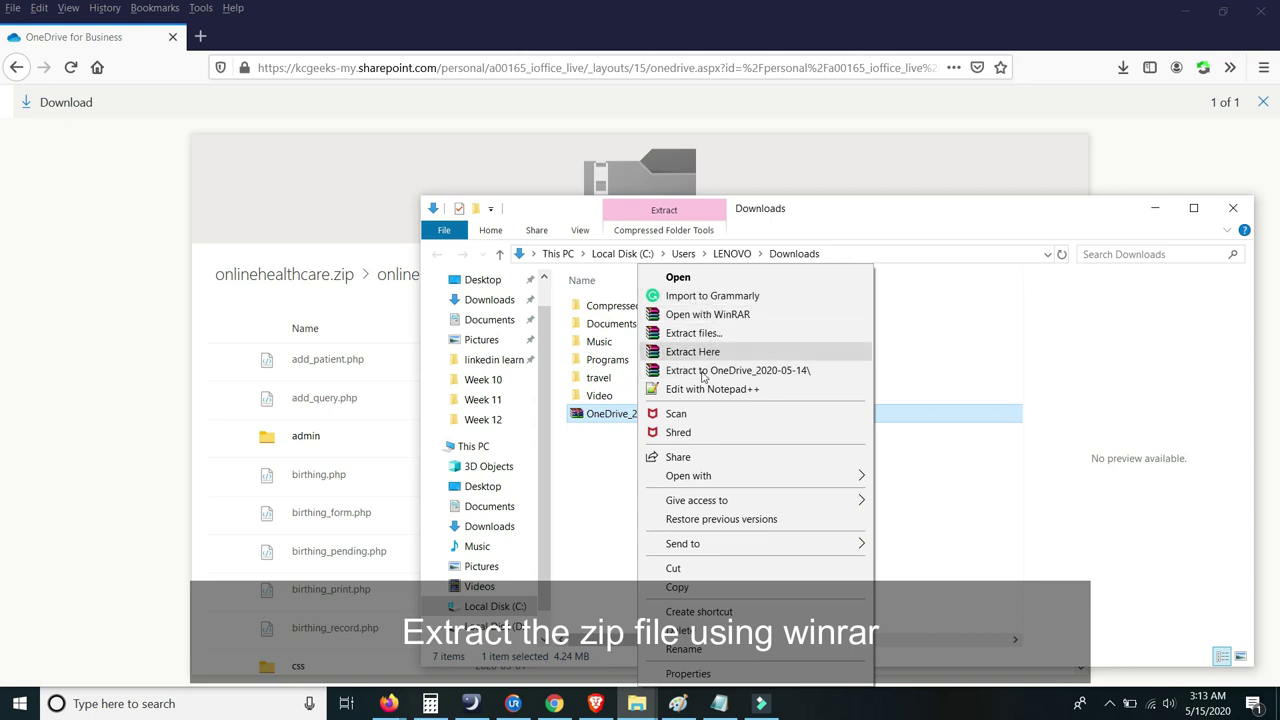
left_click(688, 372)
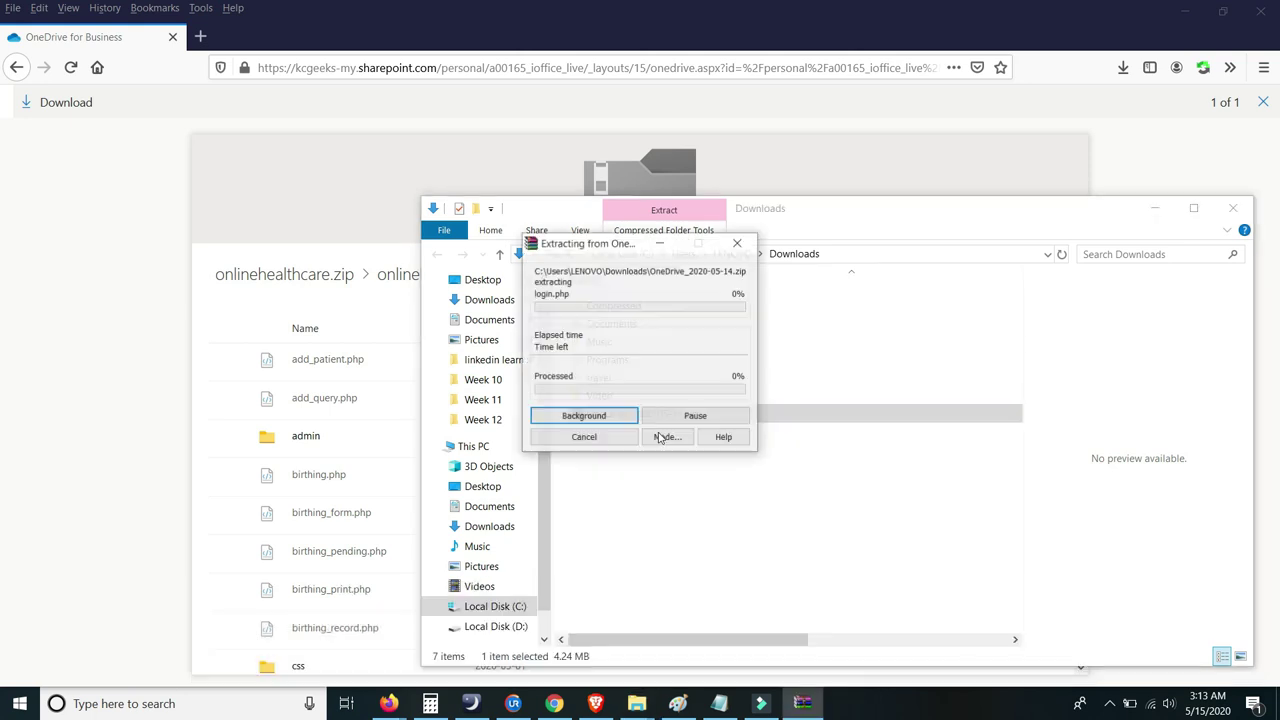
left_click(636, 366)
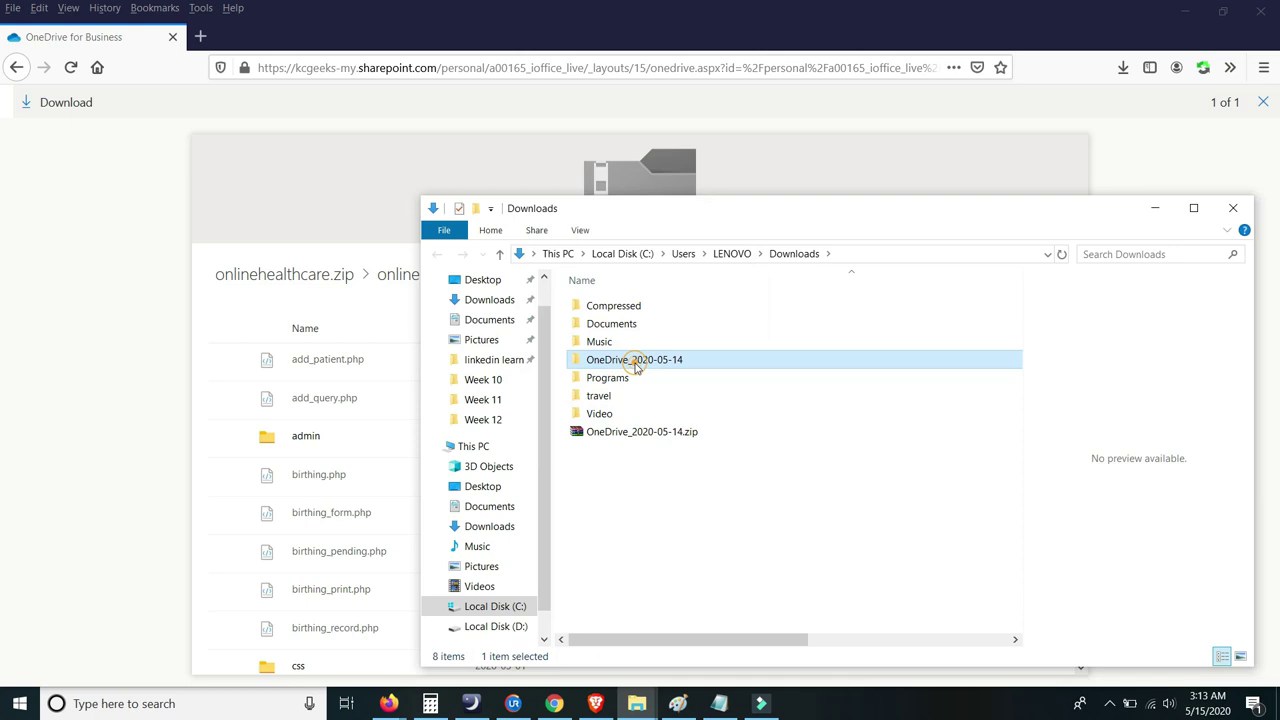
double_click(651, 359)
double_click(617, 303)
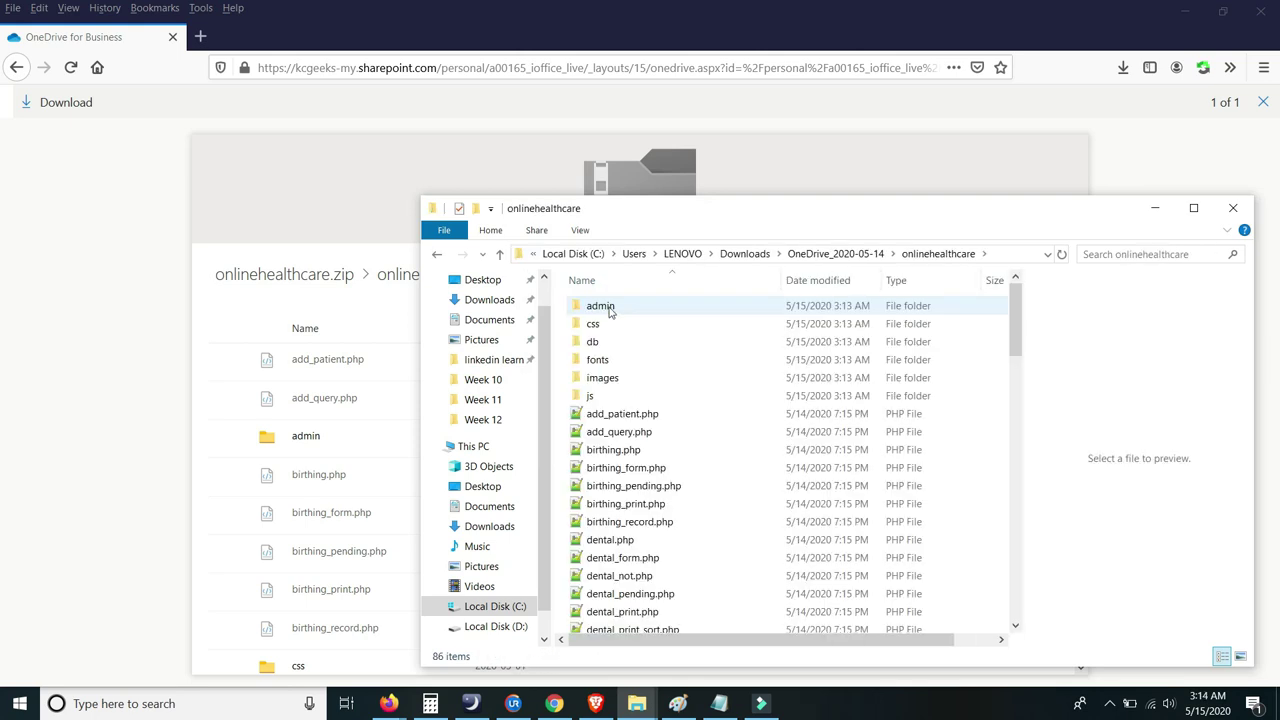
scroll(615, 345, "down", 10)
scroll(613, 345, "up", 4)
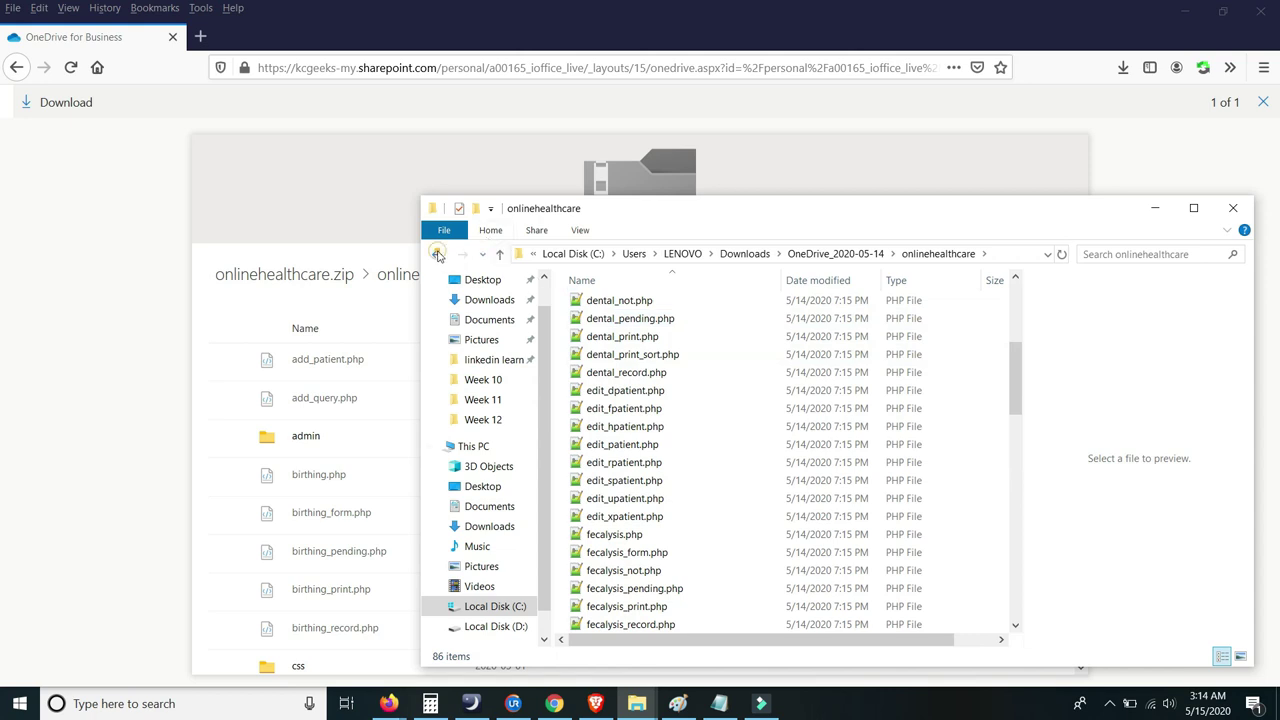
- Copy the onlinehealthcare folder from OneDrive_2020-05-14
left_click(437, 254)
right_click(629, 314)
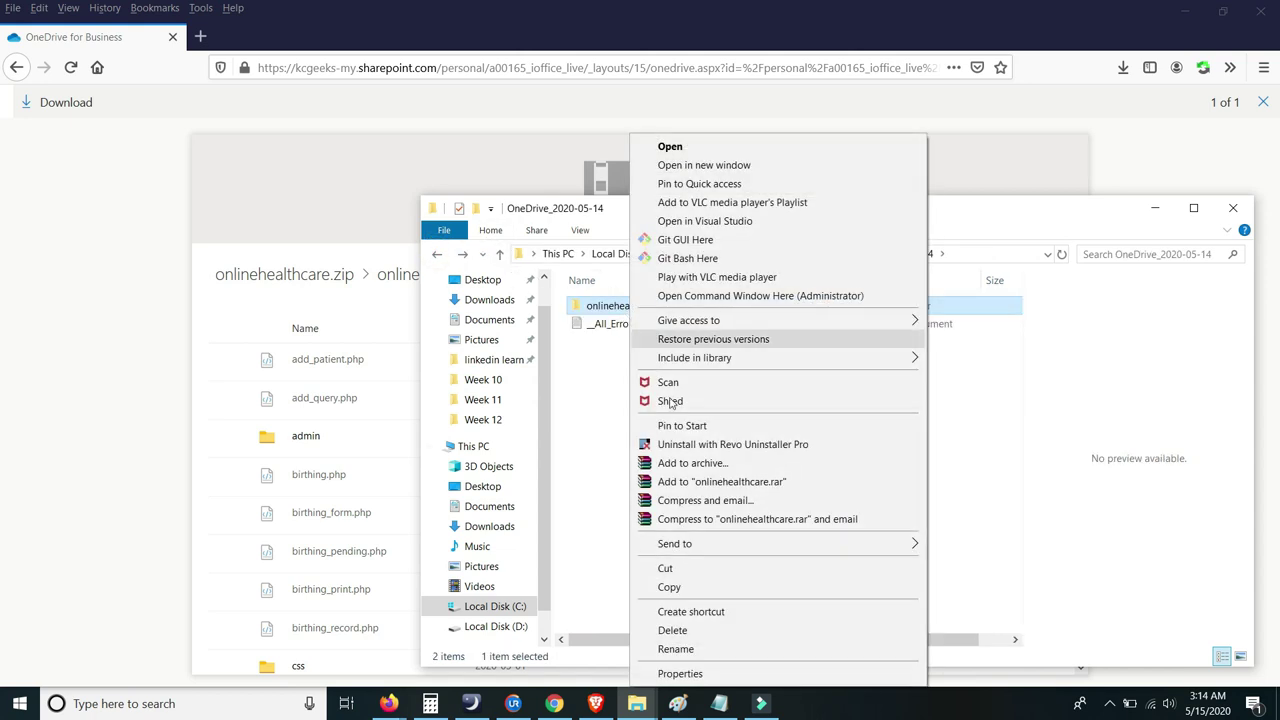
left_click(688, 588)
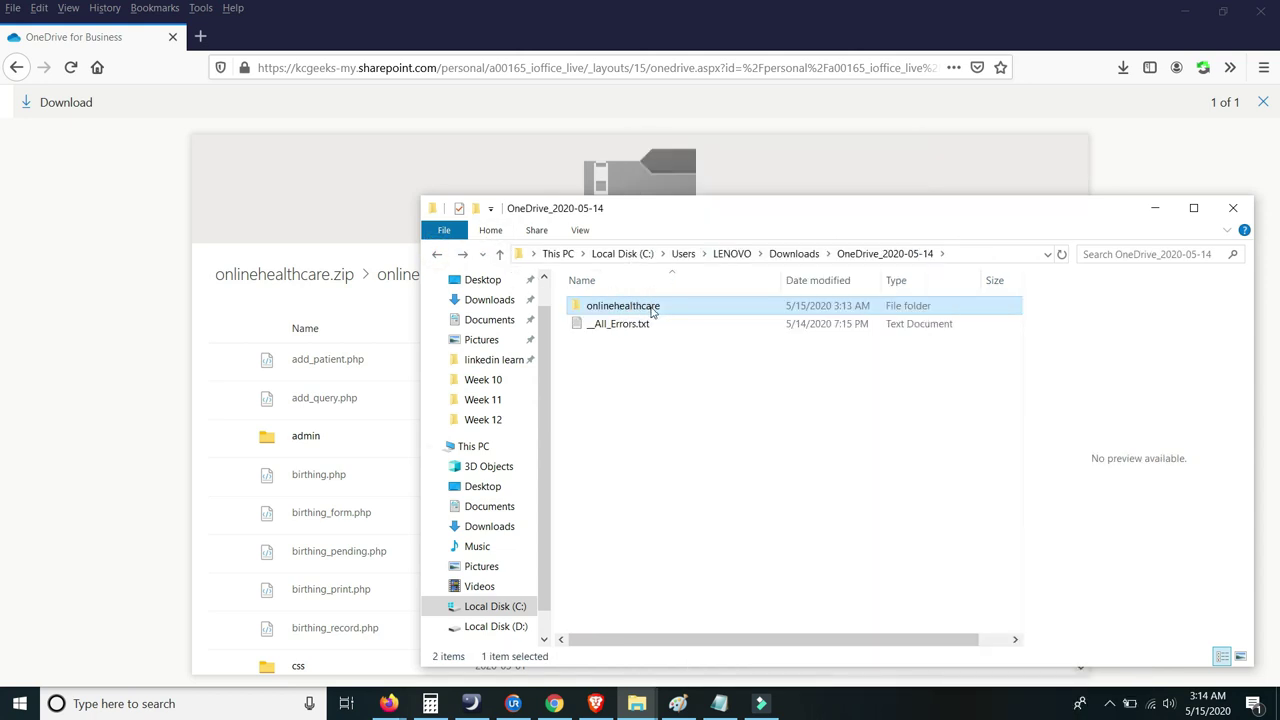
left_click(640, 704)
- Navigate to C:\xampp\htdocs in a maximized Explorer window
left_click(334, 620)
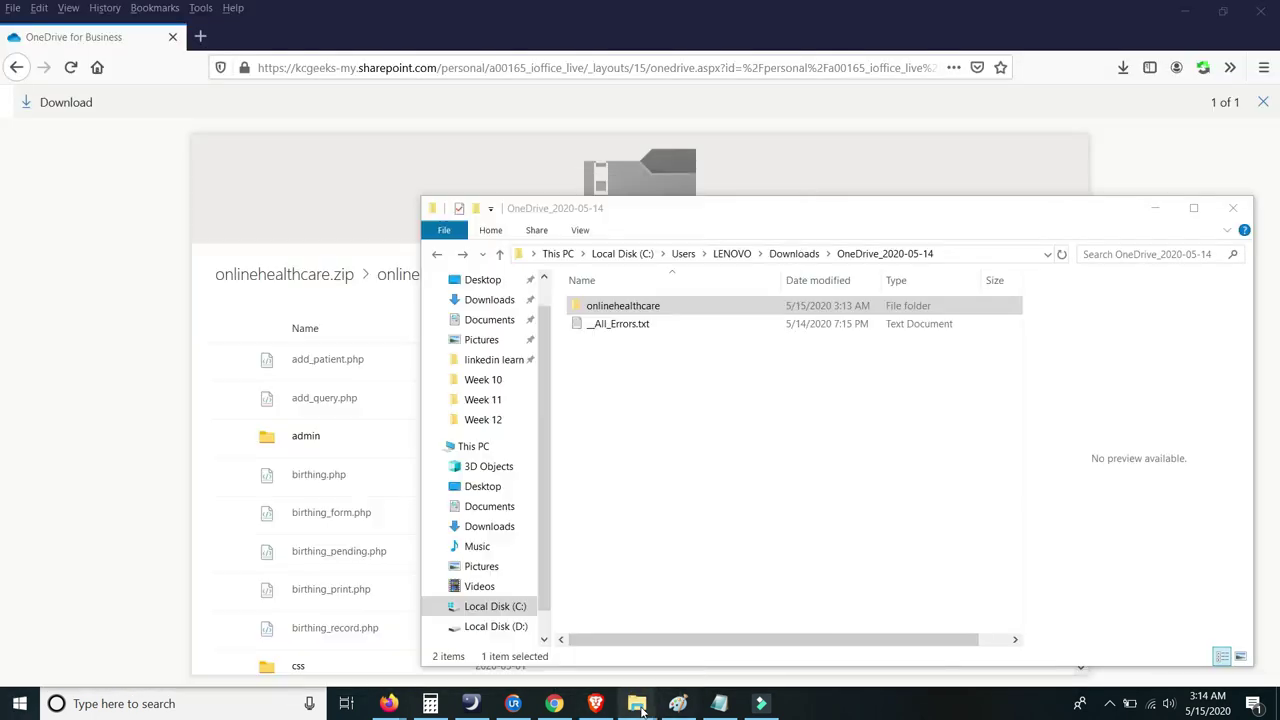
left_click(640, 704)
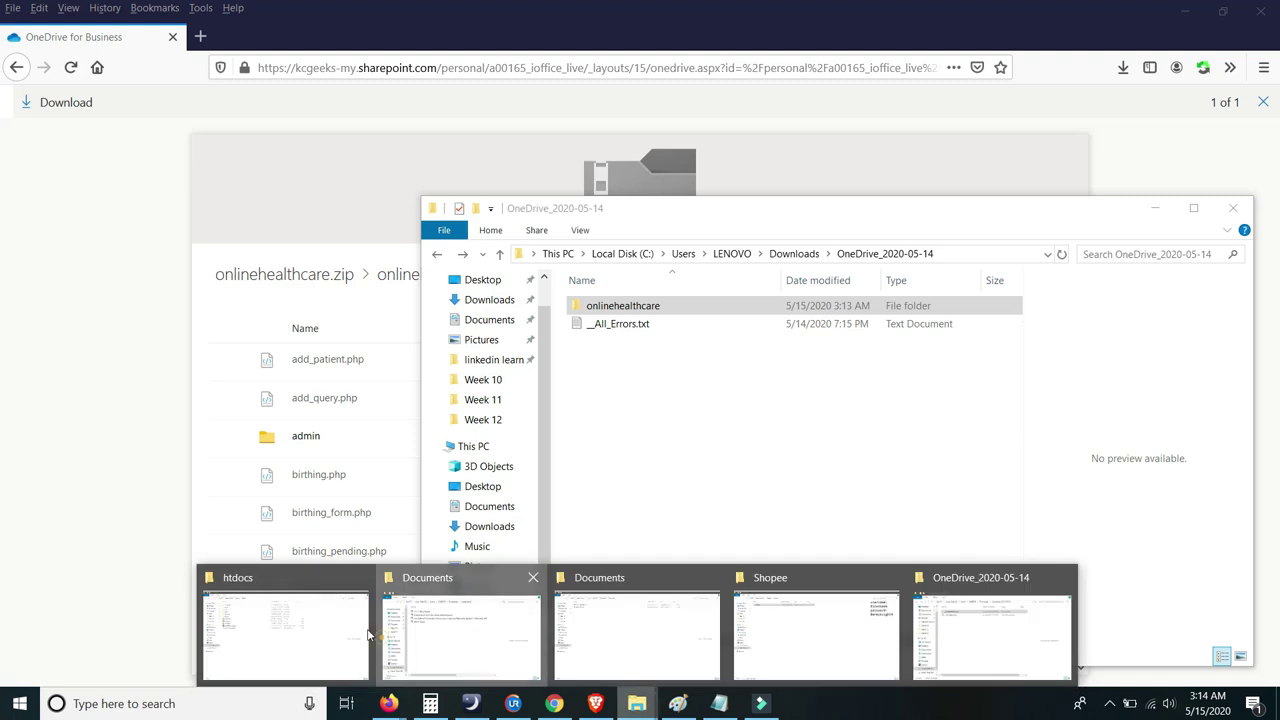
left_click(380, 634)
left_click(80, 444)
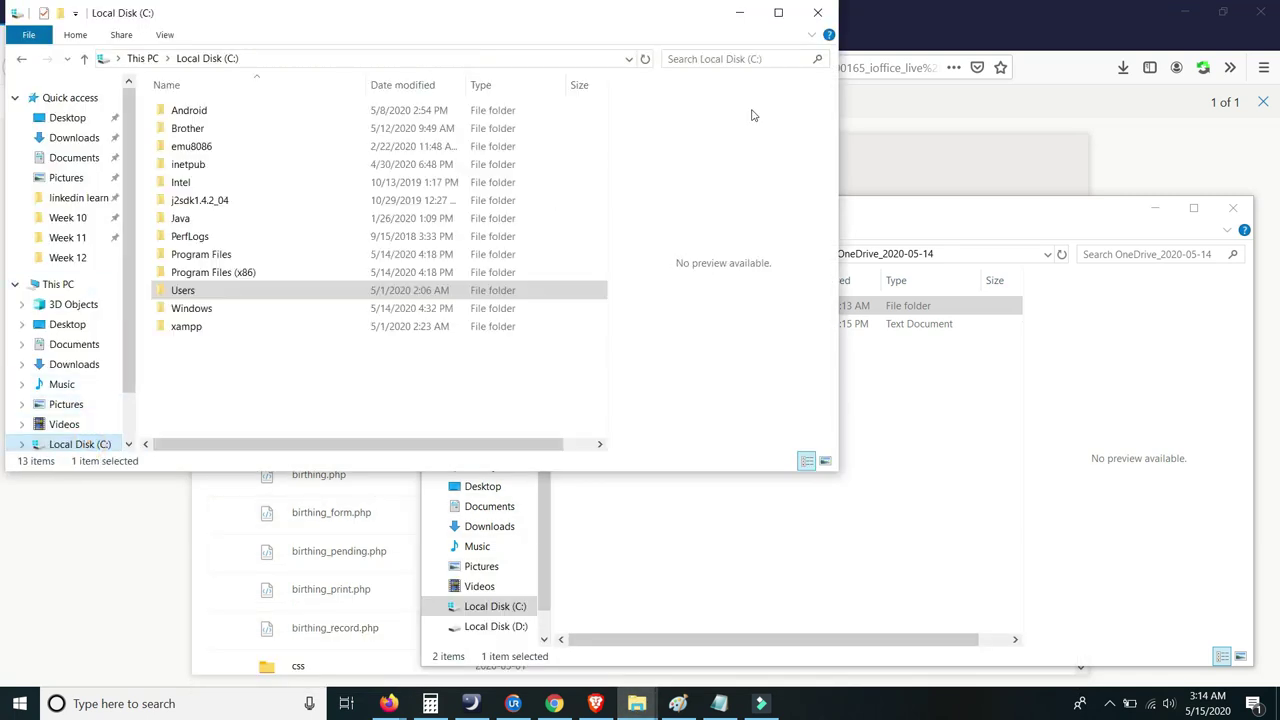
left_click(779, 14)
left_click(229, 343)
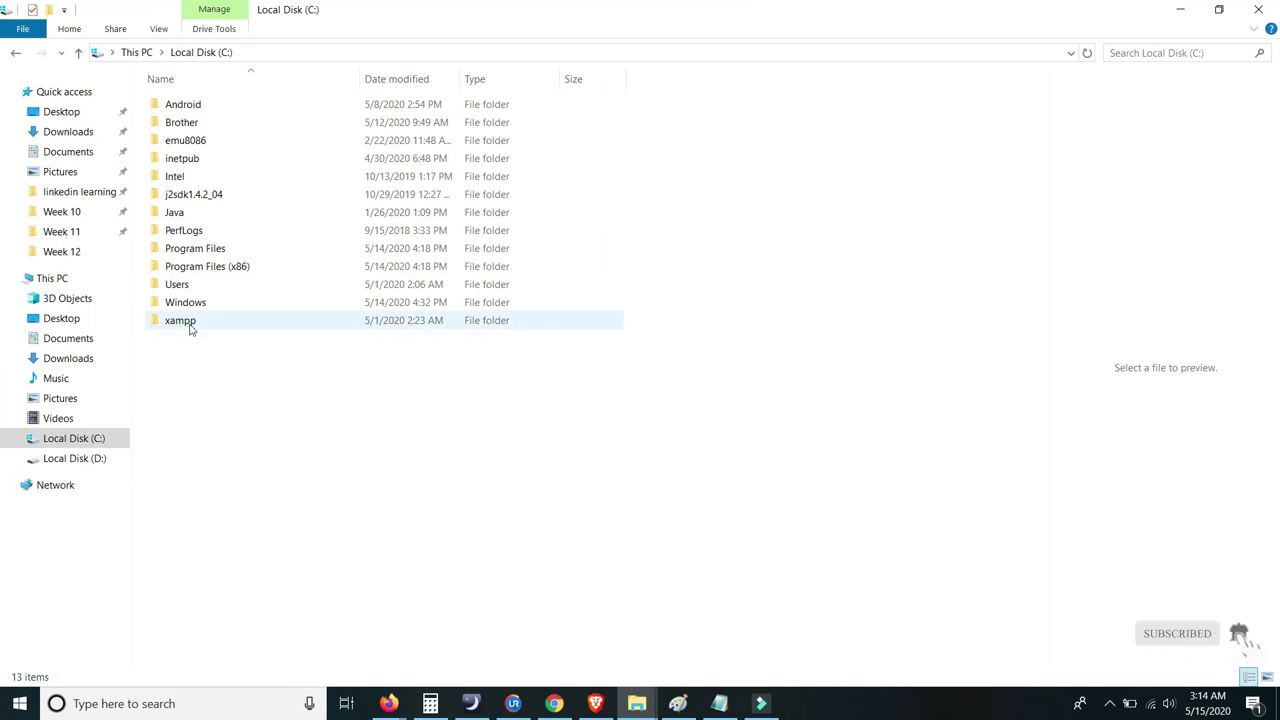
left_click(191, 328)
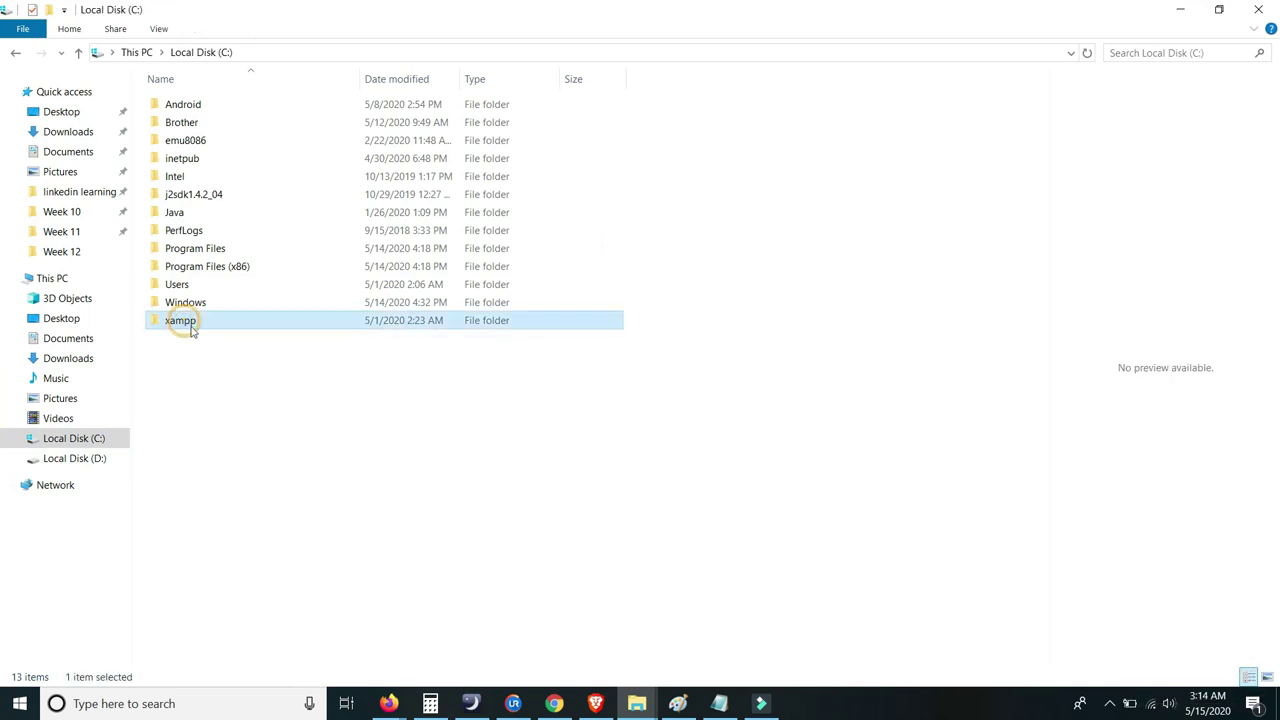
double_click(191, 328)
left_click(186, 199)
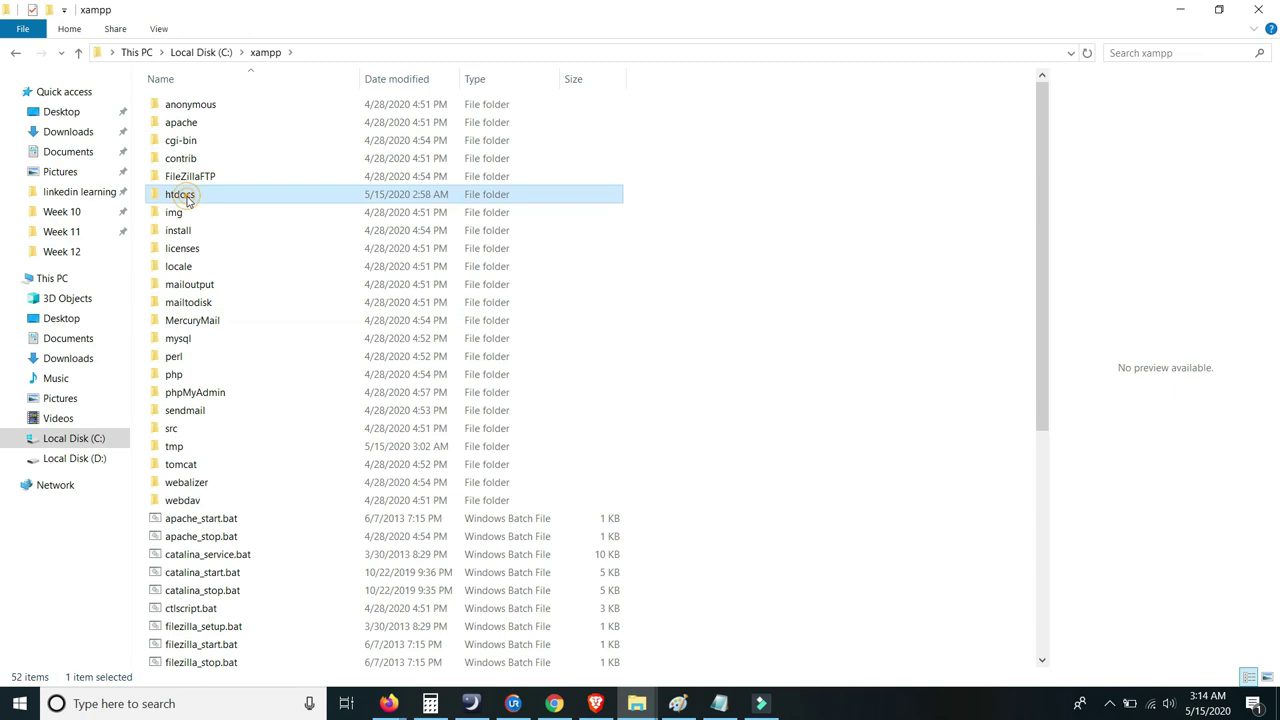
double_click(186, 199)
- Paste the onlinehealthcare folder into htdocs and open it to view its files
right_click(194, 326)
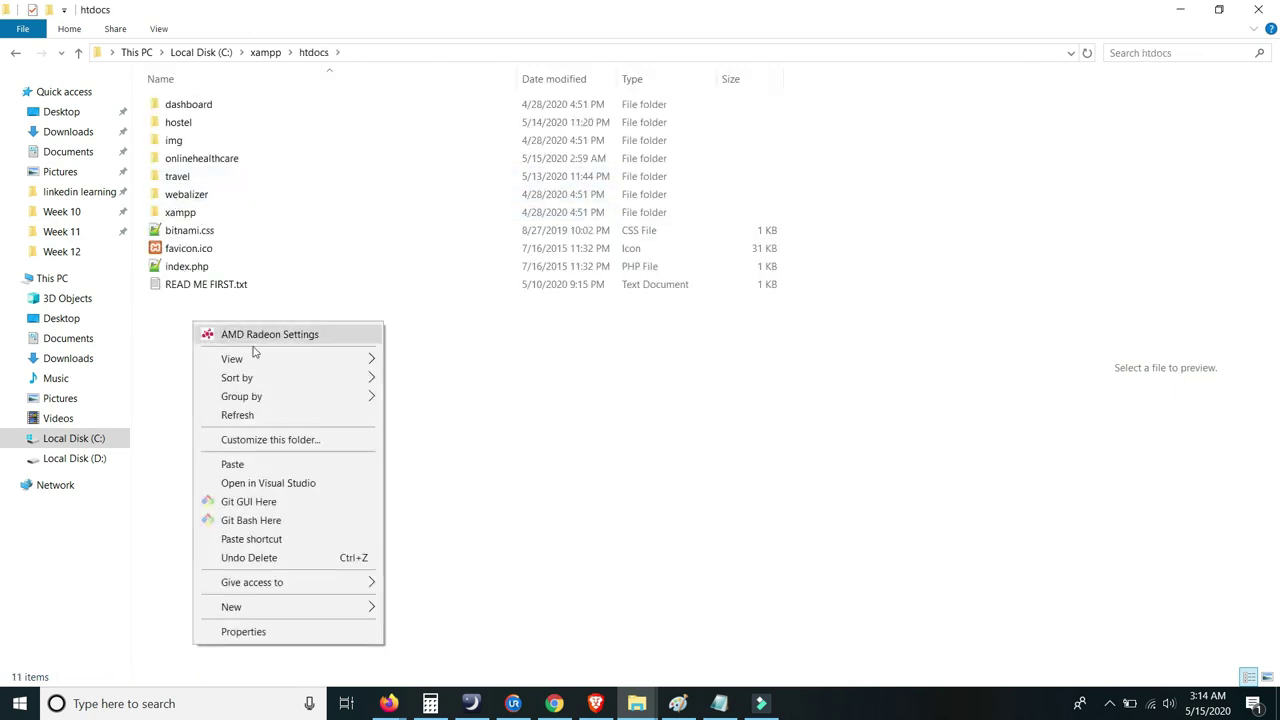
left_click(243, 464)
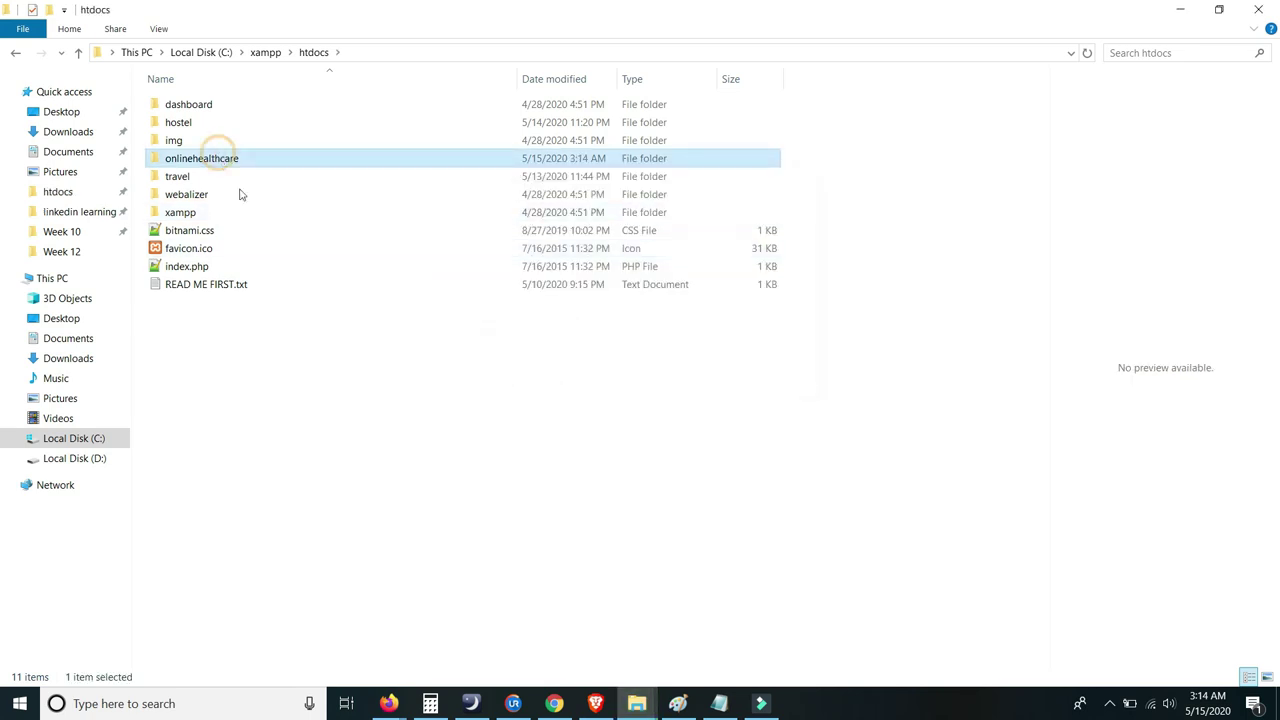
key("Return")
scroll(286, 266, "down", 10)
scroll(302, 209, "up", 10)
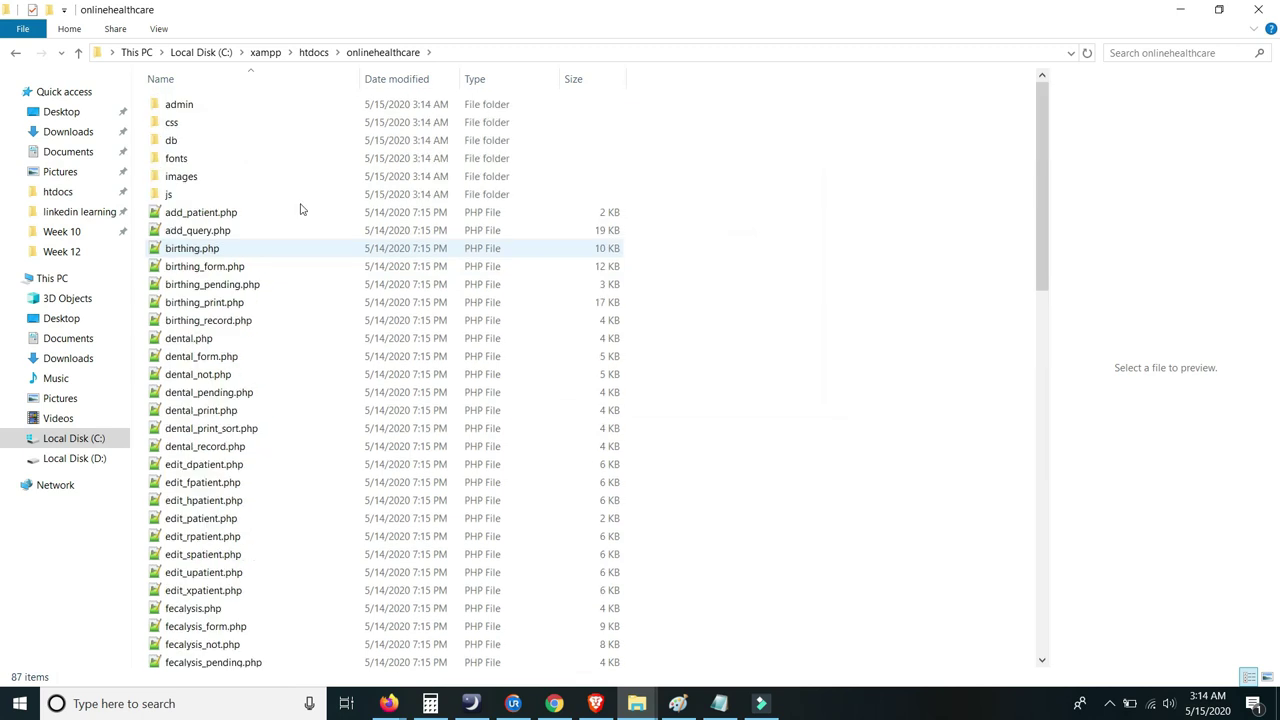
left_click(138, 703)
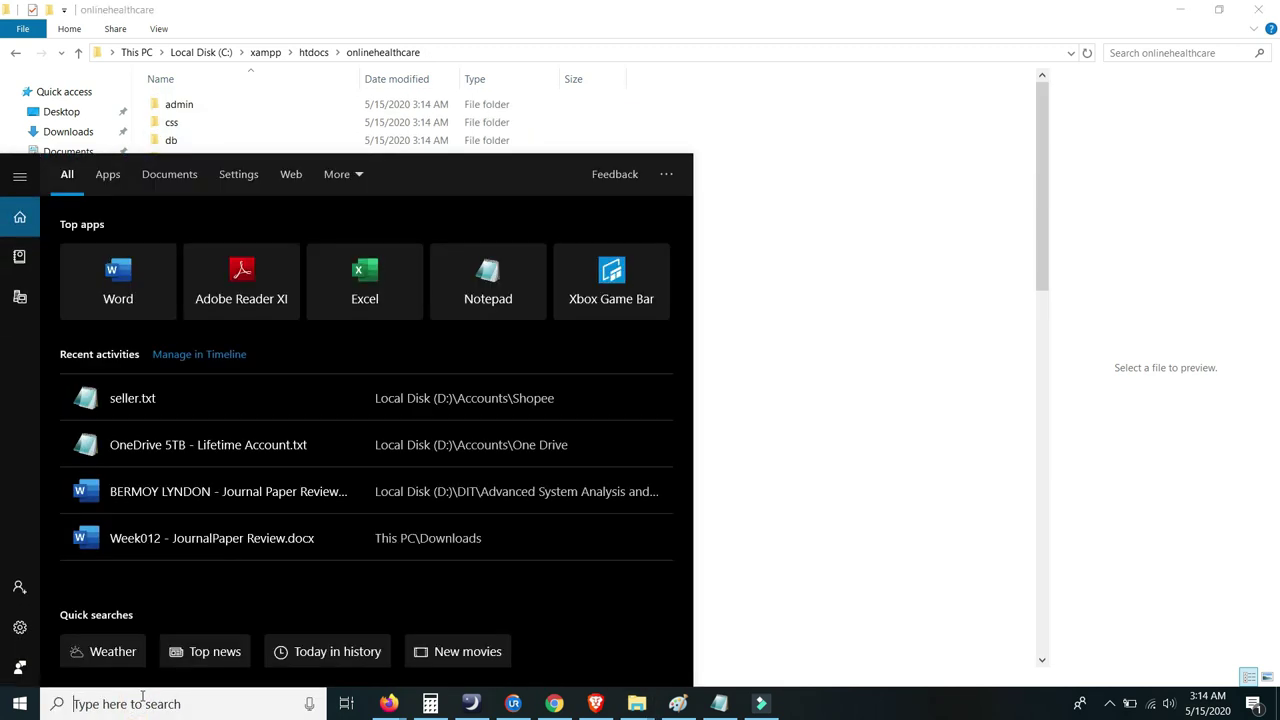
- Launch XAMPP Control Panel, start Apache, and open its Admin dashboard
type("xam")
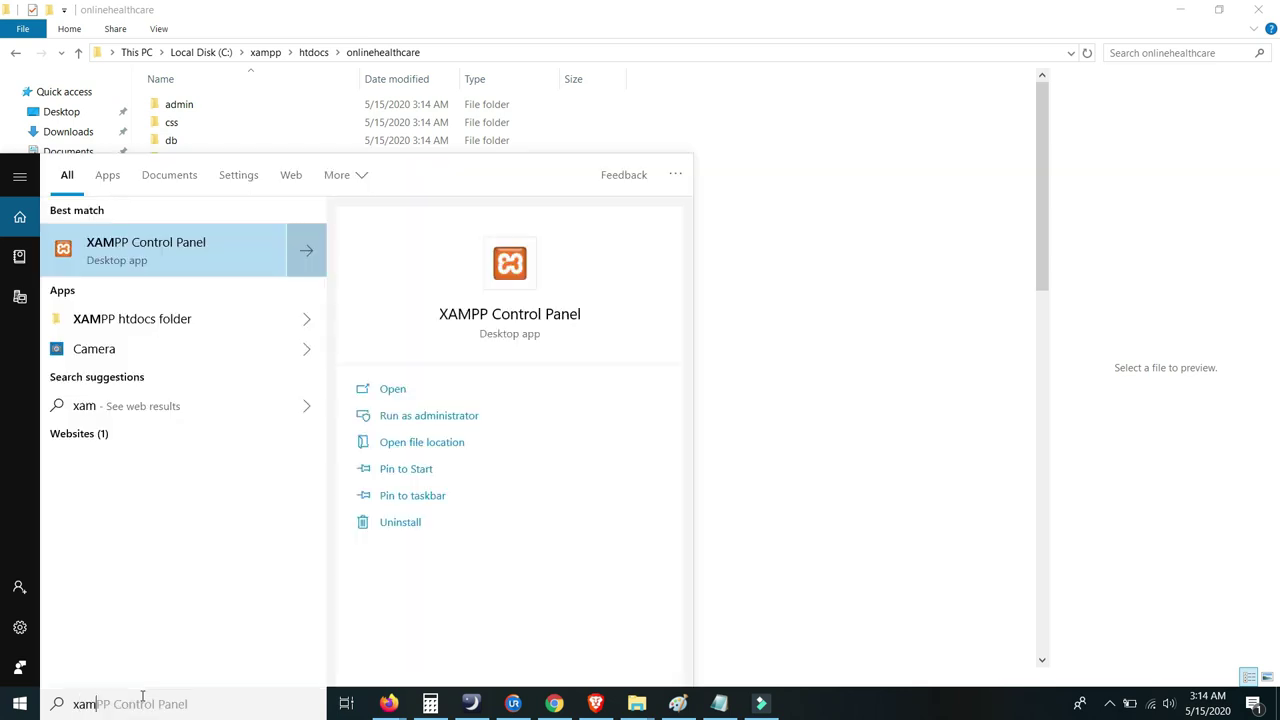
left_click(171, 246)
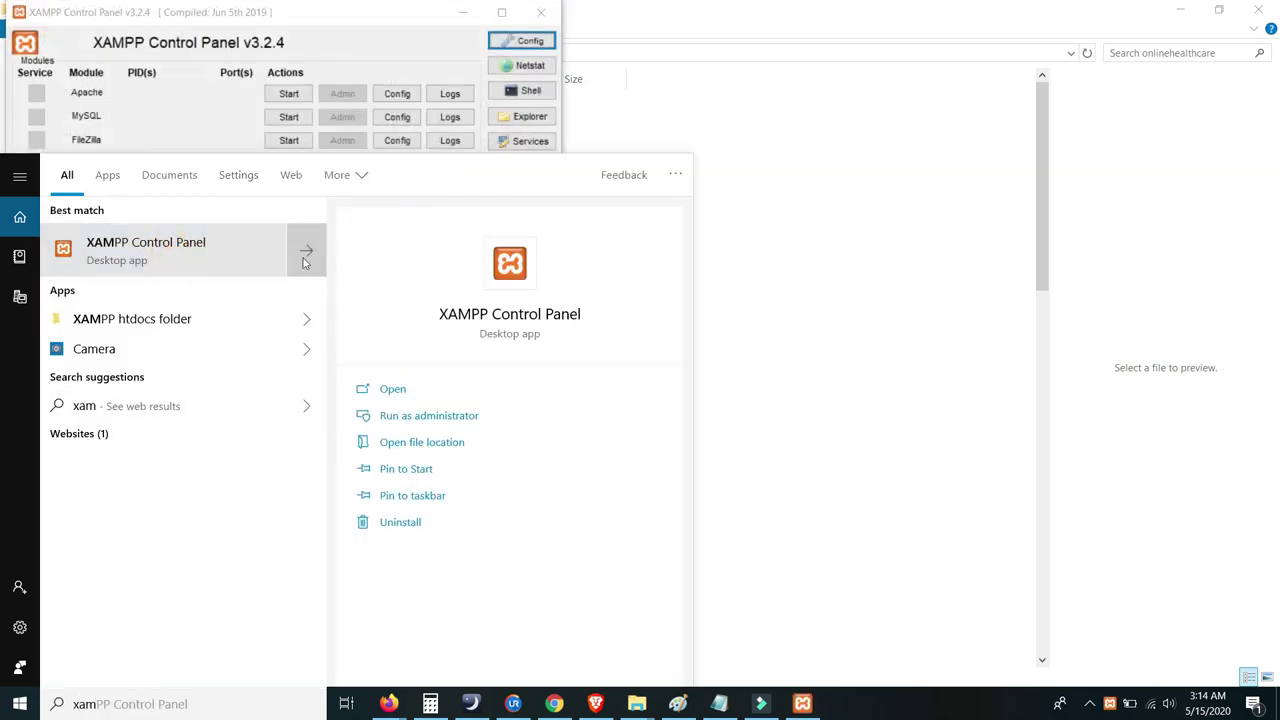
left_click(352, 29)
left_click_drag(357, 20, 875, 137)
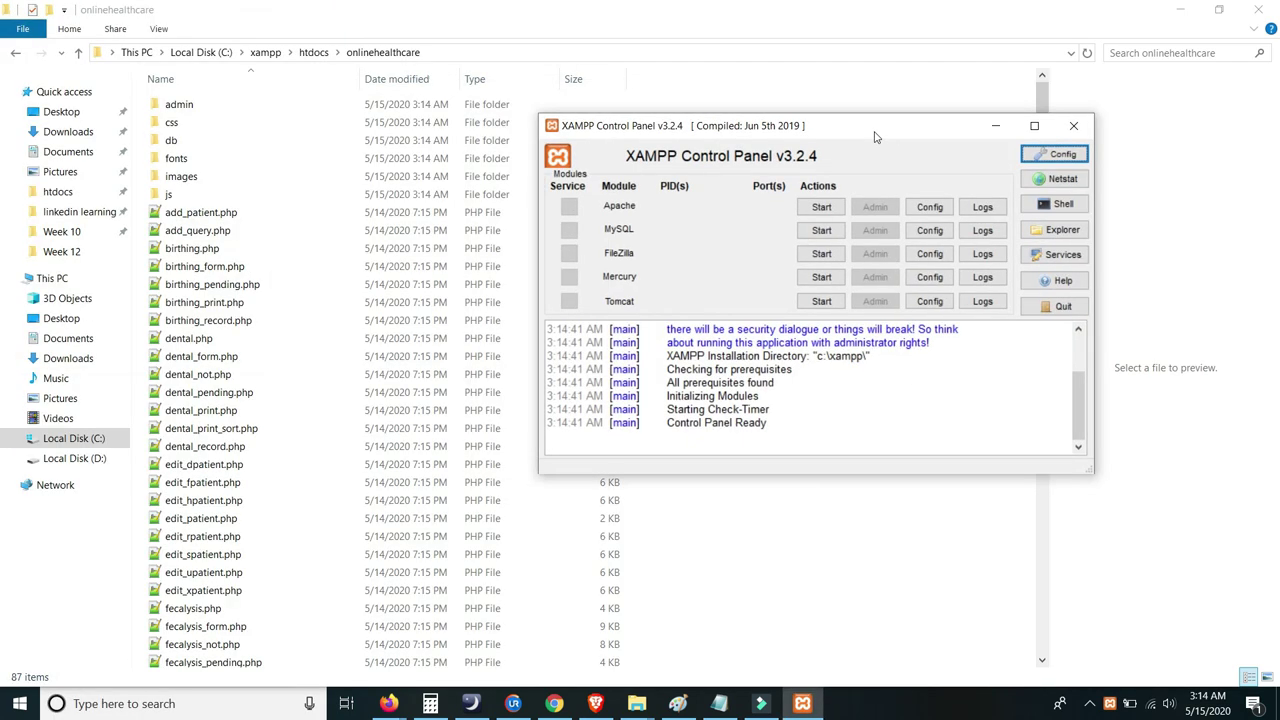
left_click(822, 208)
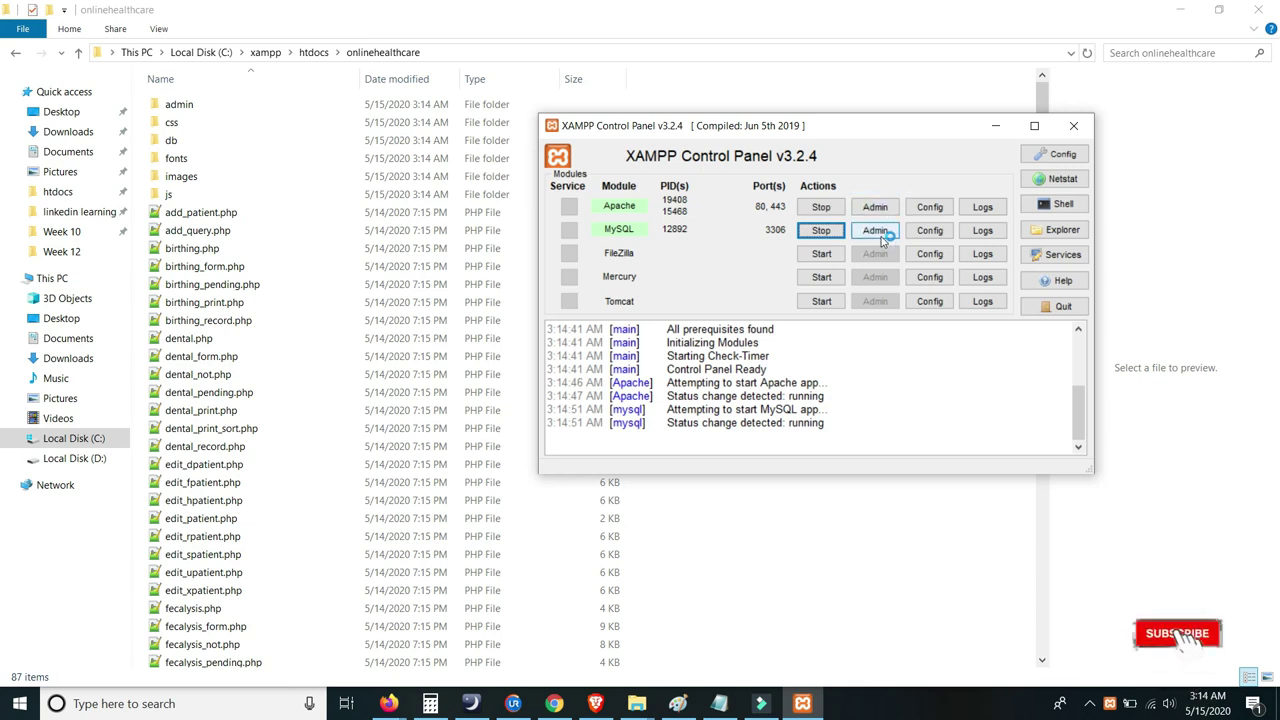
left_click(876, 208)
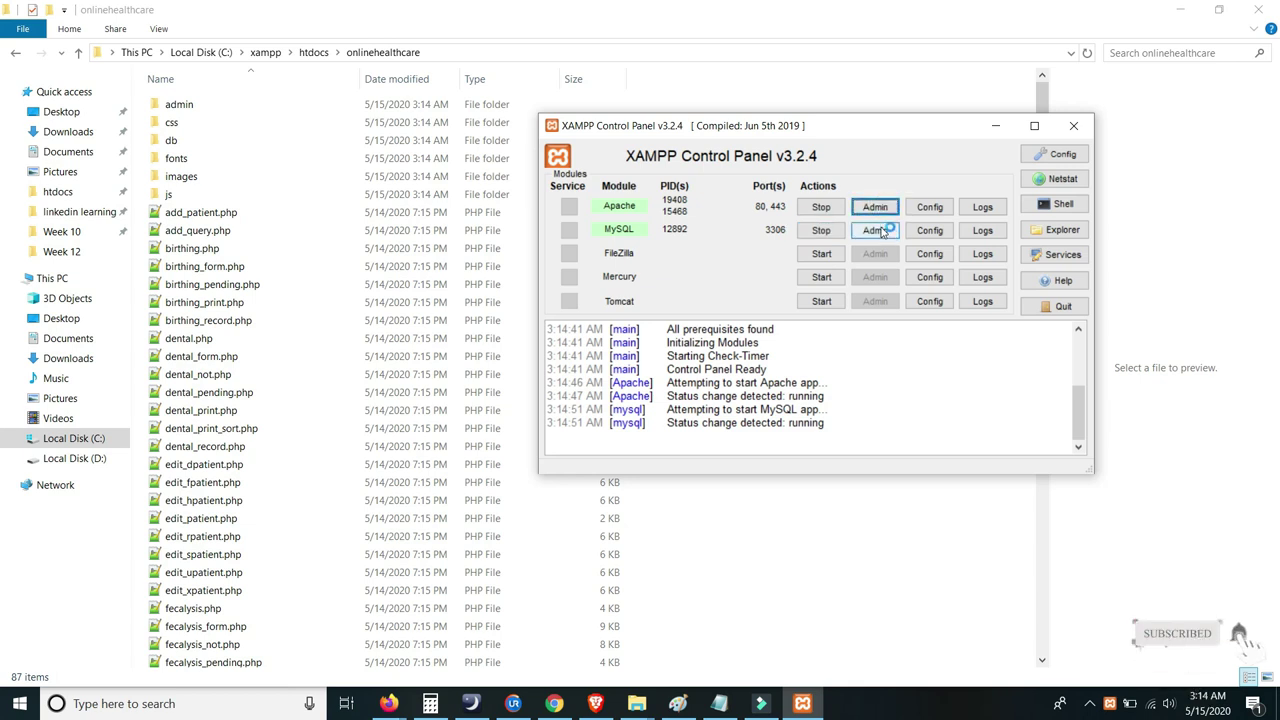
- Open phpMyAdmin via MySQL's Admin button and view it at localhost/phpmyadmin
left_click(802, 703)
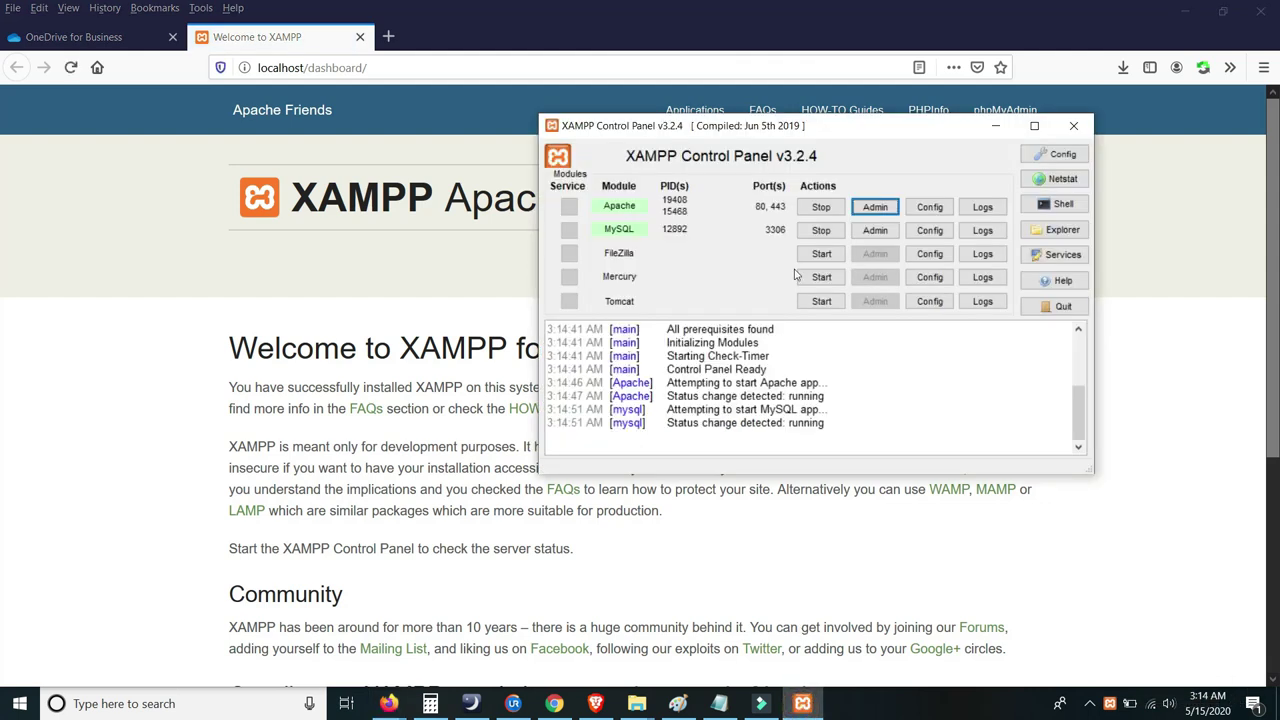
left_click(878, 231)
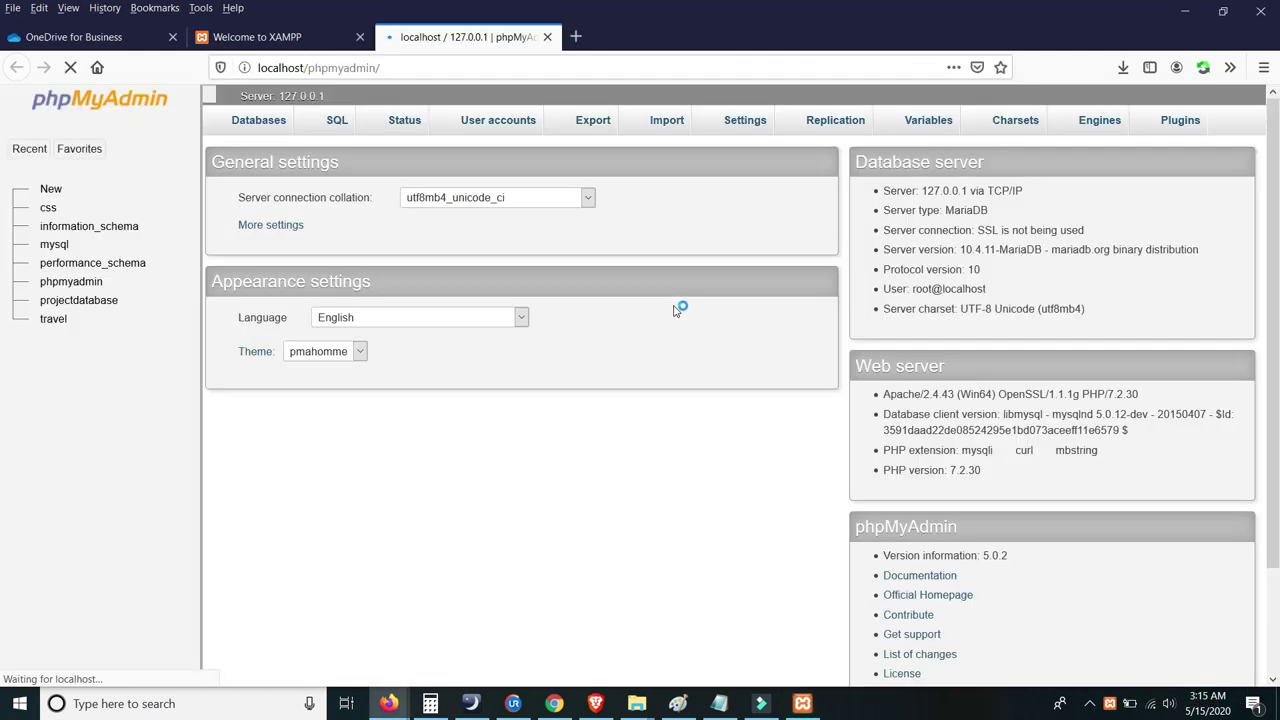
left_click(302, 44)
scroll(514, 289, "down", 3)
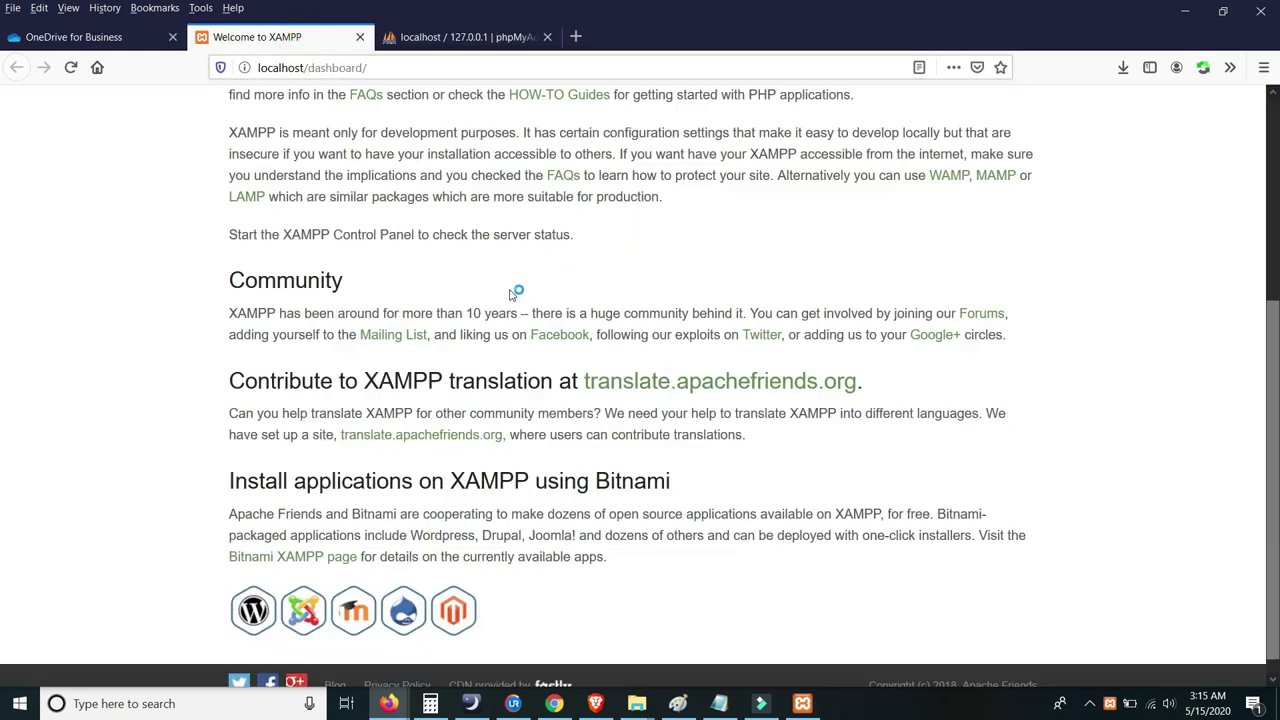
scroll(514, 289, "up", 3)
scroll(813, 192, "down", 3)
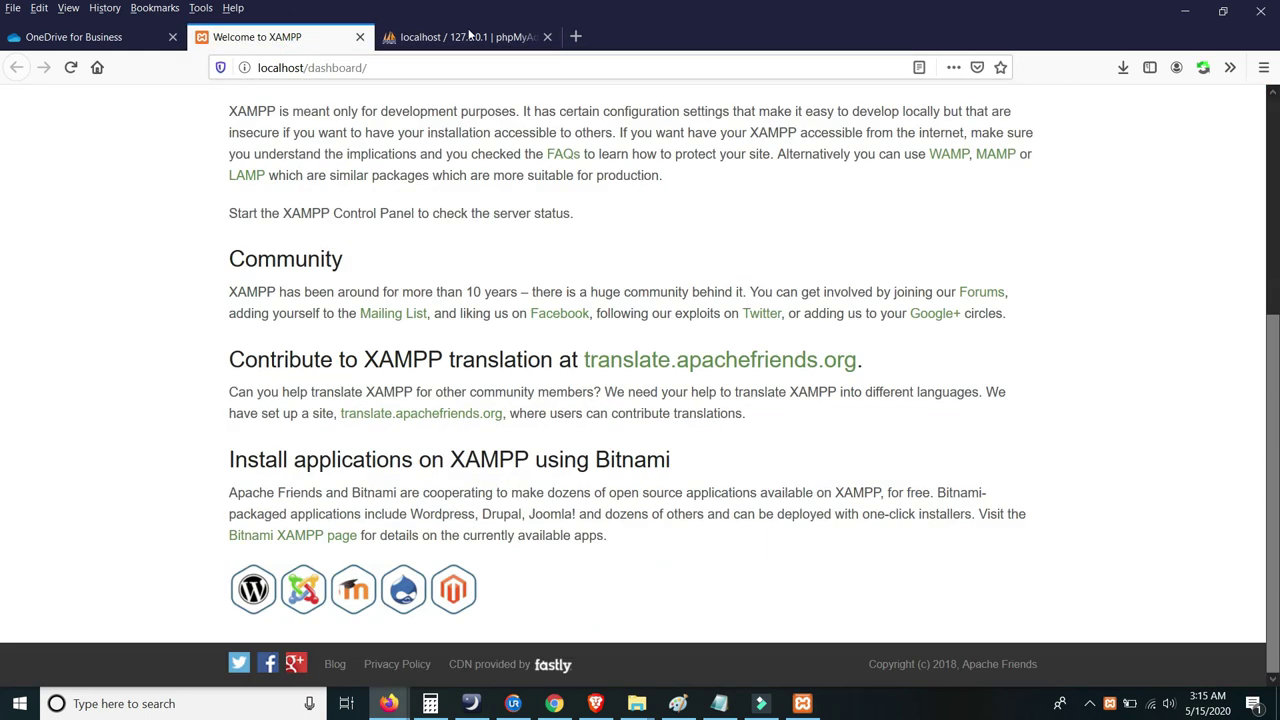
left_click(470, 36)
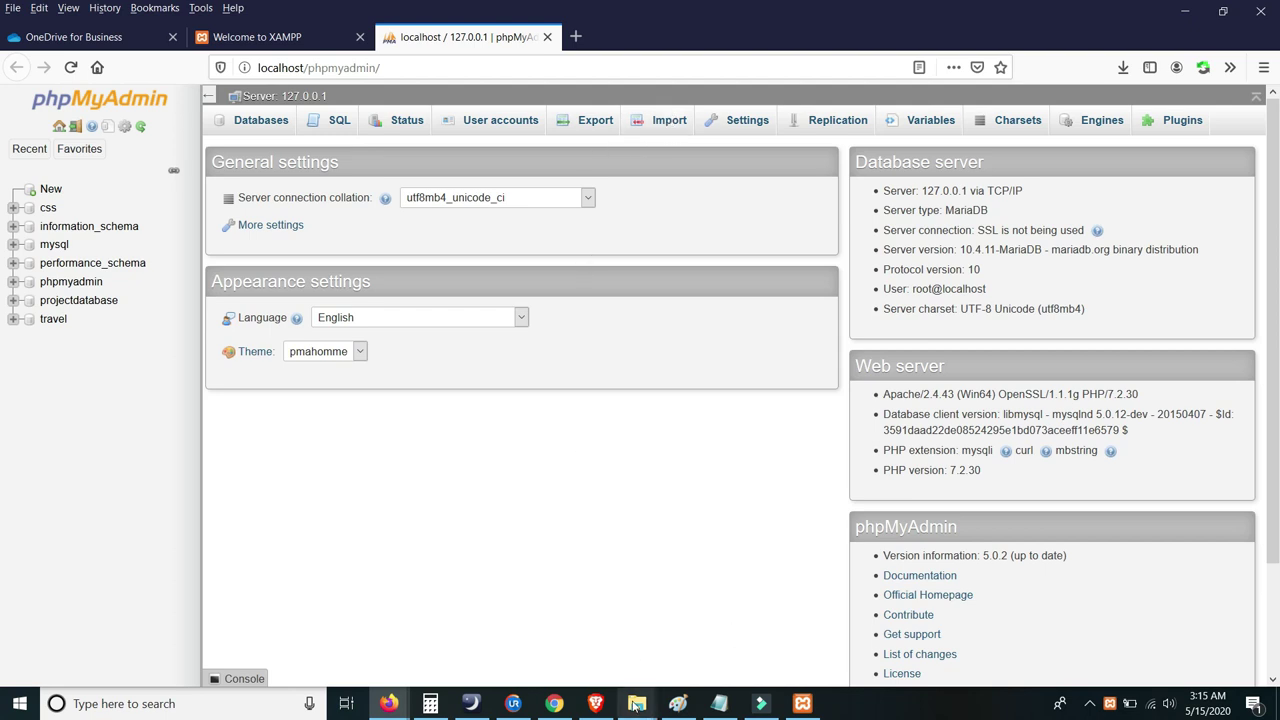
mouse_move(636, 704)
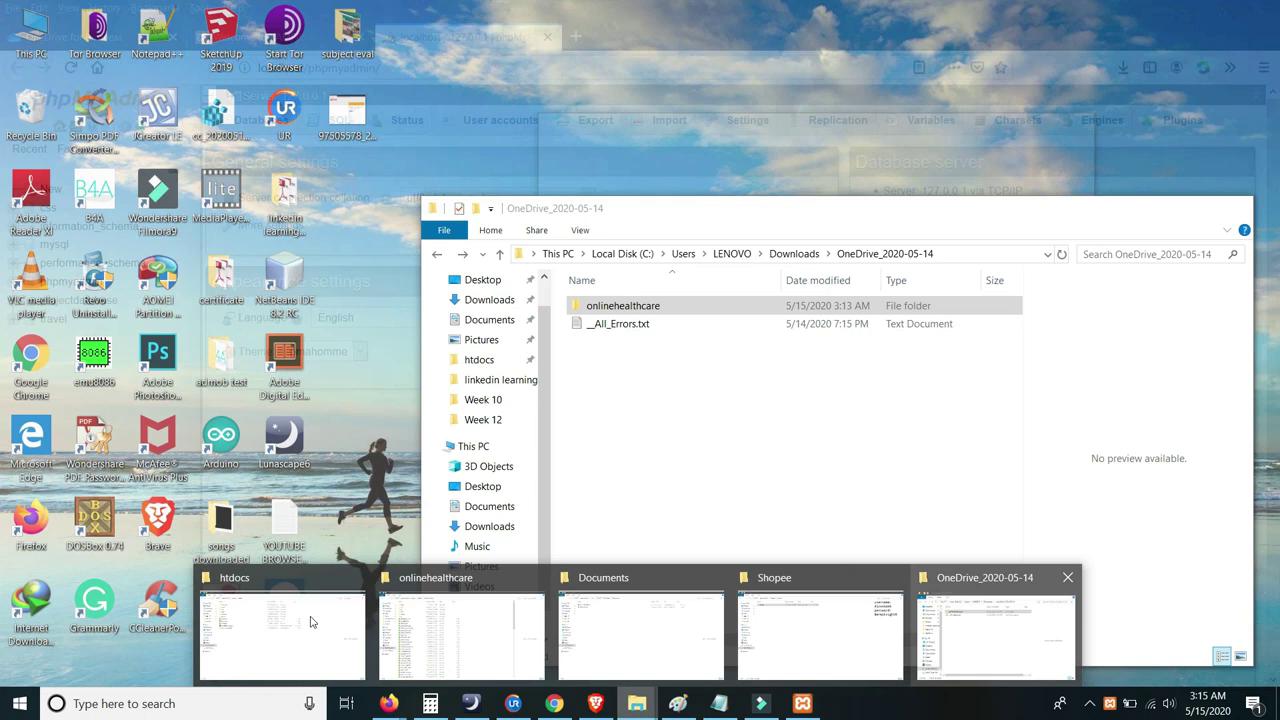
- Open htdocs\onlinehealthcare\db and select the hcpms.sql dump
left_click(310, 622)
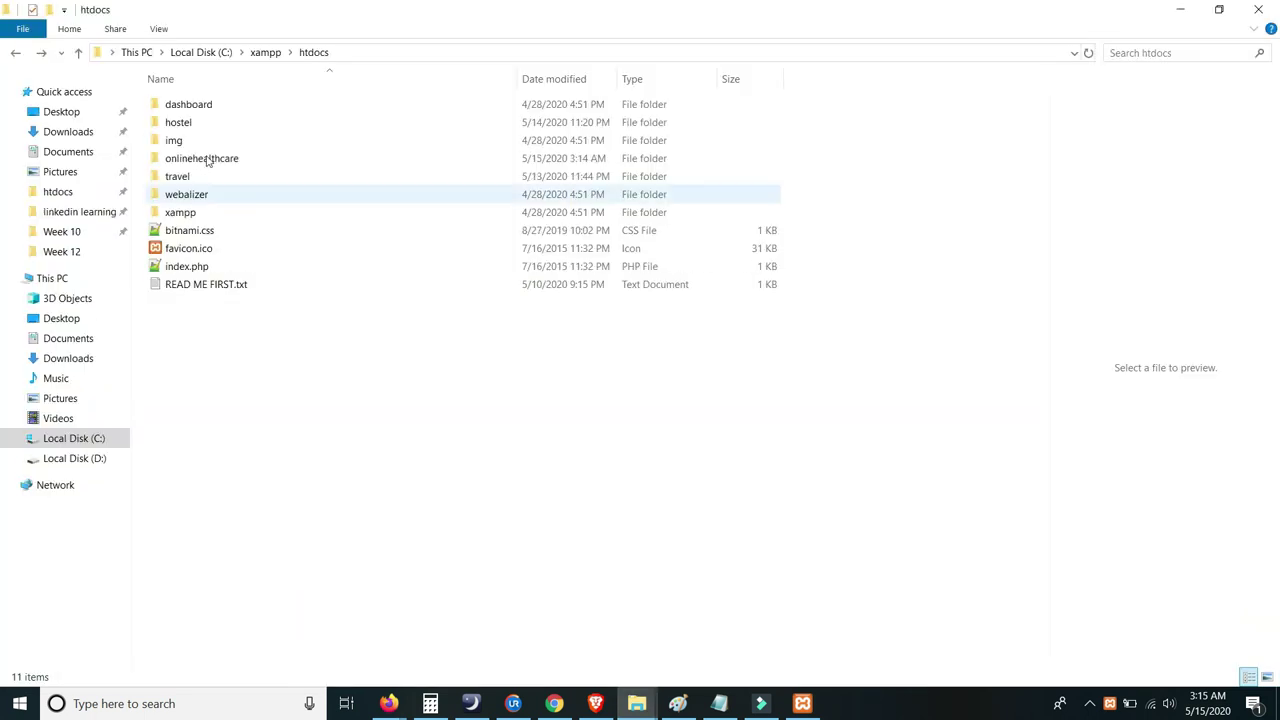
double_click(206, 163)
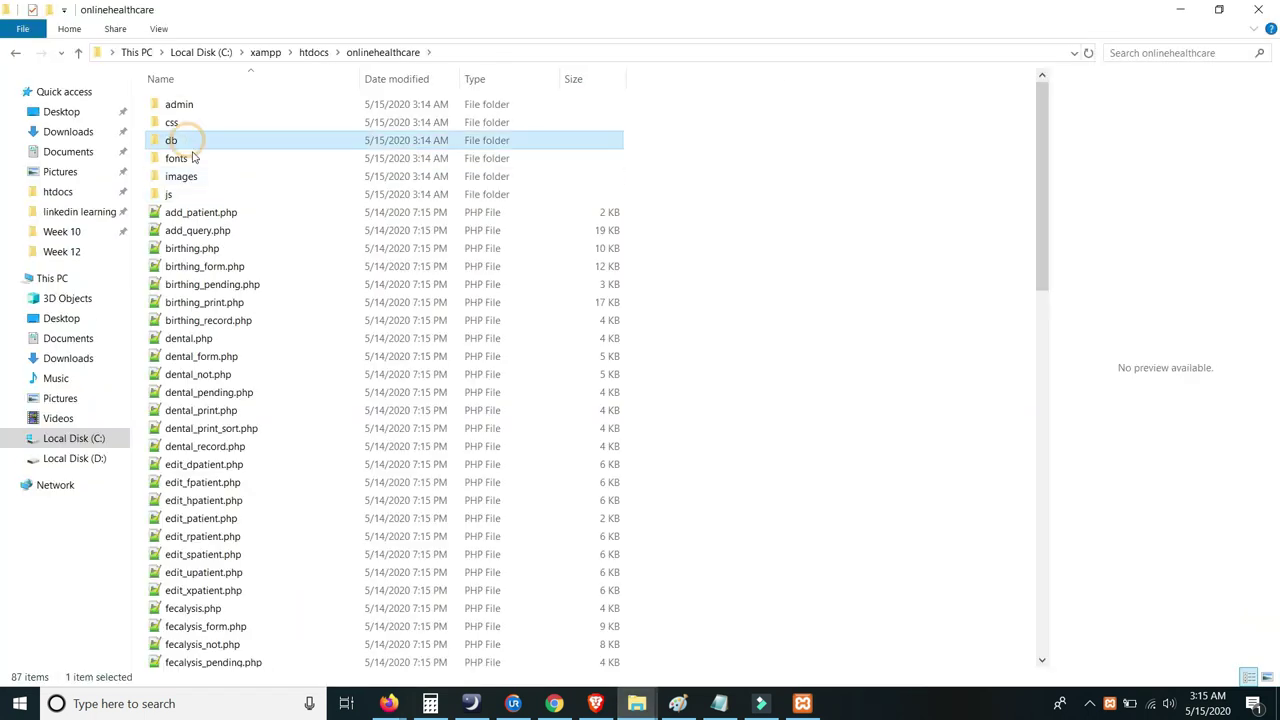
double_click(192, 137)
left_click(186, 105)
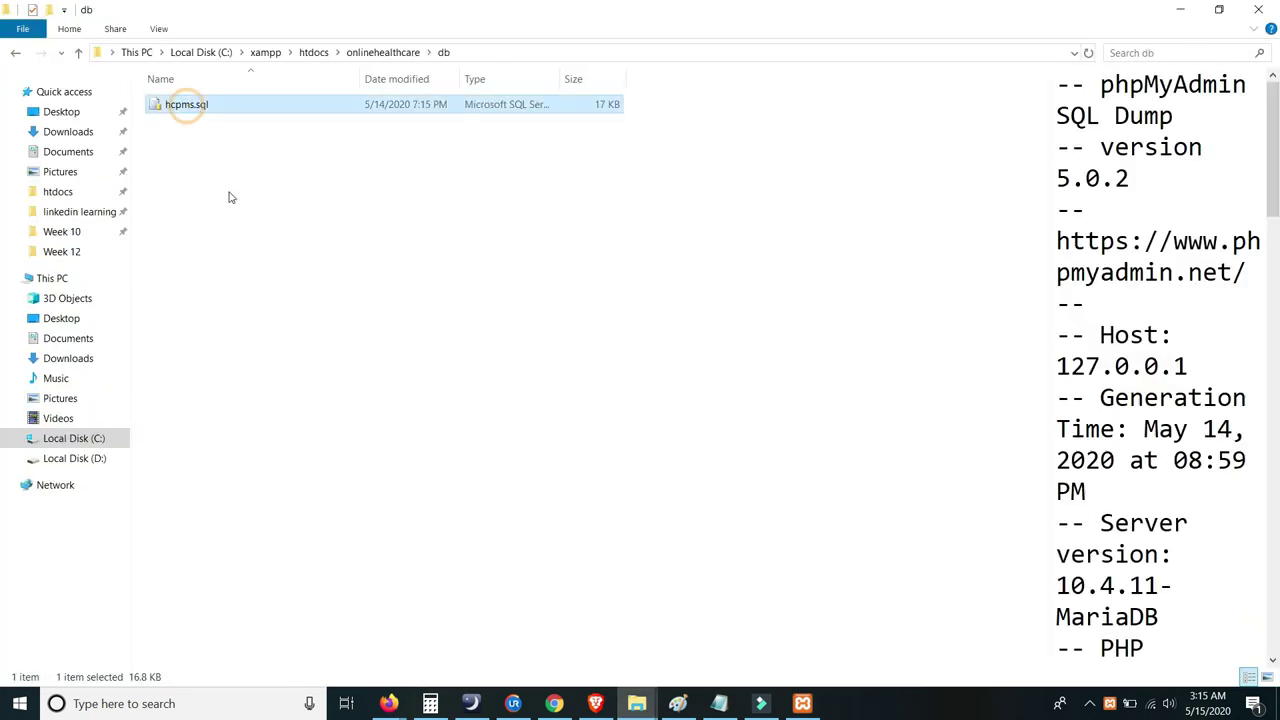
left_click(200, 114, "ctrl")
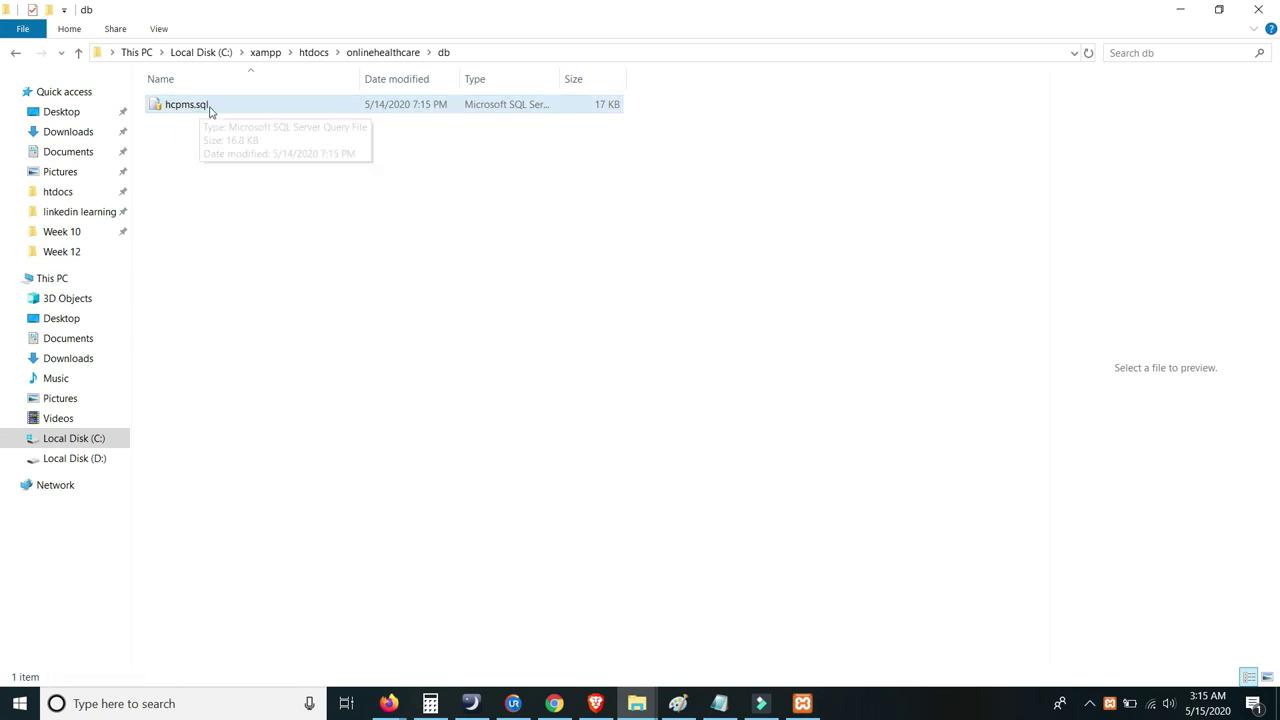
left_click(187, 108)
- Copy the file's base name hcpms through Rename
right_click(188, 104)
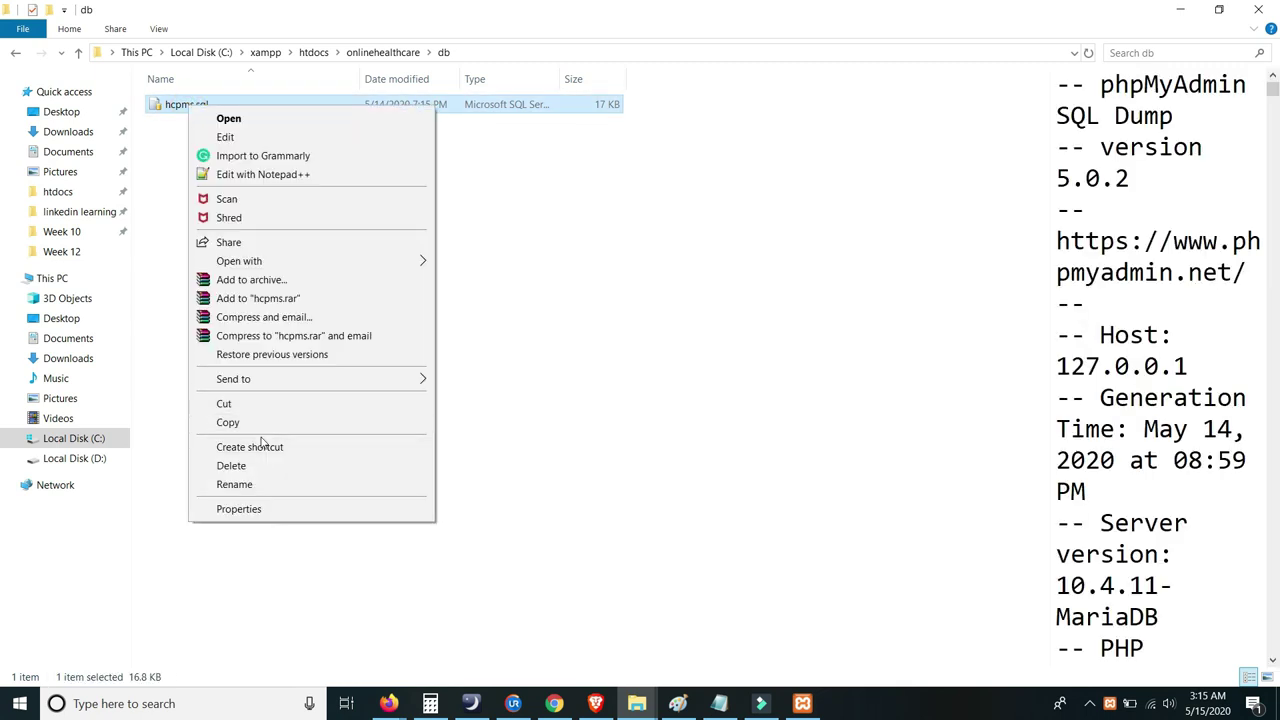
left_click(240, 483)
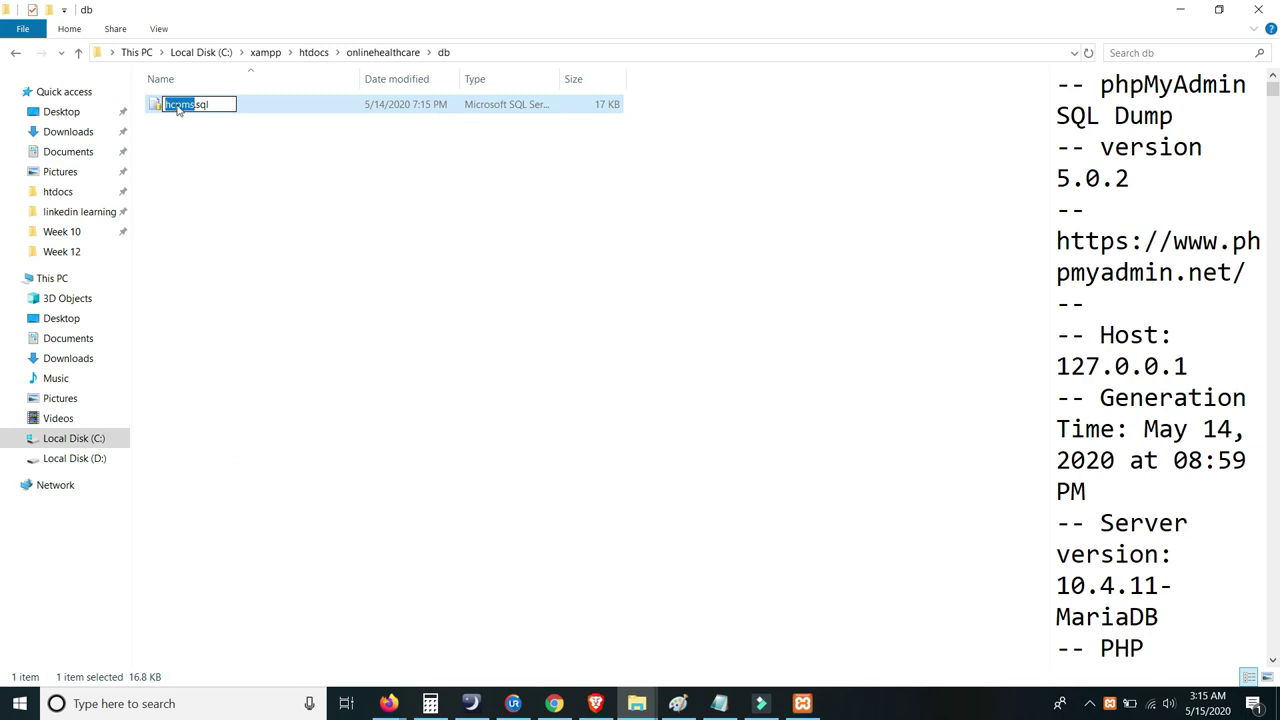
right_click(178, 108)
left_click(214, 150)
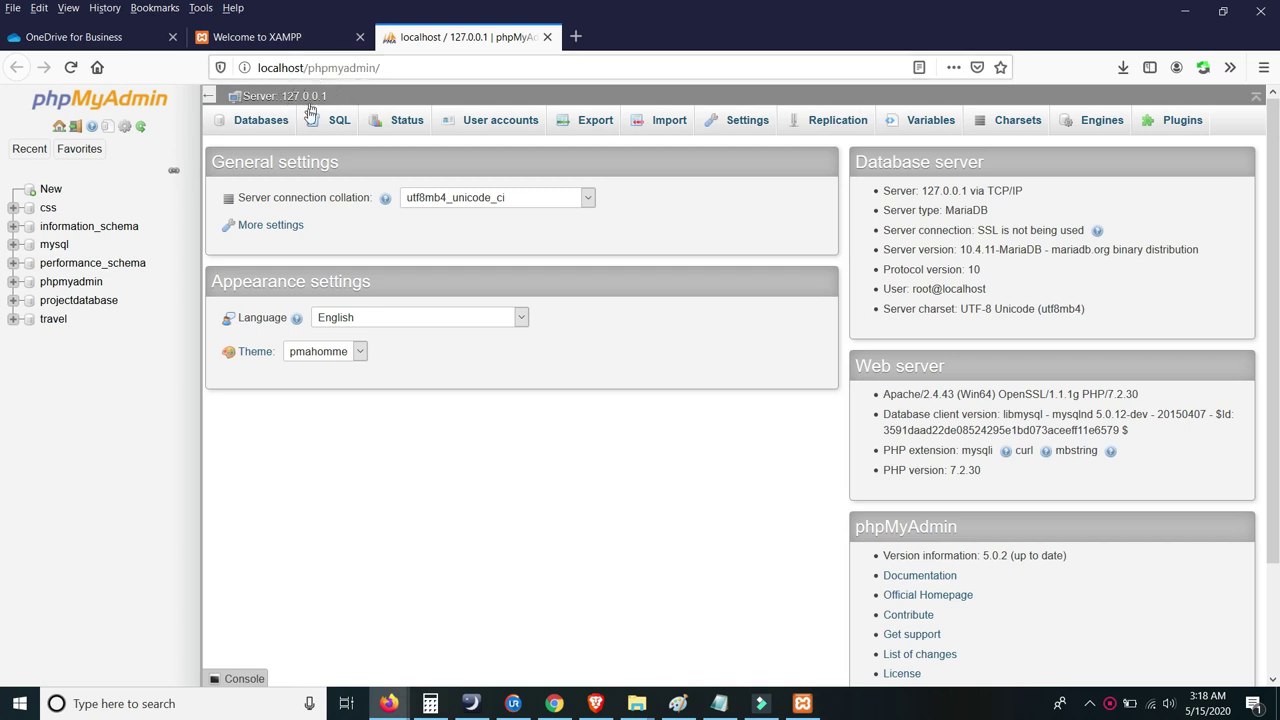
- Create a database named hcpms with the pasted name, then open its Import page
left_click(52, 192)
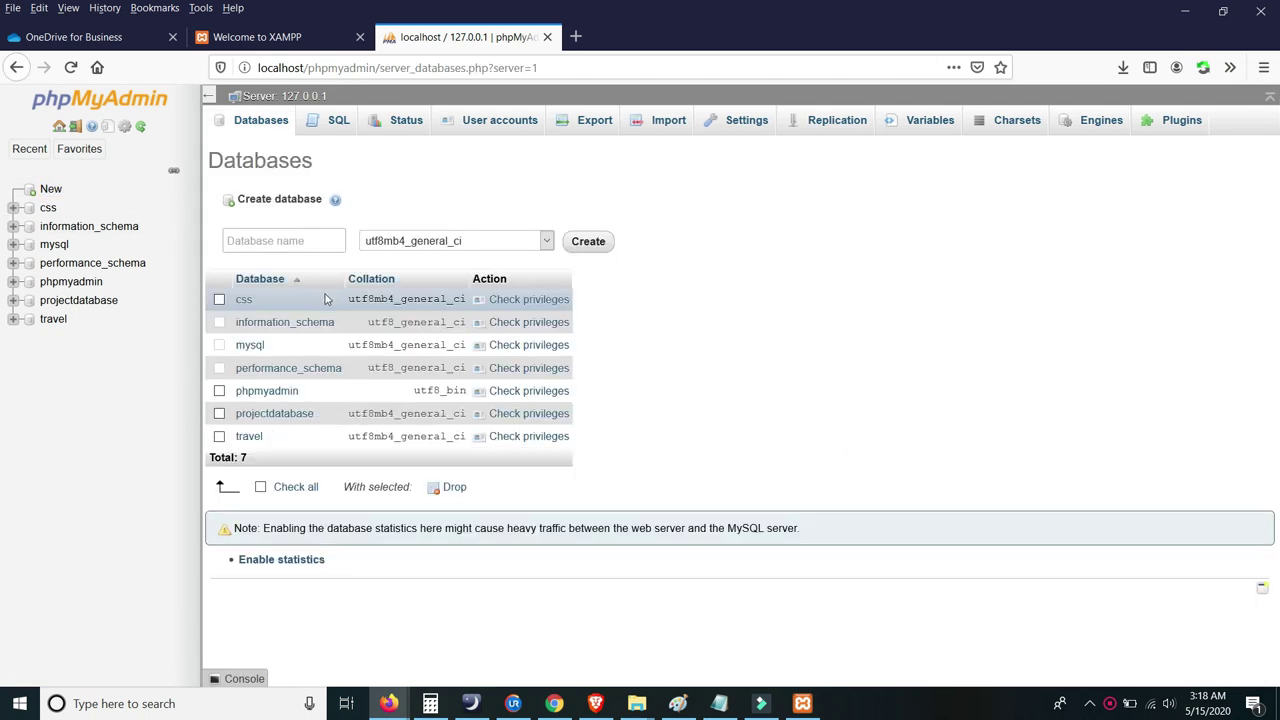
left_click(252, 234)
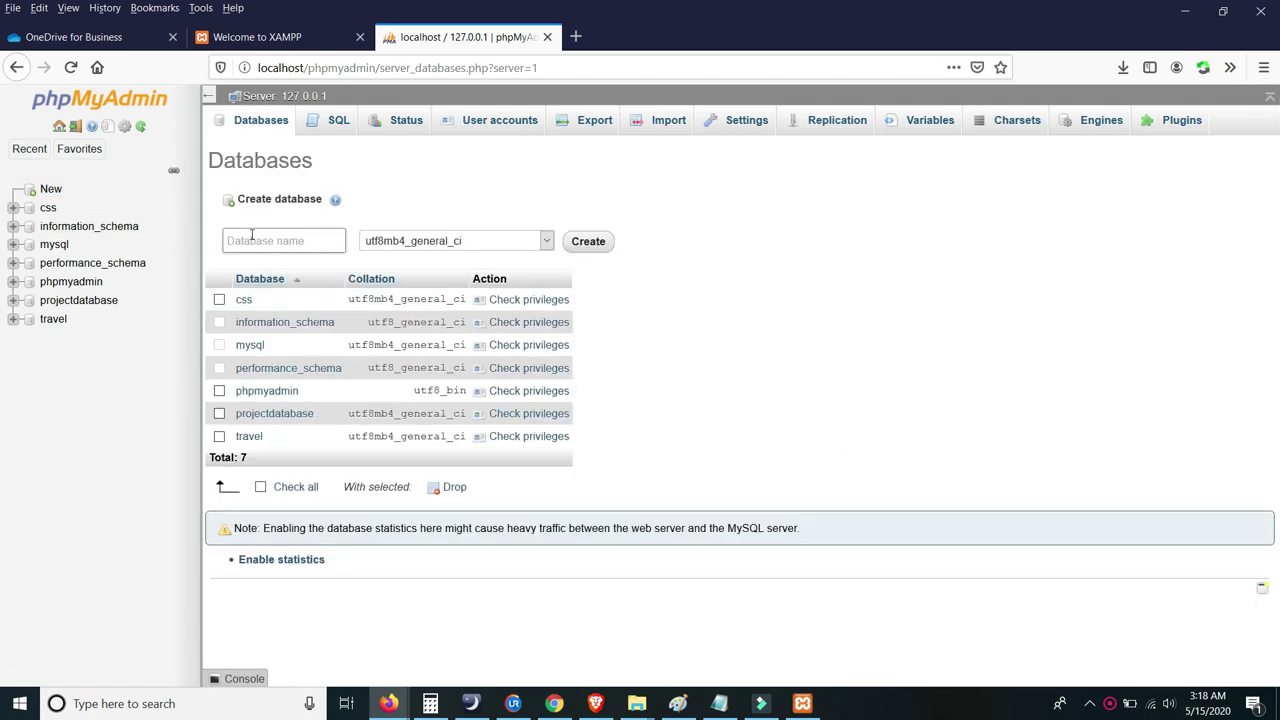
right_click(250, 239)
left_click(296, 300)
left_click(444, 199)
left_click(588, 241)
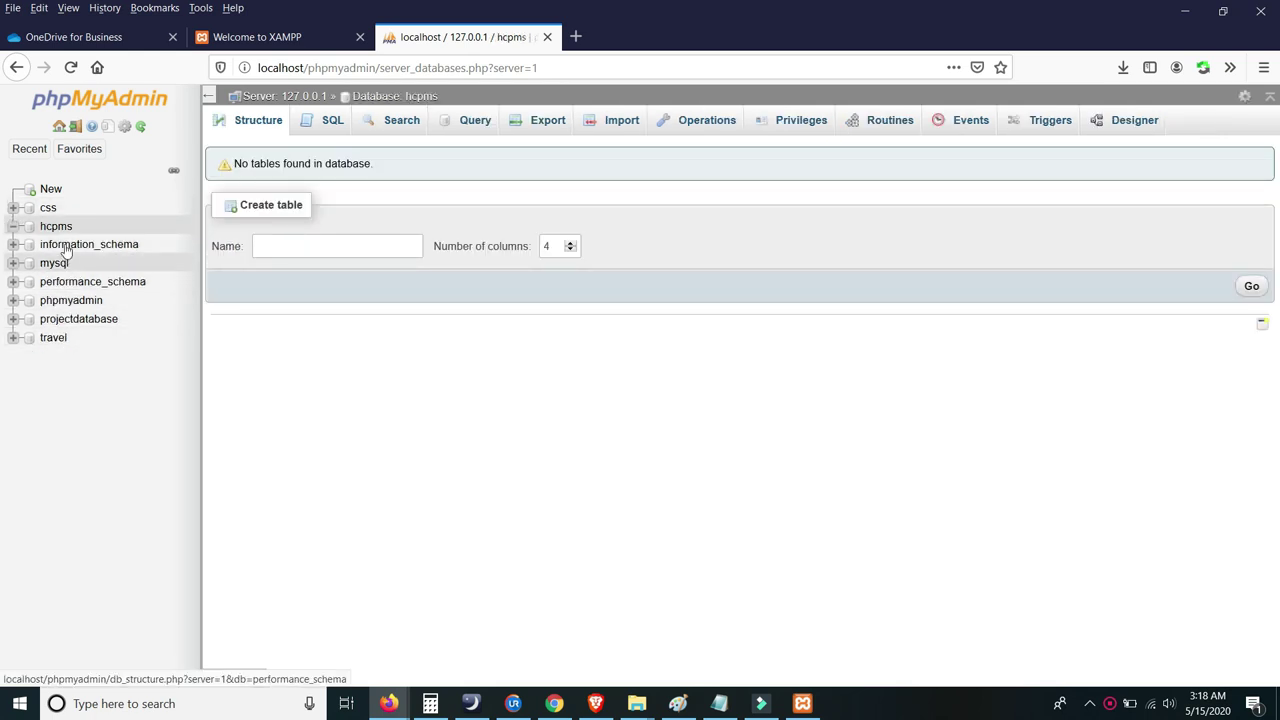
left_click(60, 226)
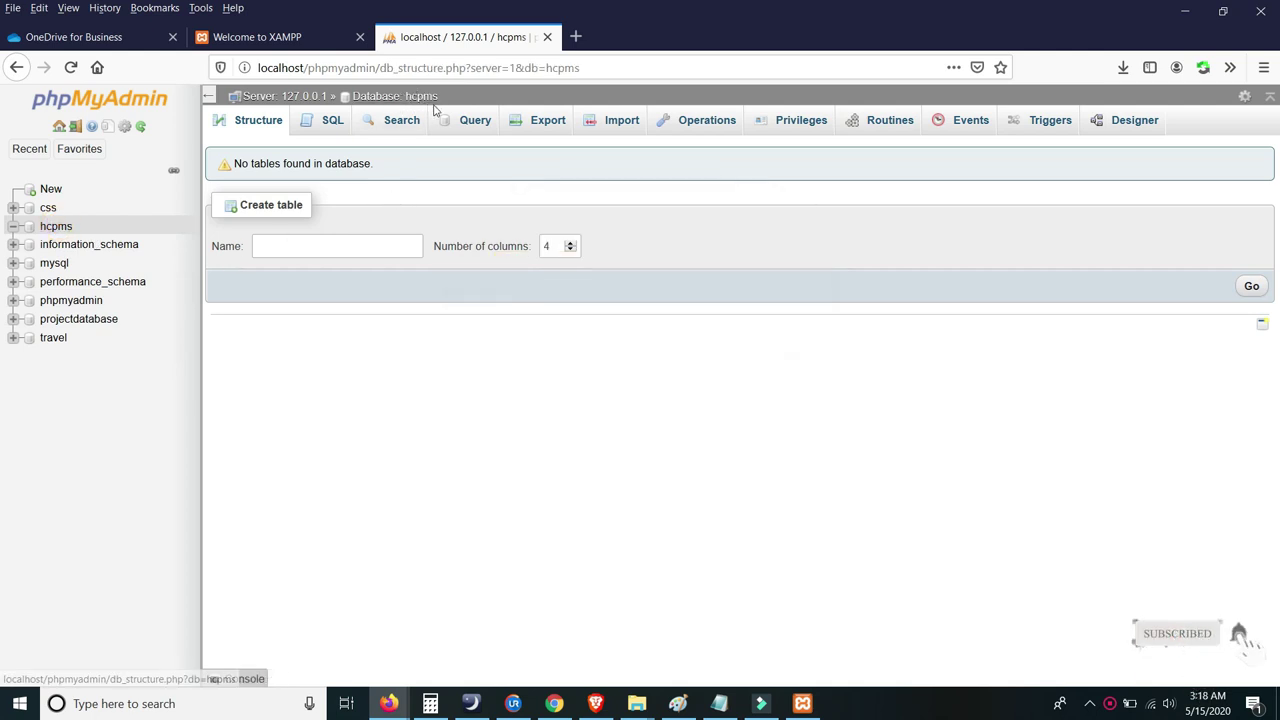
left_click(620, 124)
- In the File Upload dialog, browse to C:\xampp\htdocs
left_click(378, 304)
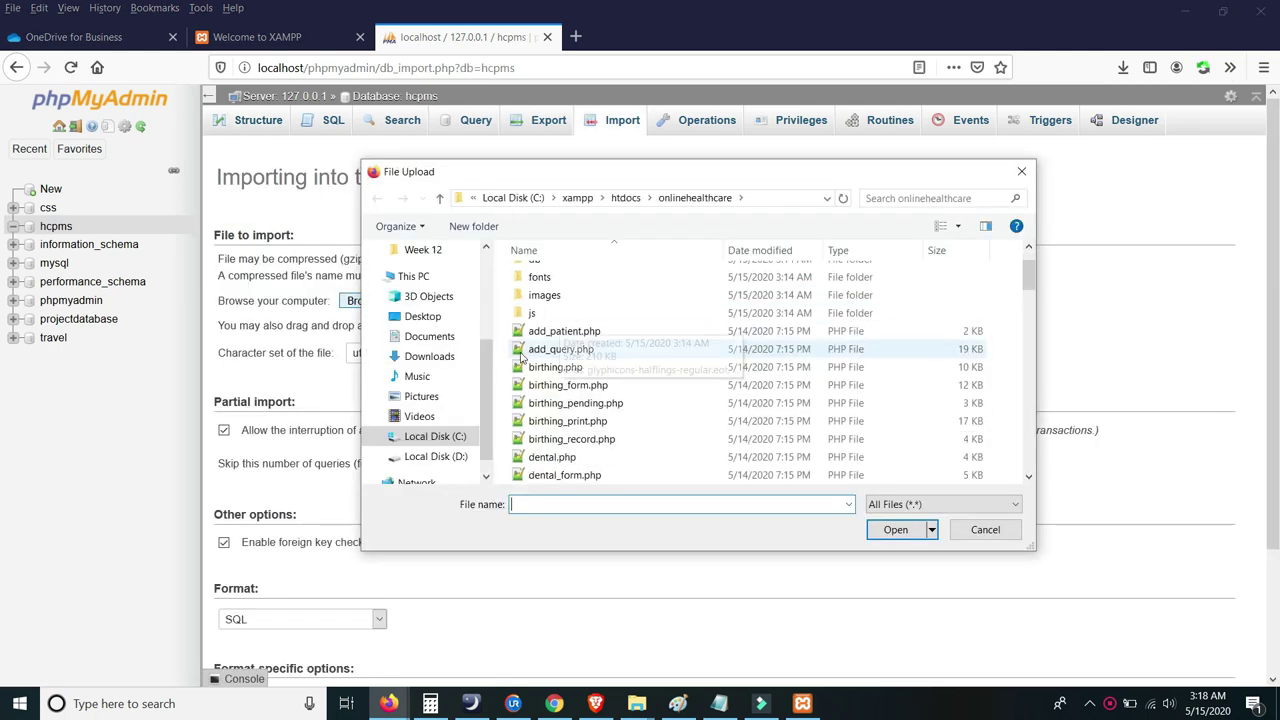
scroll(521, 358, "down", 3)
scroll(470, 358, "up", 1)
scroll(470, 358, "down", 1)
scroll(507, 358, "up", 1)
scroll(507, 358, "down", 3)
left_click(442, 440)
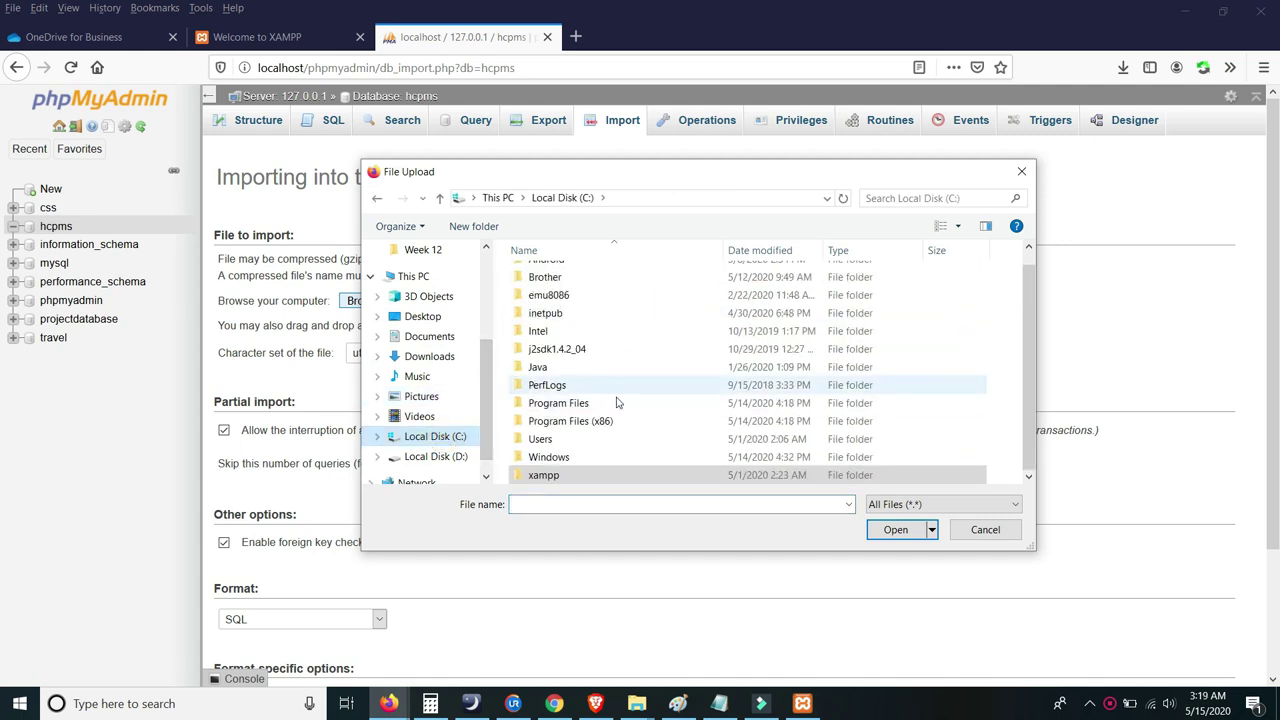
double_click(550, 477)
scroll(570, 350, "down", 2)
scroll(565, 340, "up", 2)
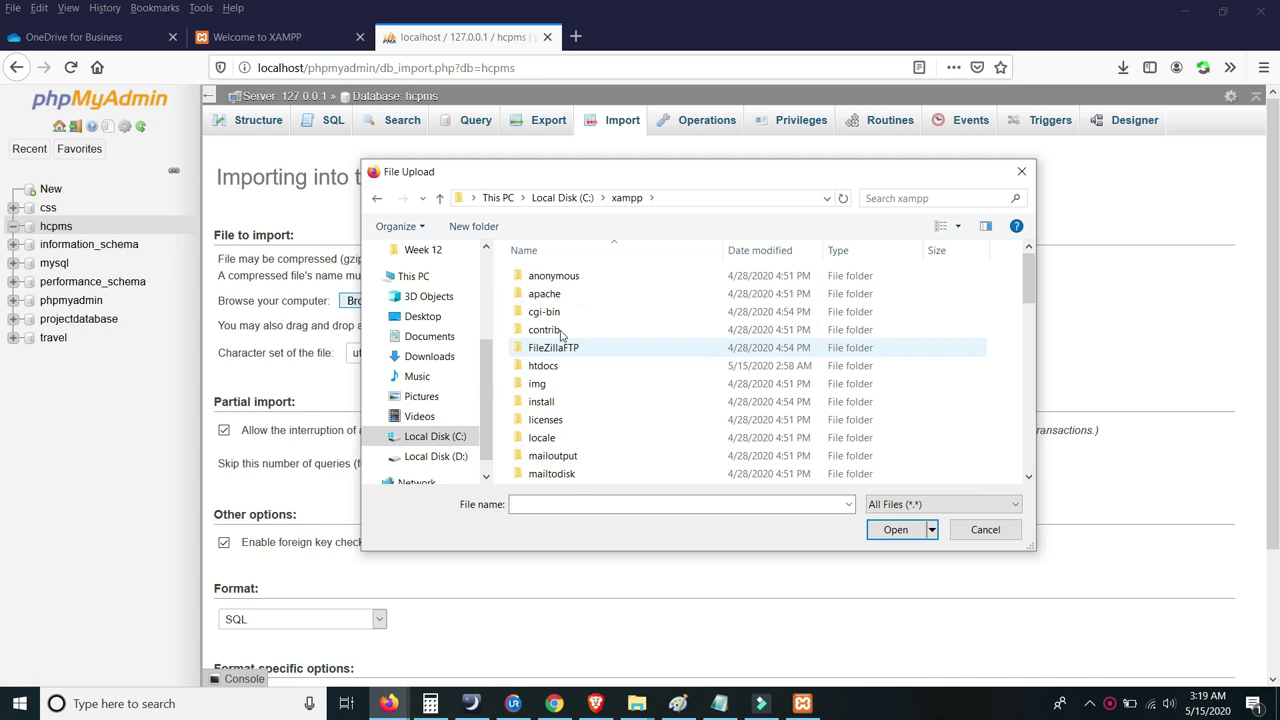
double_click(560, 366)
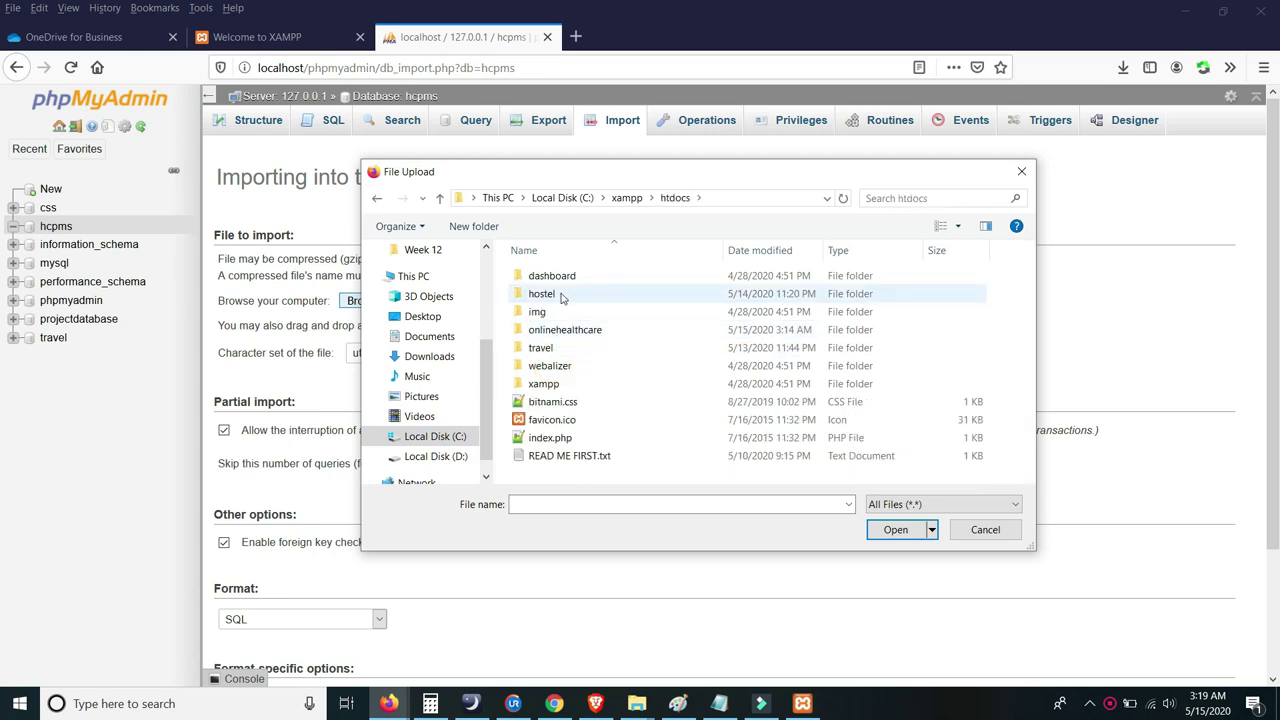
- Choose hcpms.sql from onlinehealthcare\db as the import file
double_click(564, 329)
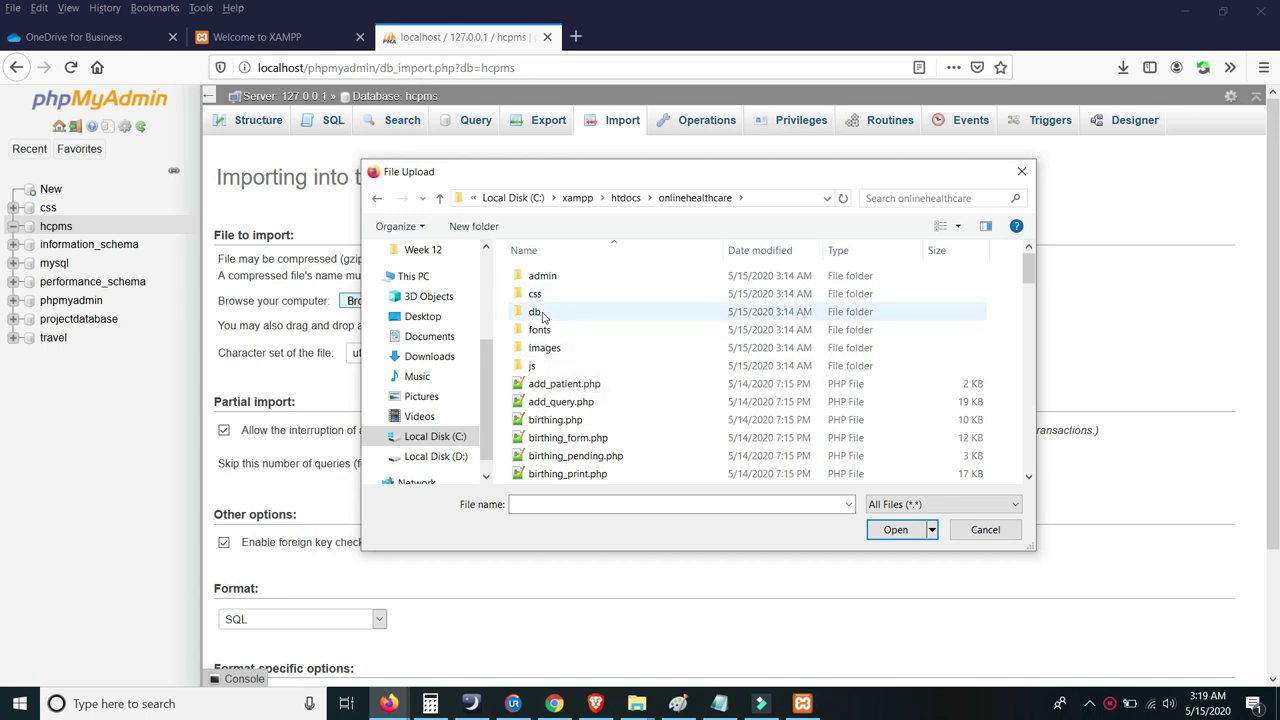
double_click(541, 314)
left_click(548, 283)
left_click(543, 320)
left_click(553, 284)
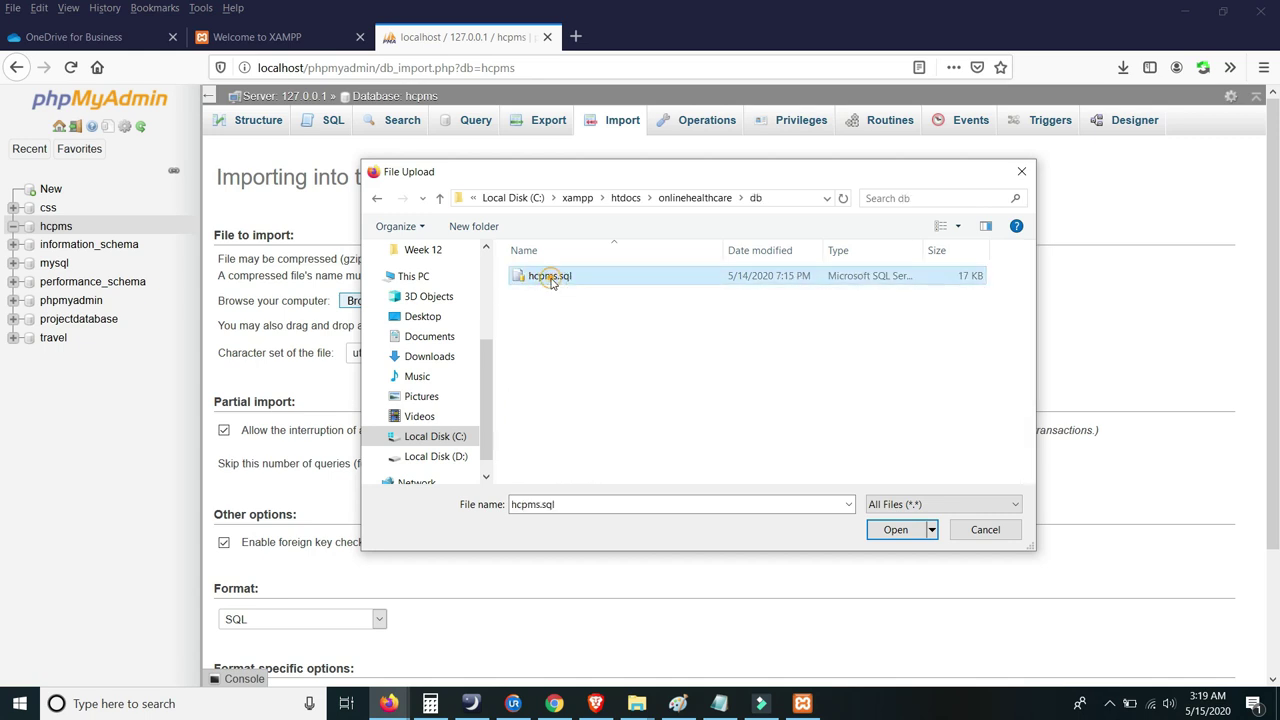
double_click(551, 281)
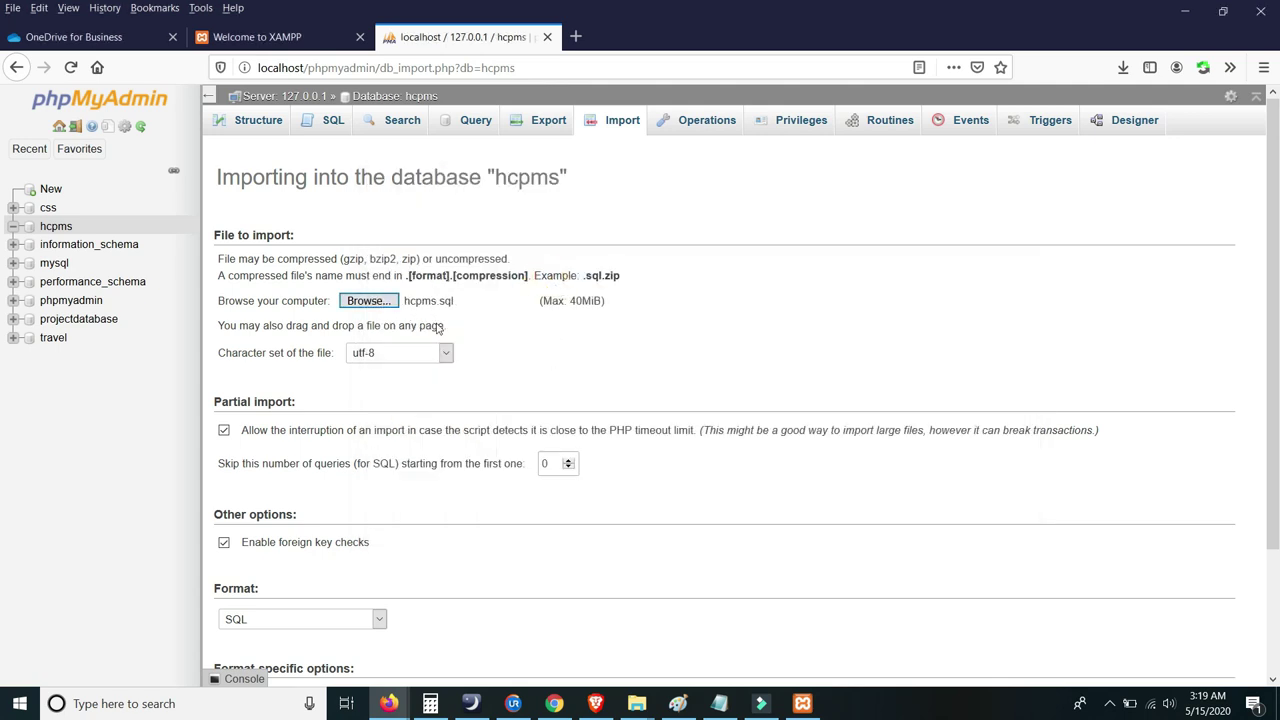
scroll(437, 328, "down", 3)
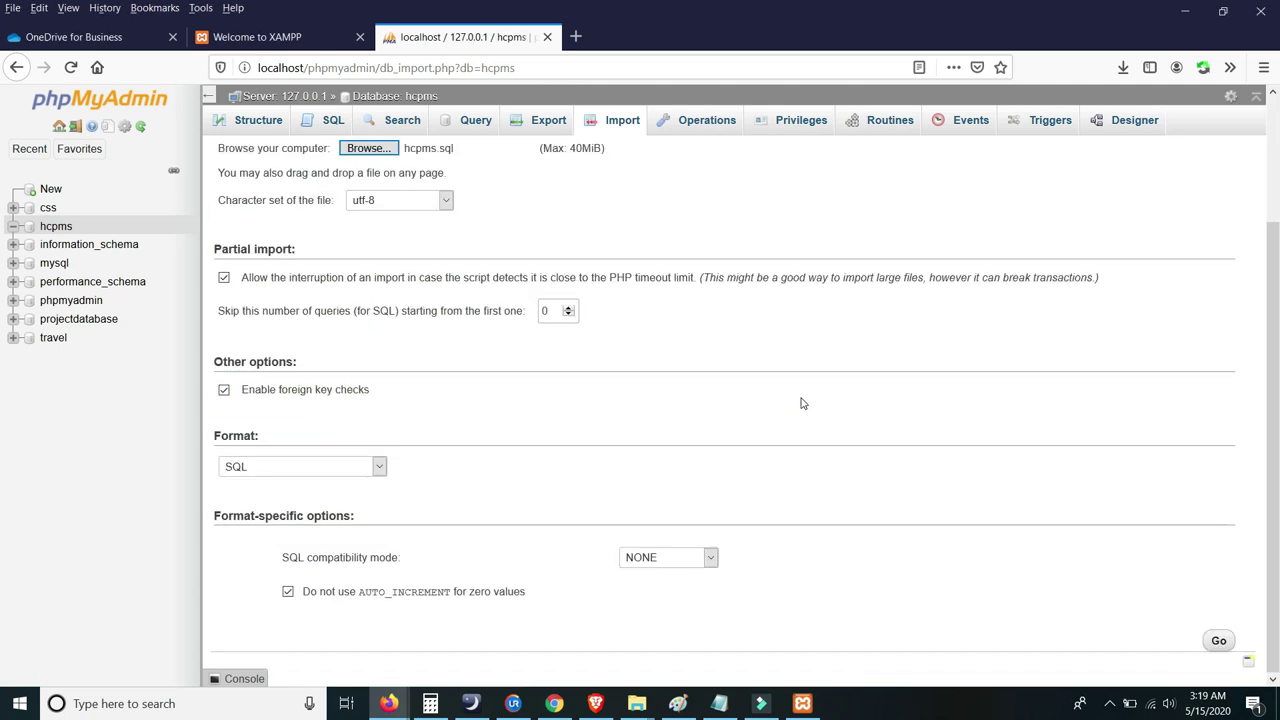
- Run the hcpms.sql import and view the admin table's single account row
left_click(1219, 641)
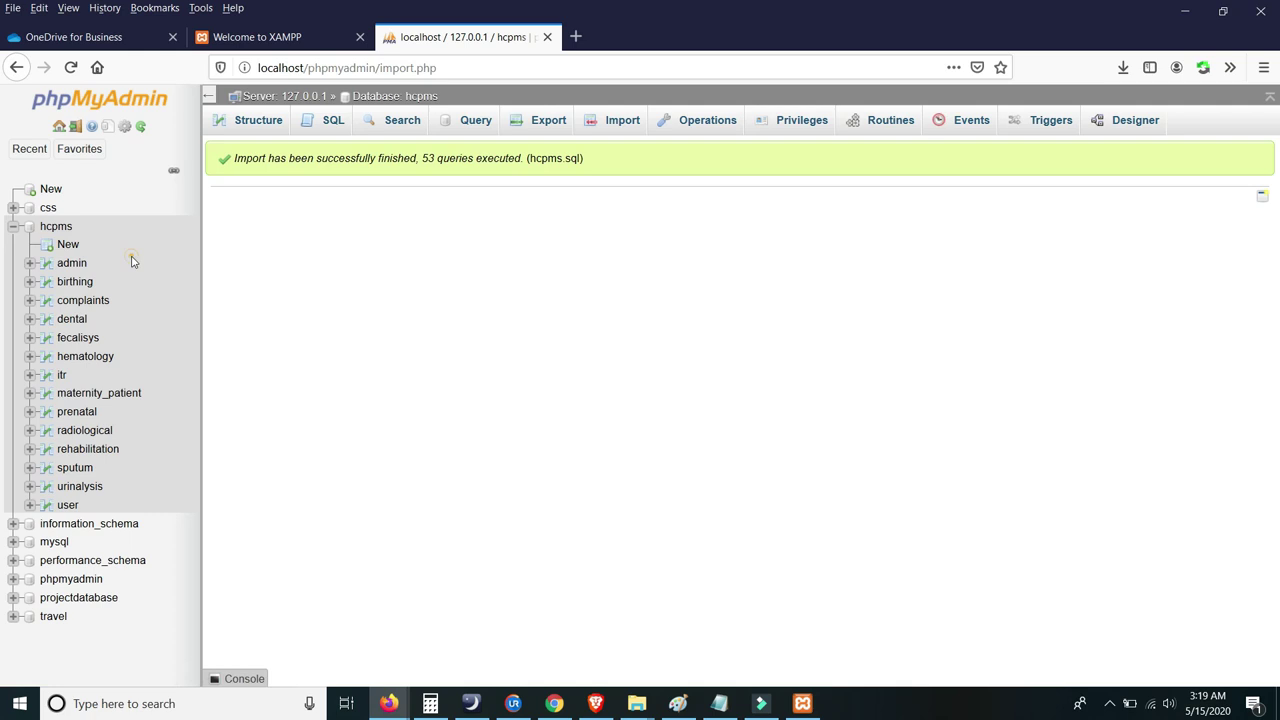
left_click(70, 263)
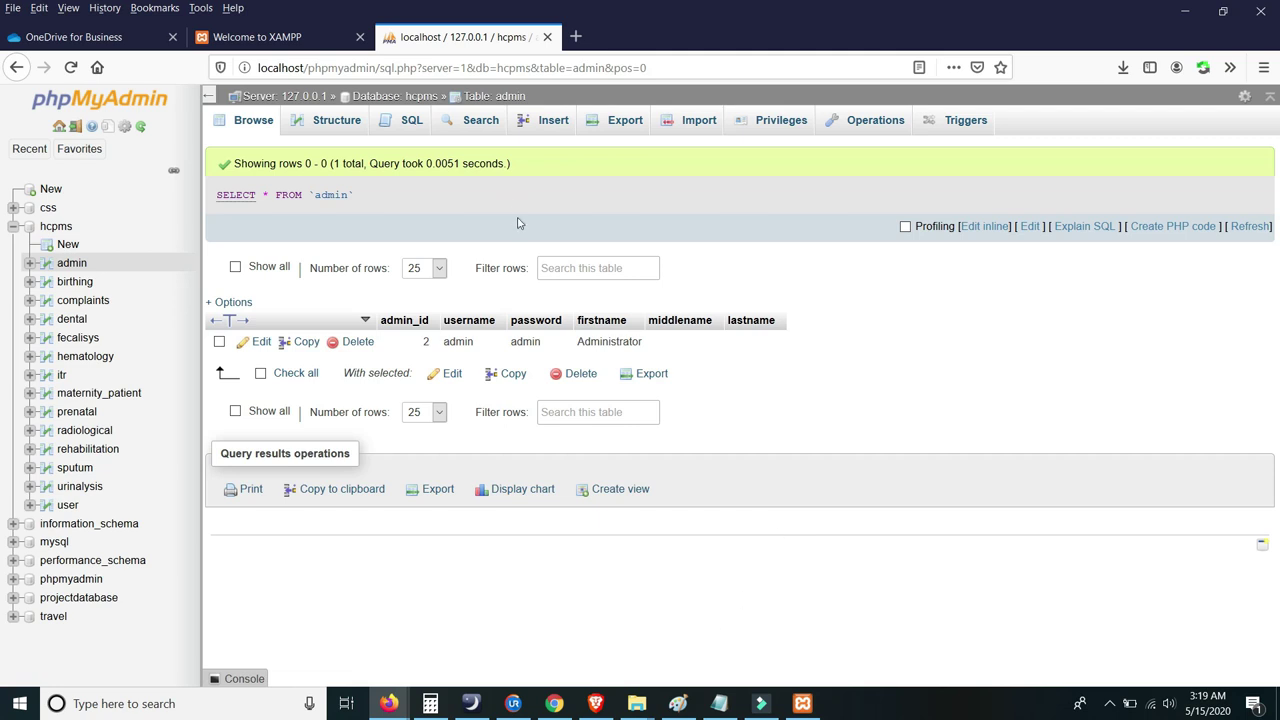
- Load localhost/onlinehealthcare/ and review the system's login page
left_click(268, 37)
scroll(315, 100, "up", 5)
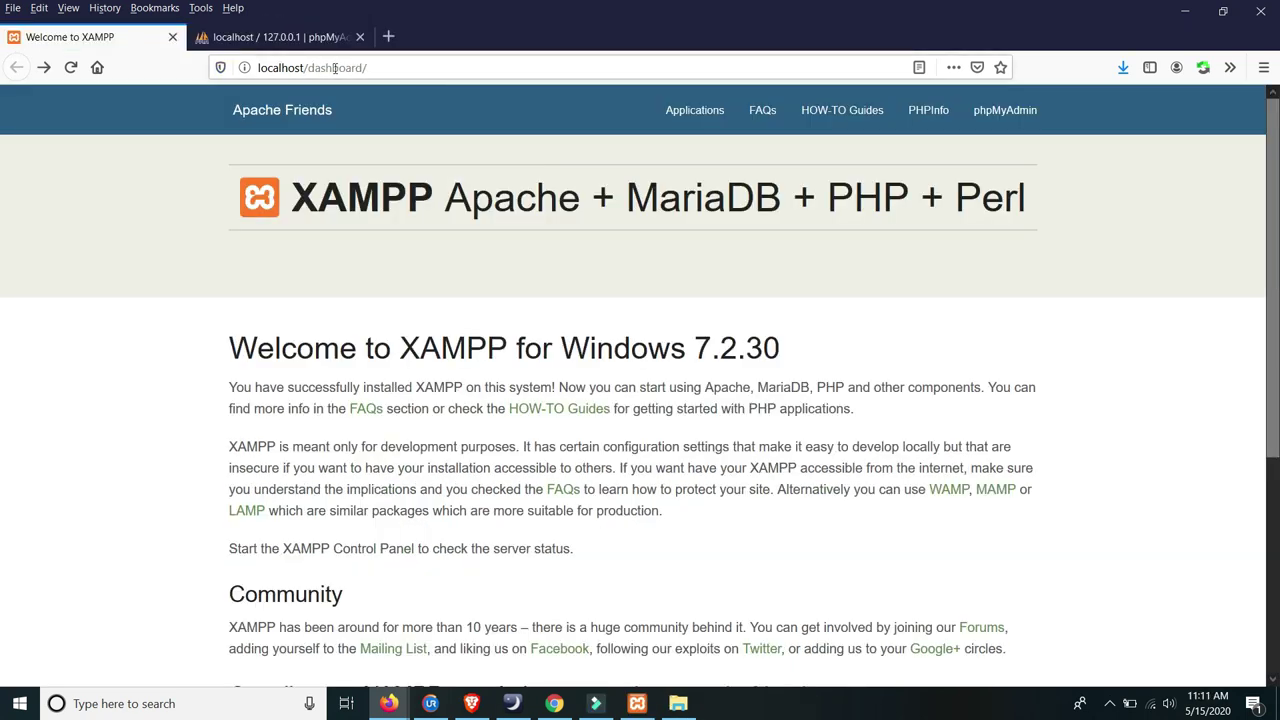
left_click_drag(403, 68, 308, 67)
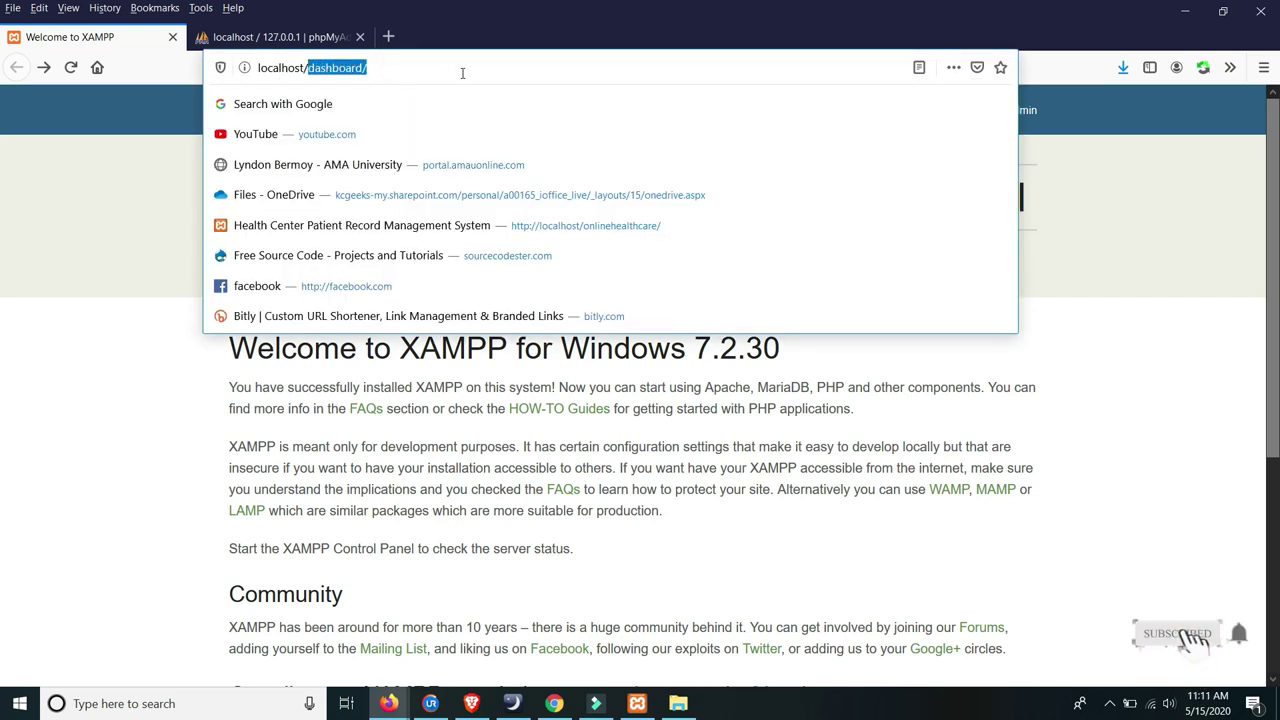
type("onlinehealthcare")
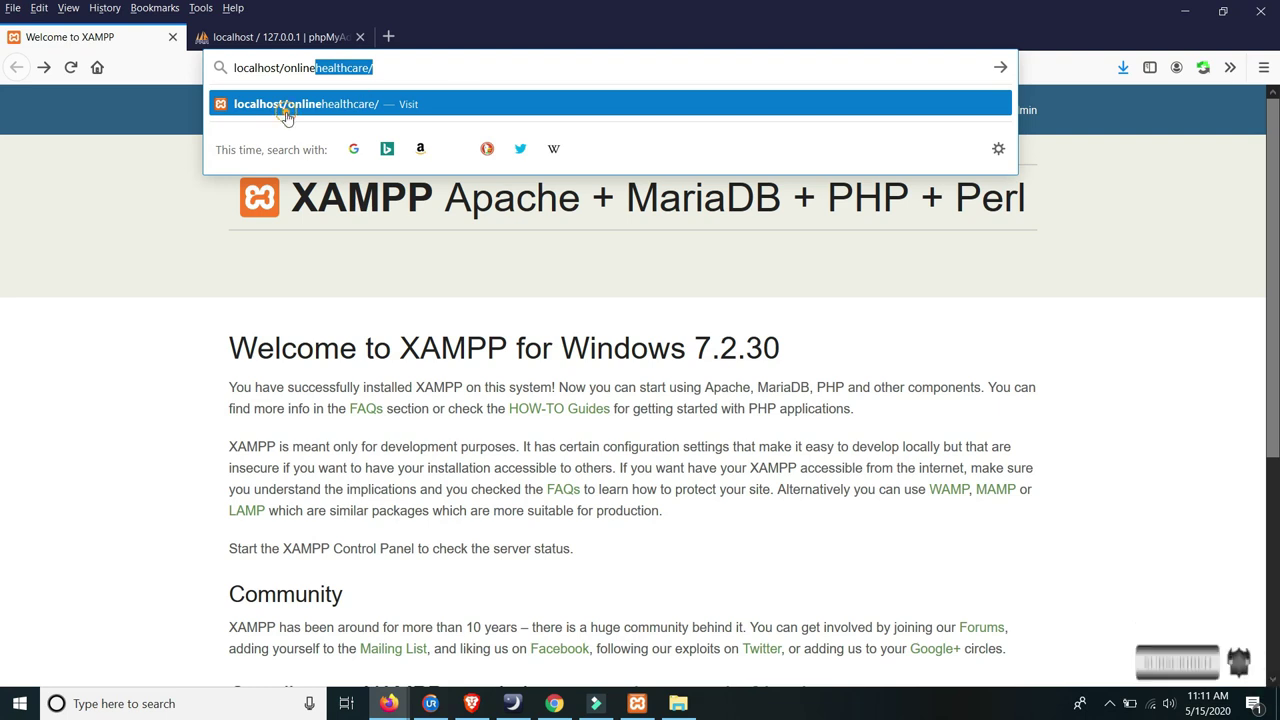
left_click(284, 106)
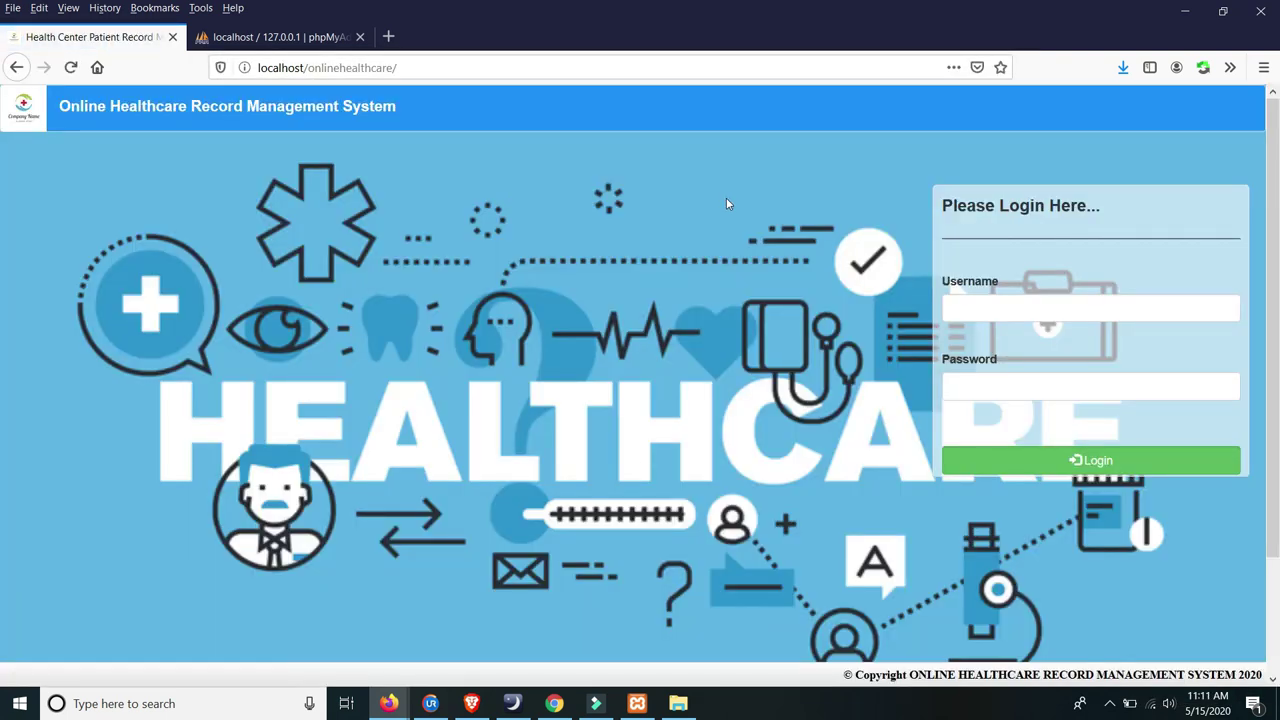
scroll(639, 218, "down", 2)
scroll(636, 210, "up", 2)
scroll(680, 190, "down", 1)
scroll(707, 187, "down", 2)
scroll(703, 186, "up", 2)
scroll(700, 184, "down", 2)
scroll(695, 181, "up", 2)
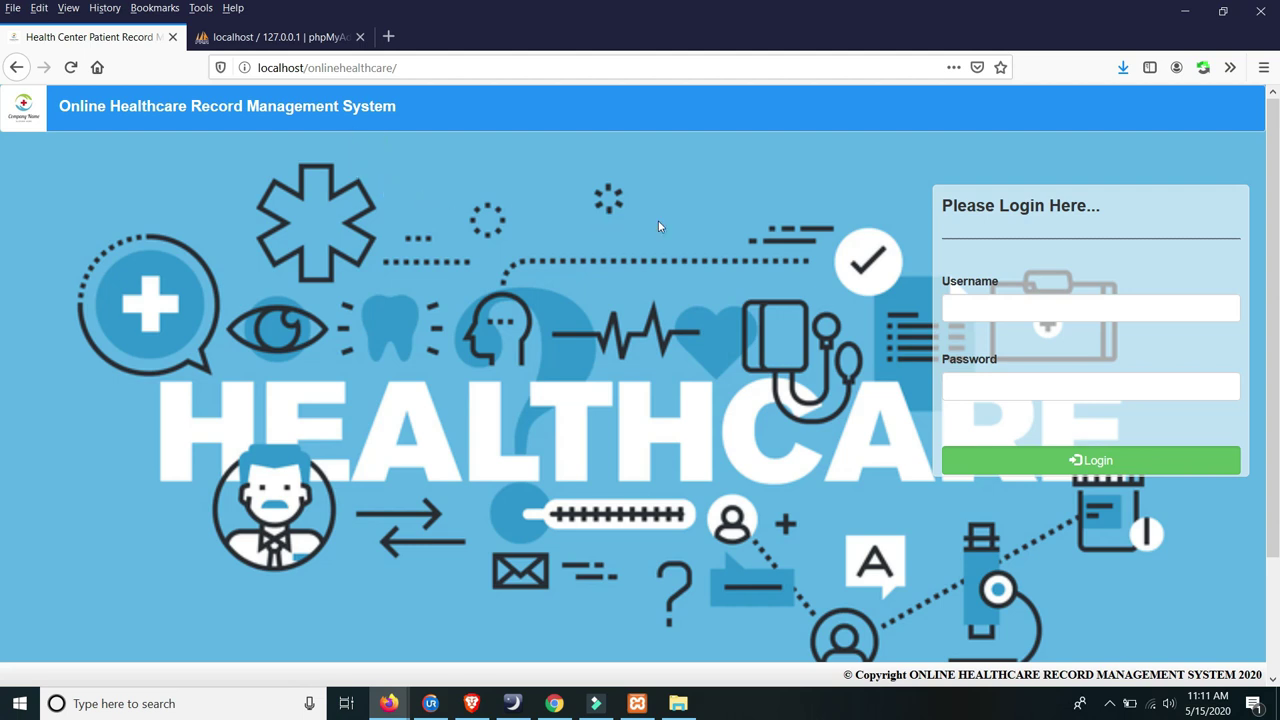
scroll(850, 270, "down", 3)
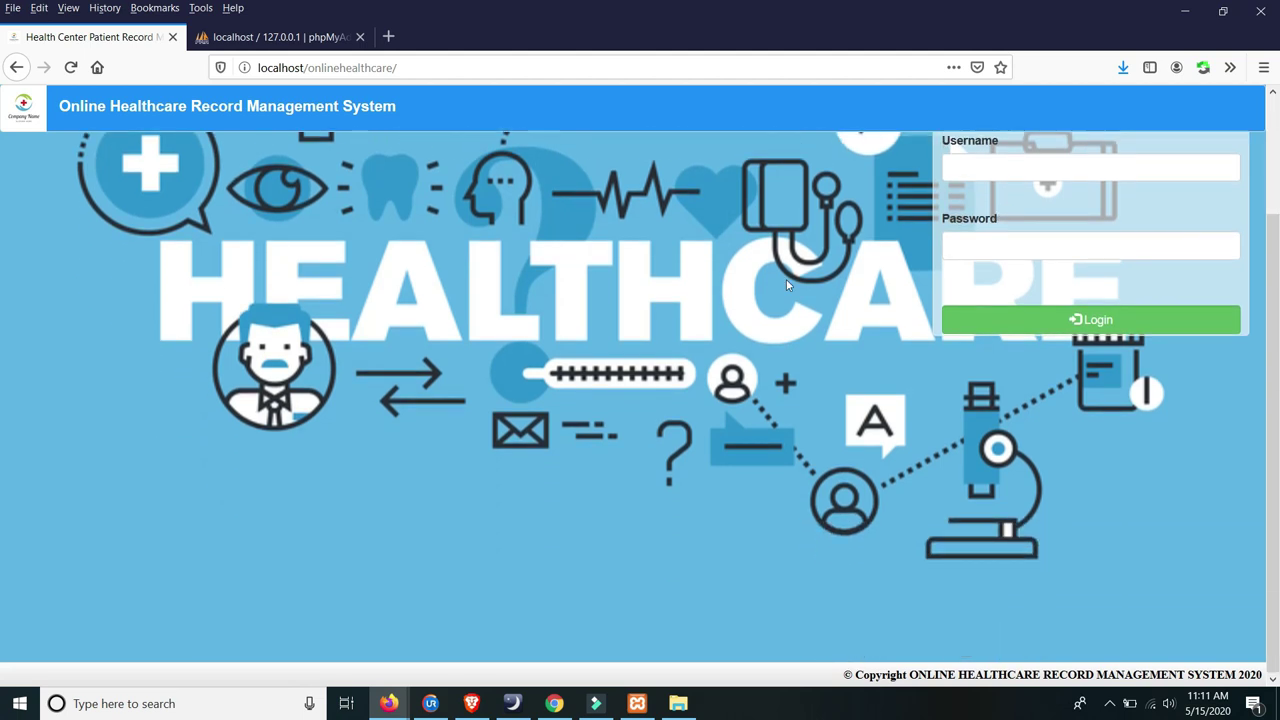
scroll(786, 279, "up", 3)
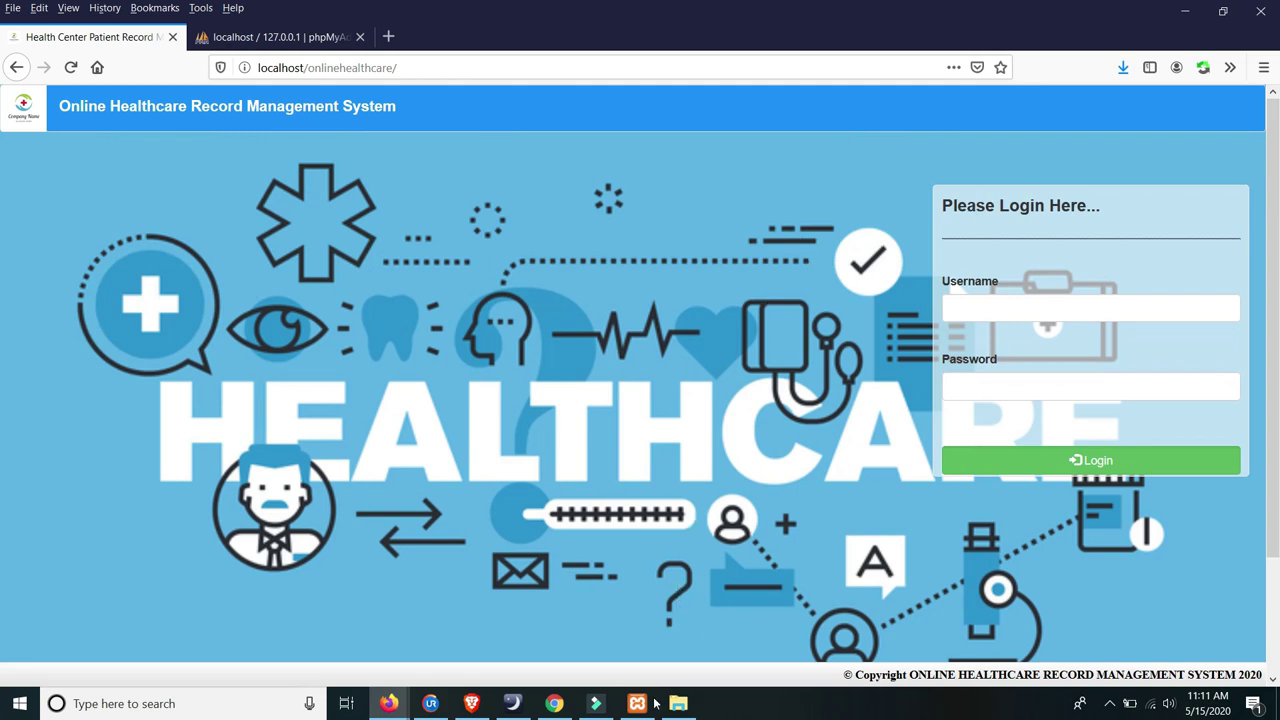
left_click(275, 37)
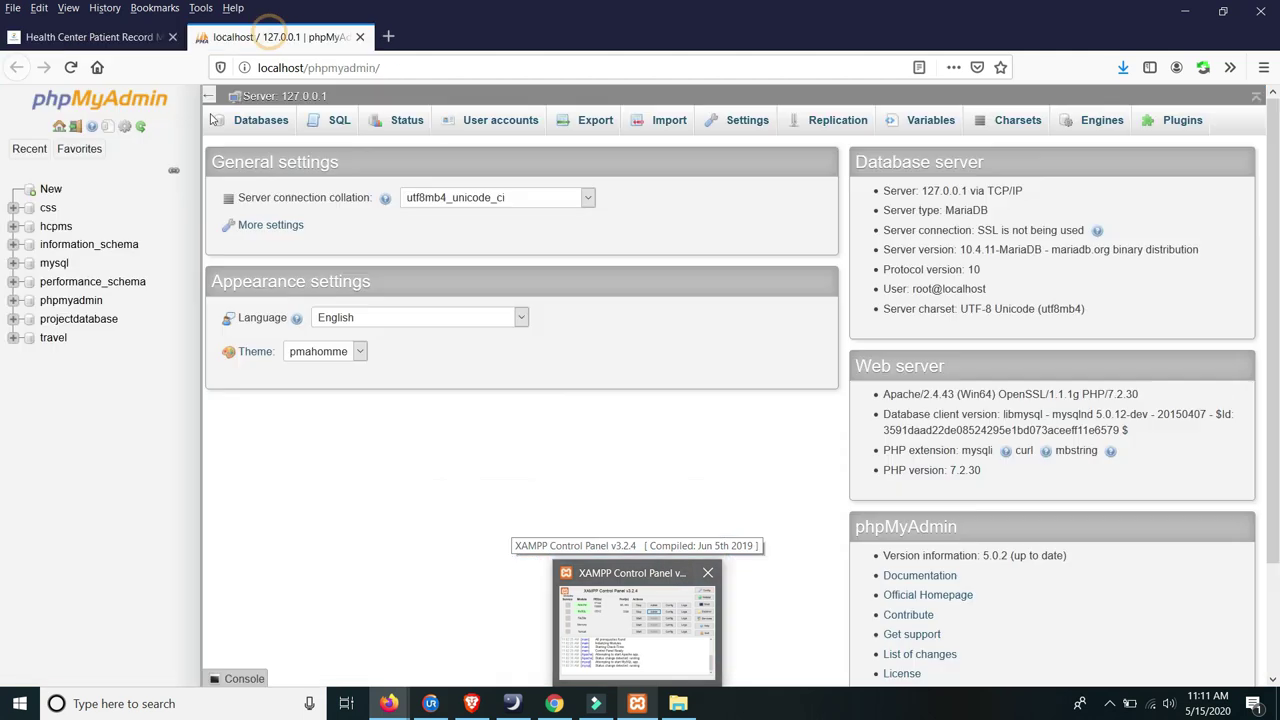
left_click(54, 263)
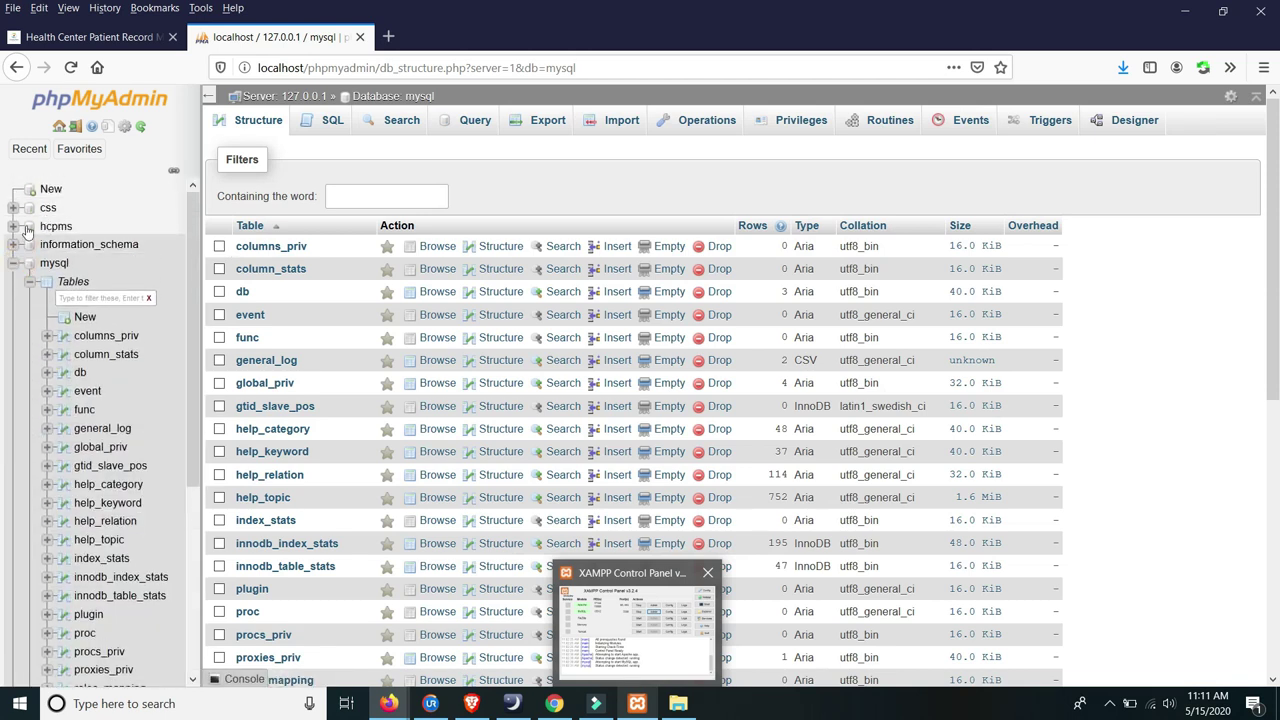
left_click(52, 226)
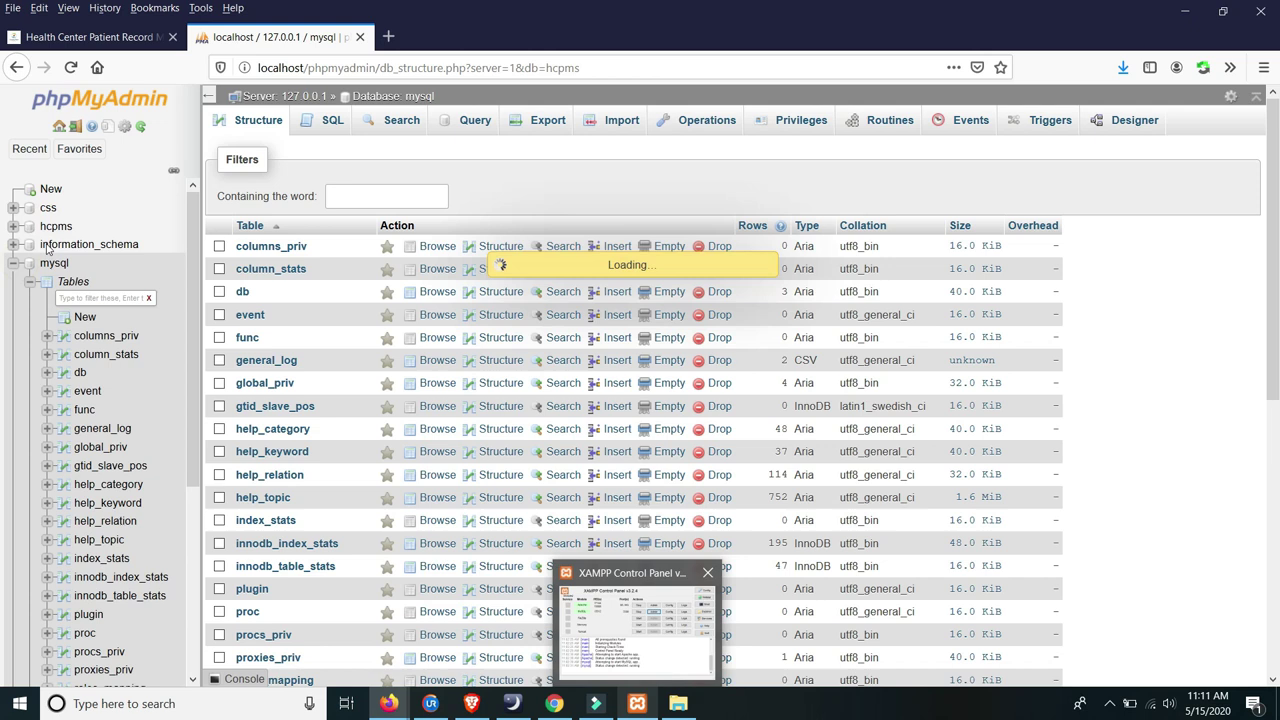
left_click(71, 245)
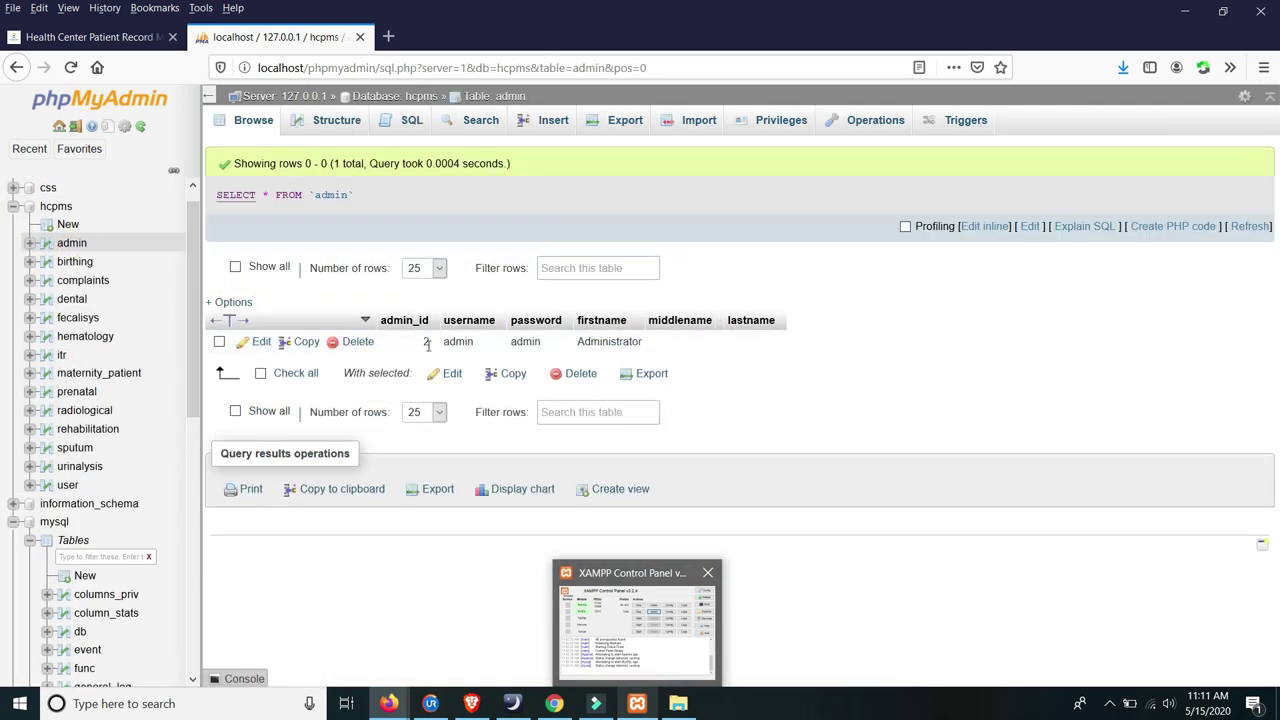
left_click_drag(474, 343, 593, 341)
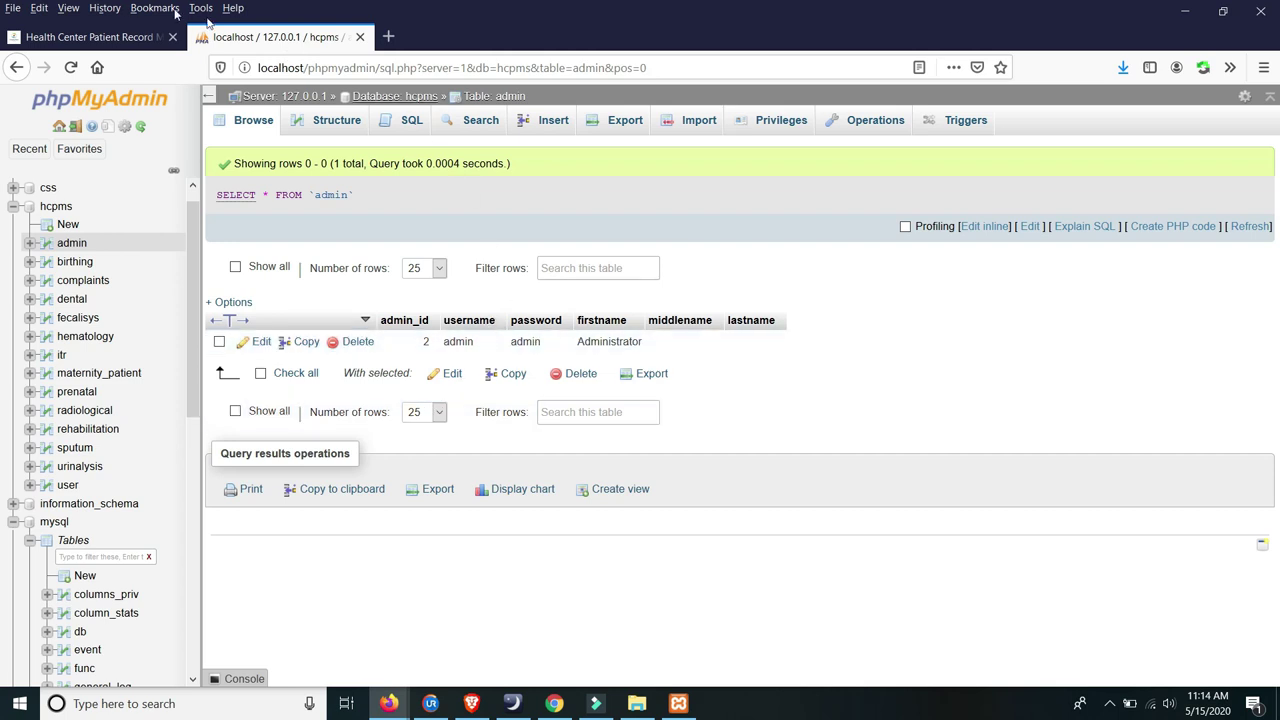
left_click(123, 36)
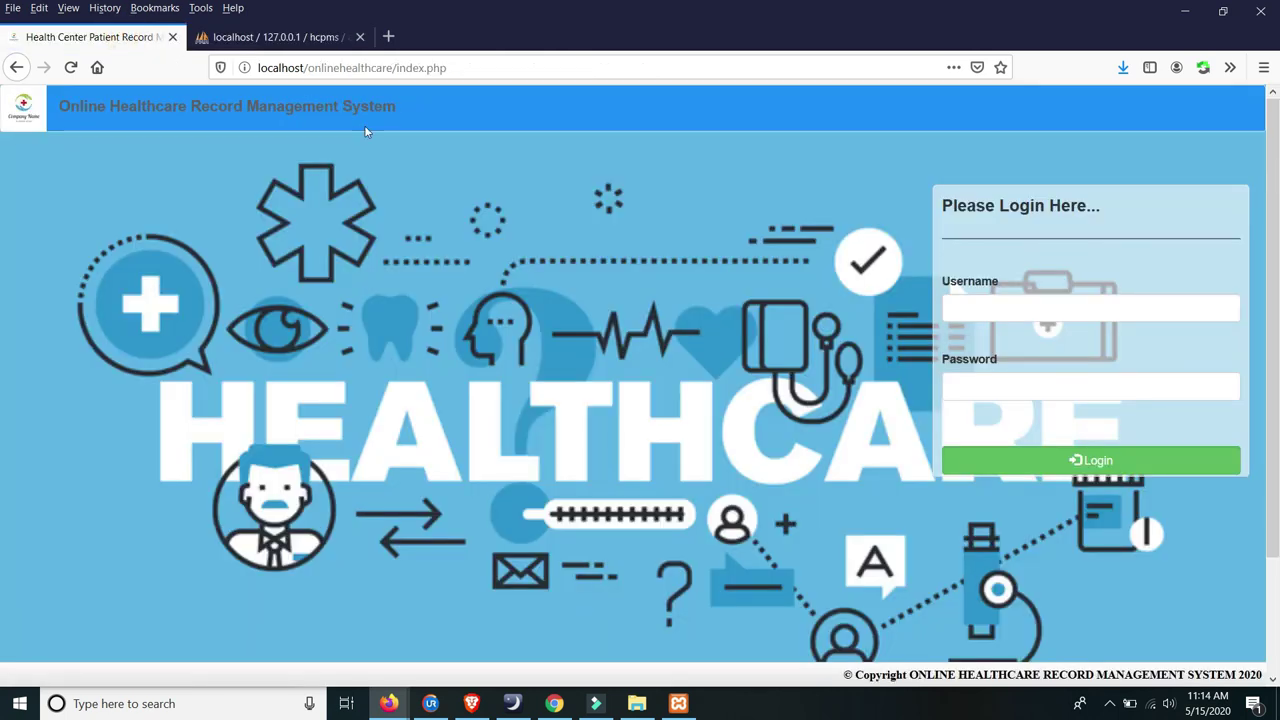
- Replace index.php in the address with admin to load the administrator login page
left_click(432, 67)
left_click(452, 67)
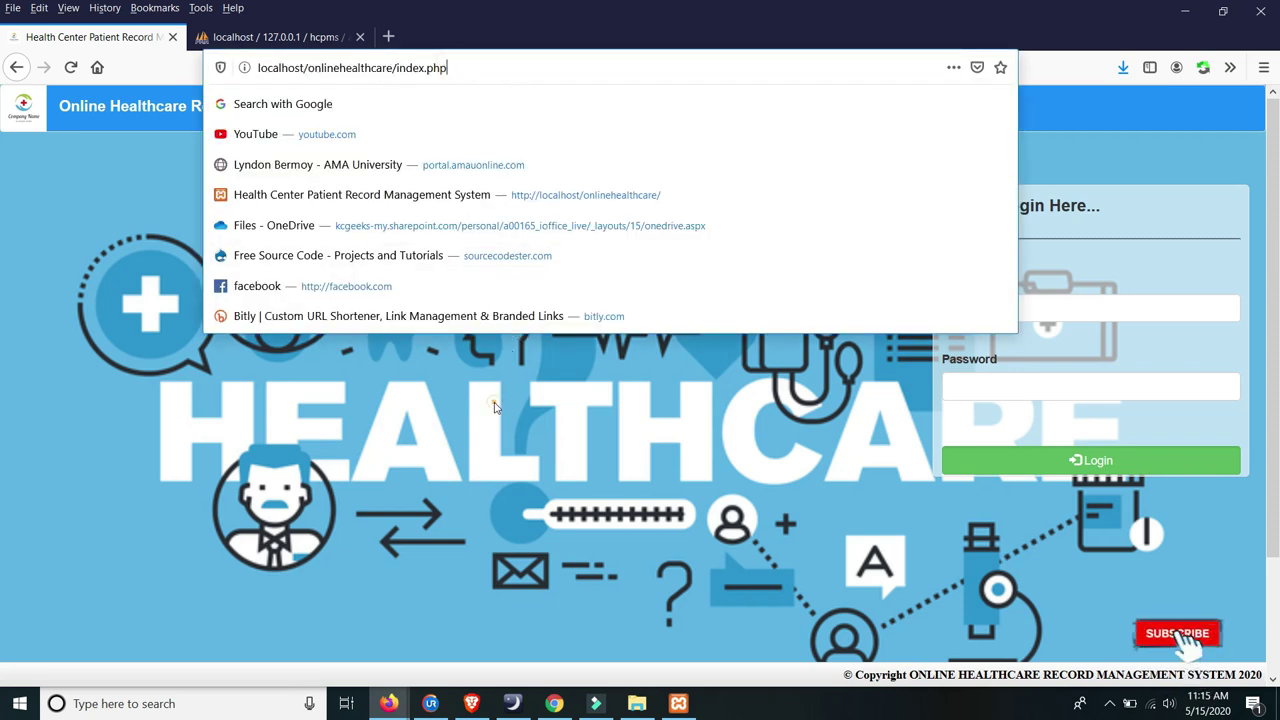
key("Return")
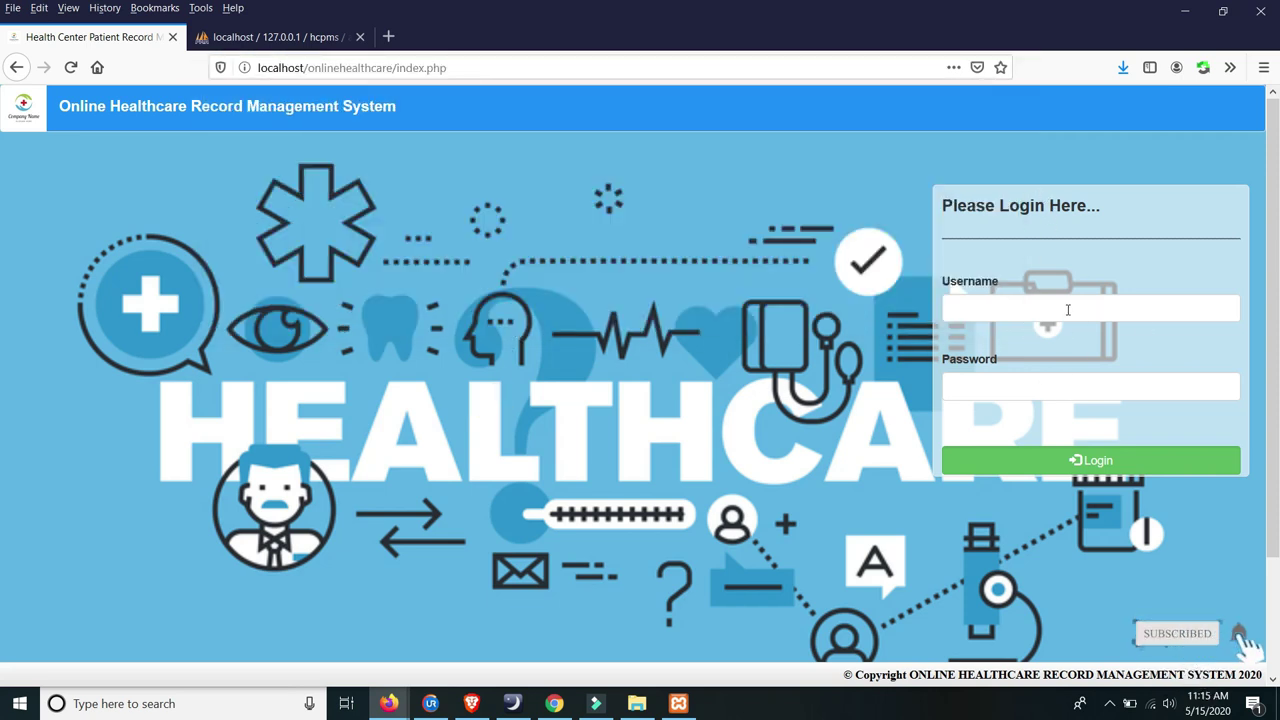
left_click(447, 67)
left_click_drag(447, 67, 398, 67)
type("admin")
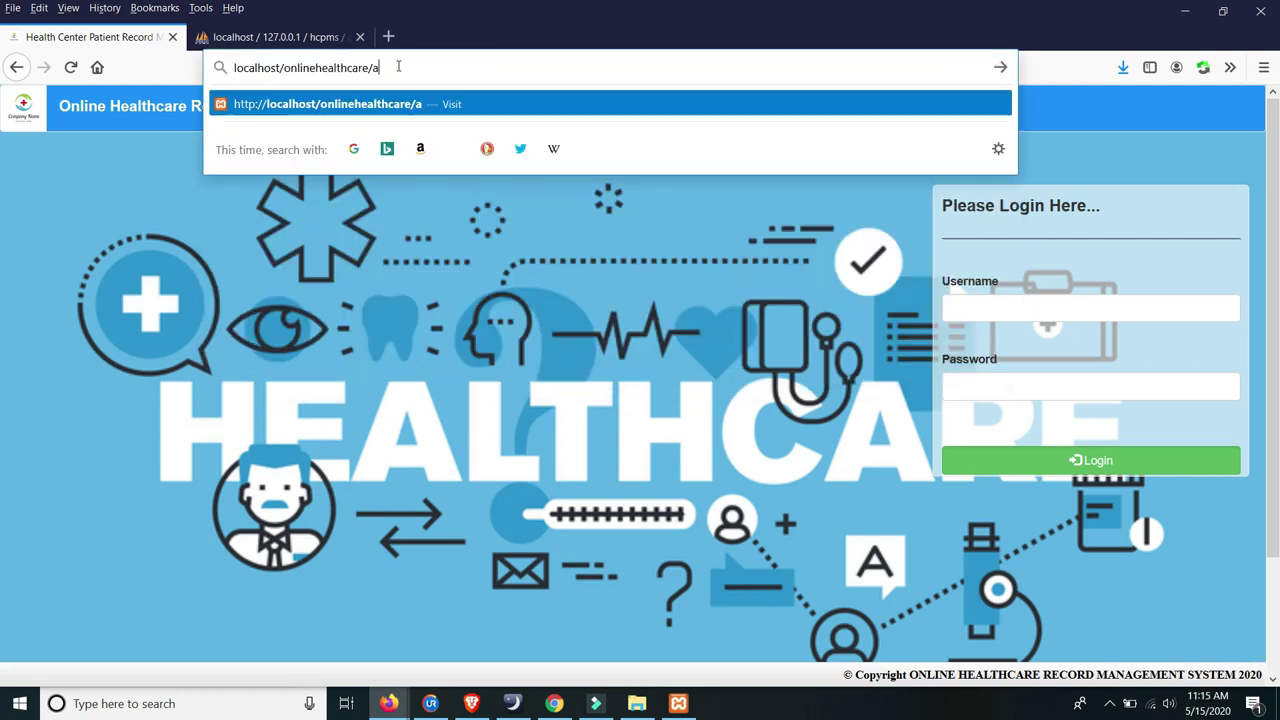
key("Return")
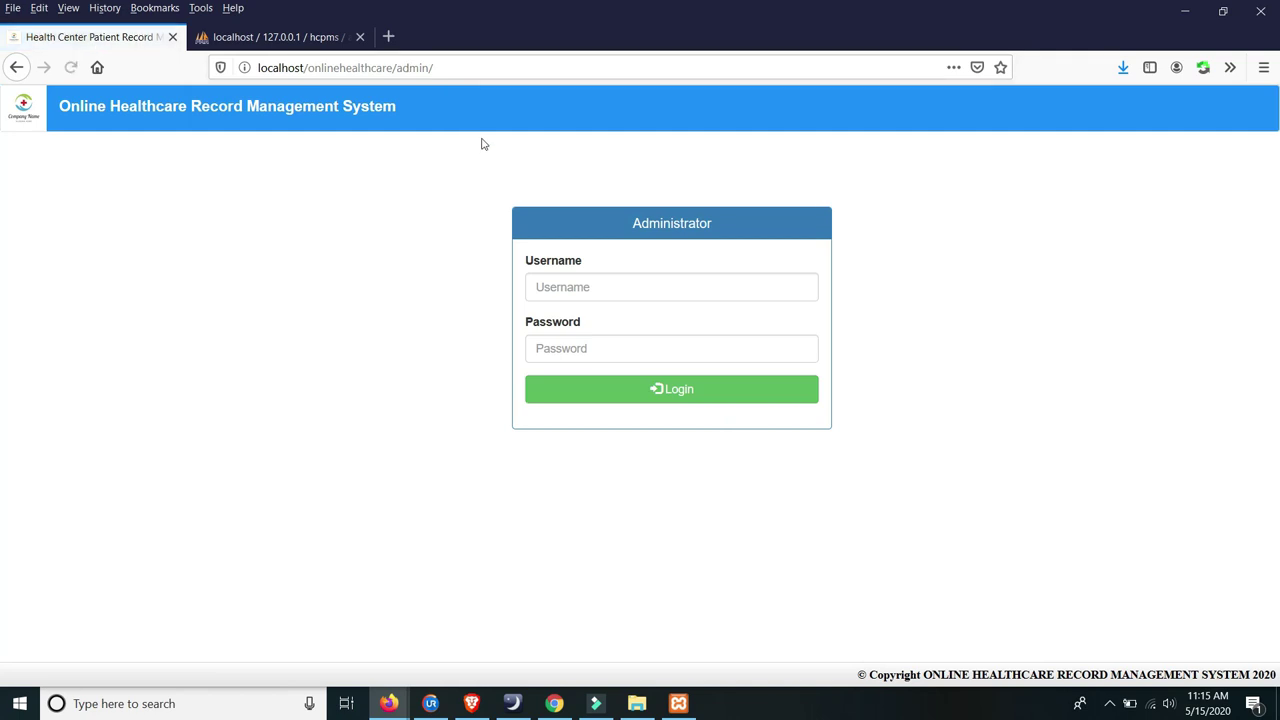
- Log in as administrator using the saved admin credentials
left_click(654, 289)
left_click(432, 223)
left_click(576, 290)
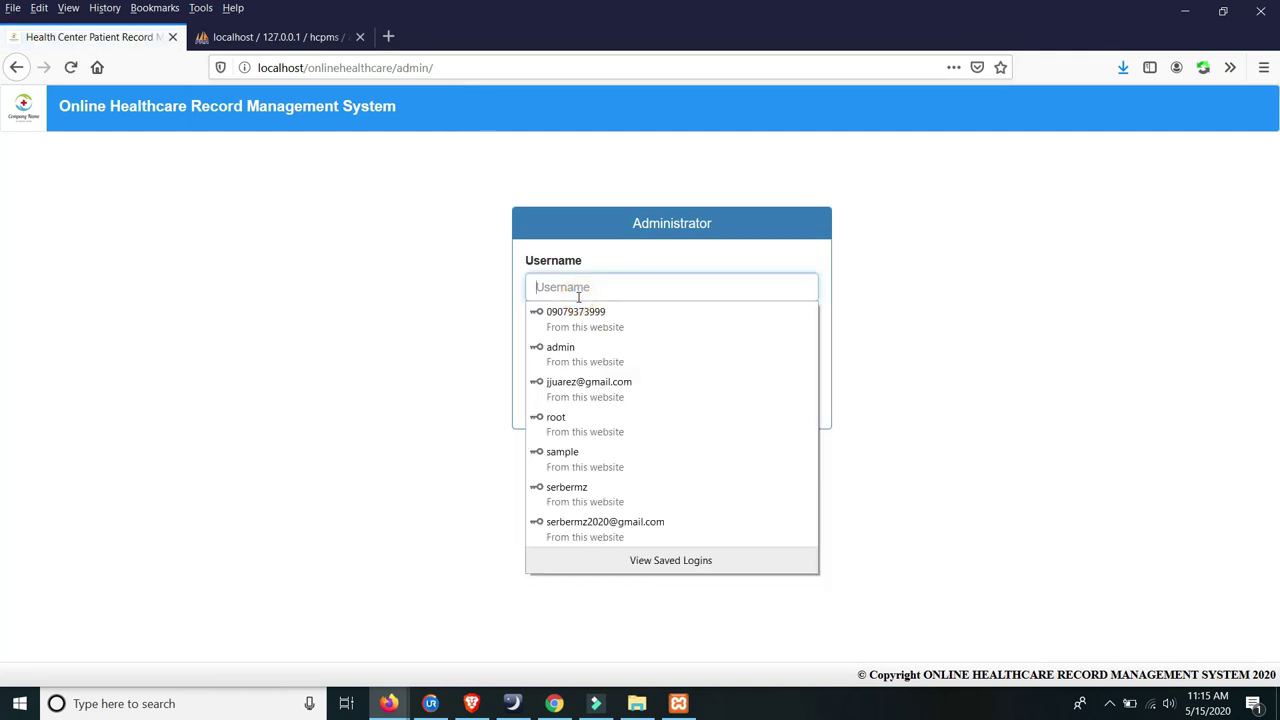
type("ad")
left_click(566, 314)
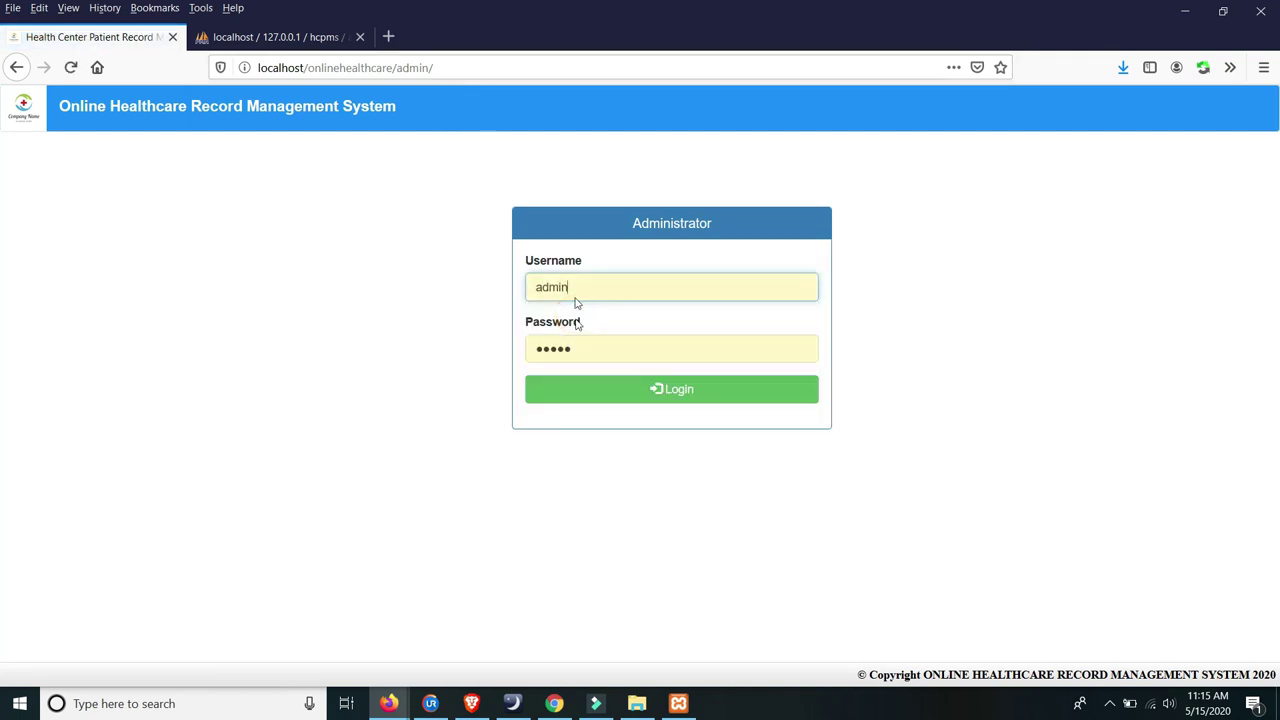
left_click(624, 396)
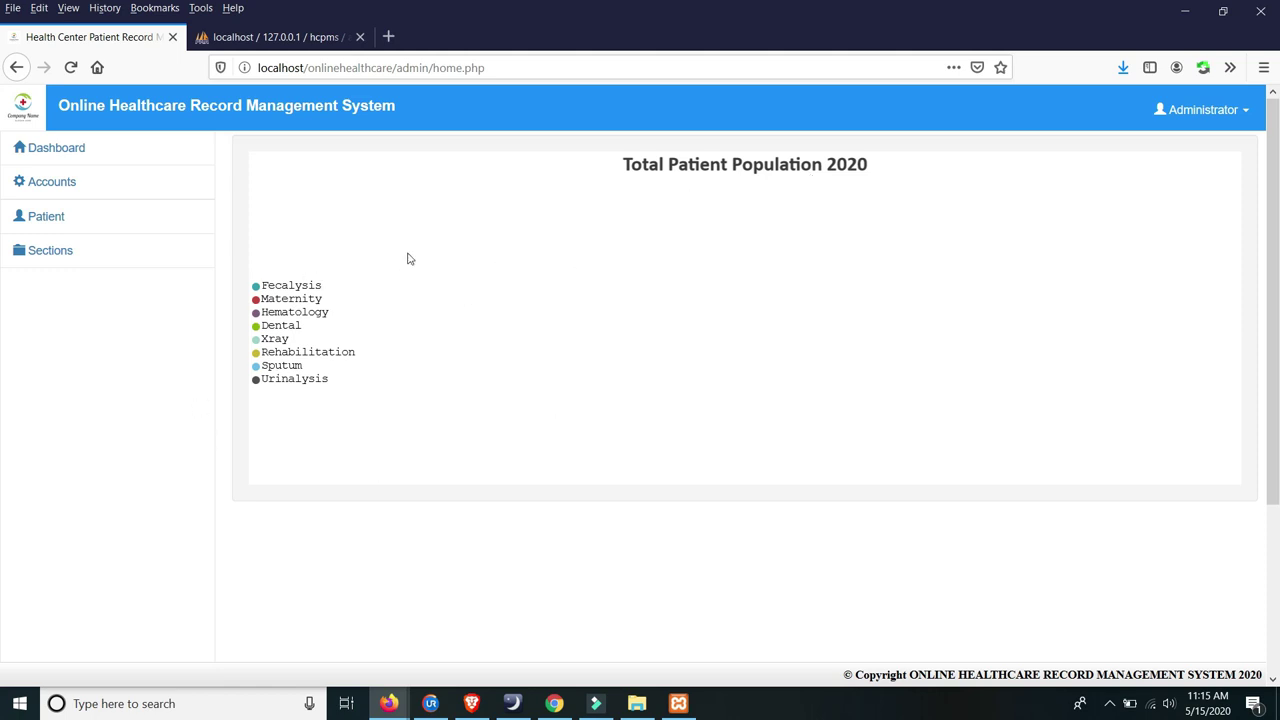
- Open the Accounts > Administrator list from the dashboard
left_click(63, 145)
left_click(80, 186)
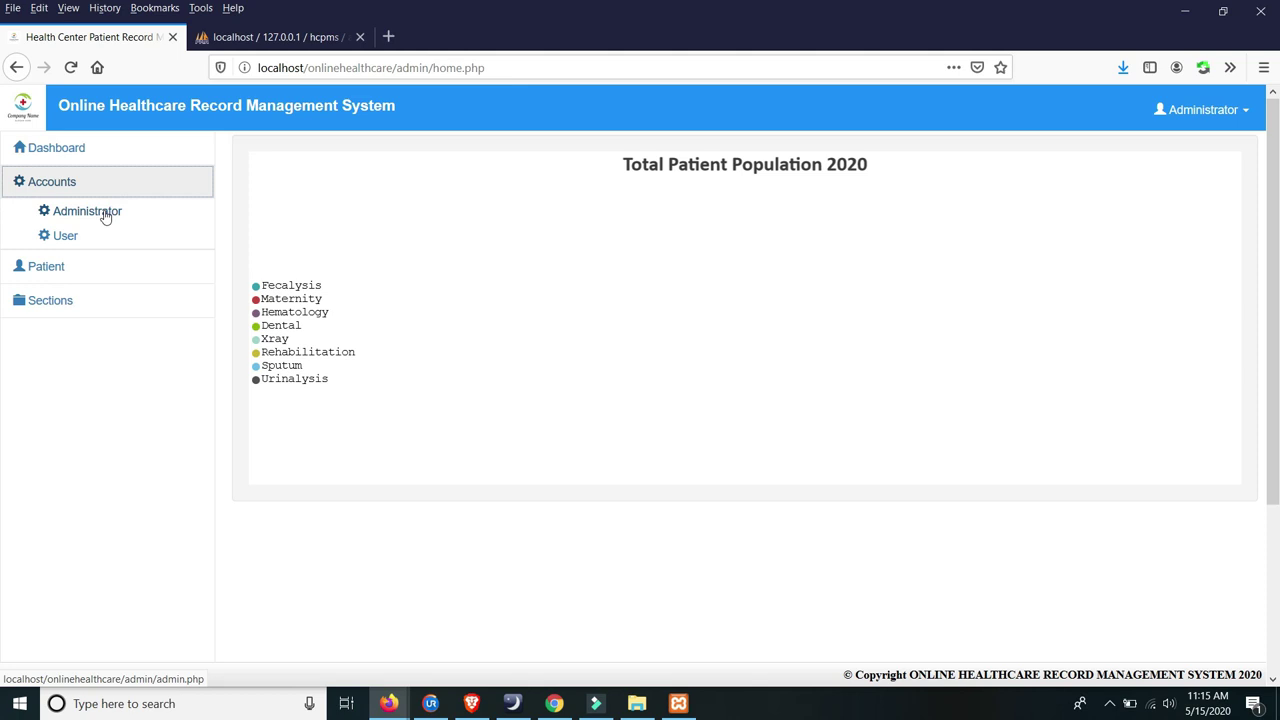
left_click(94, 209)
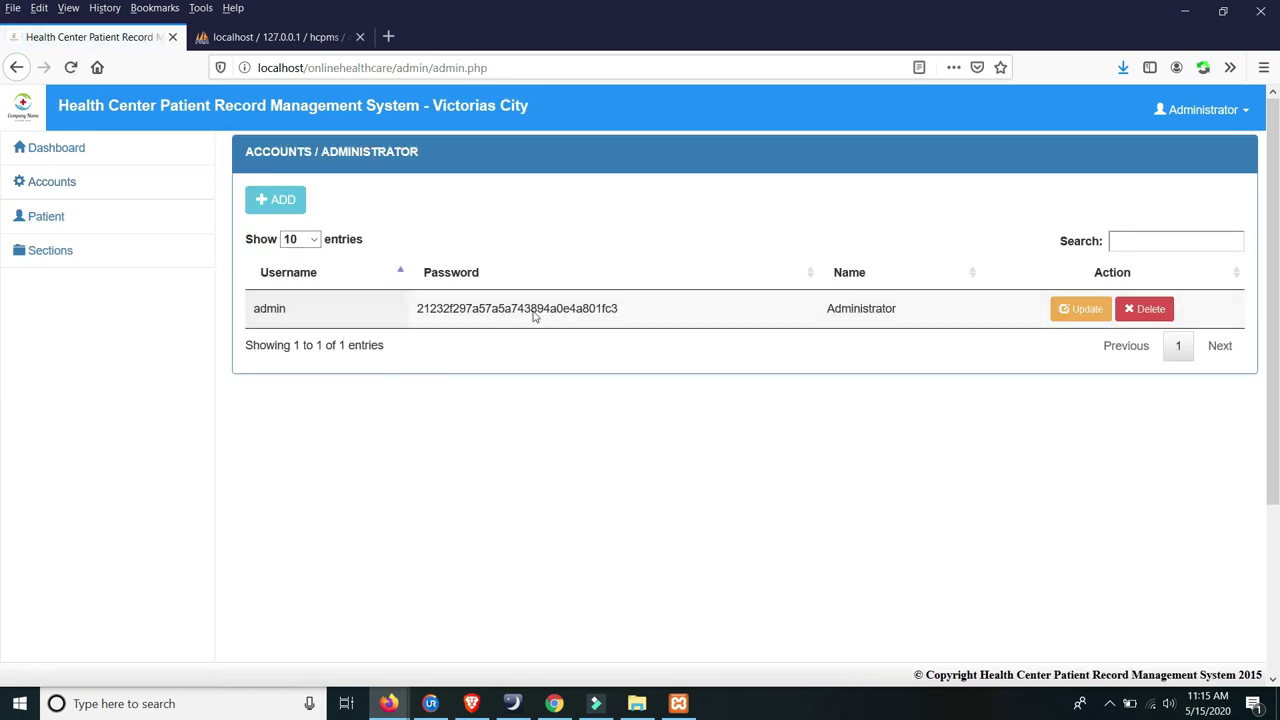
- Select the admin account's password hash, then bring up the Add Administrator form
left_click_drag(420, 308, 383, 313)
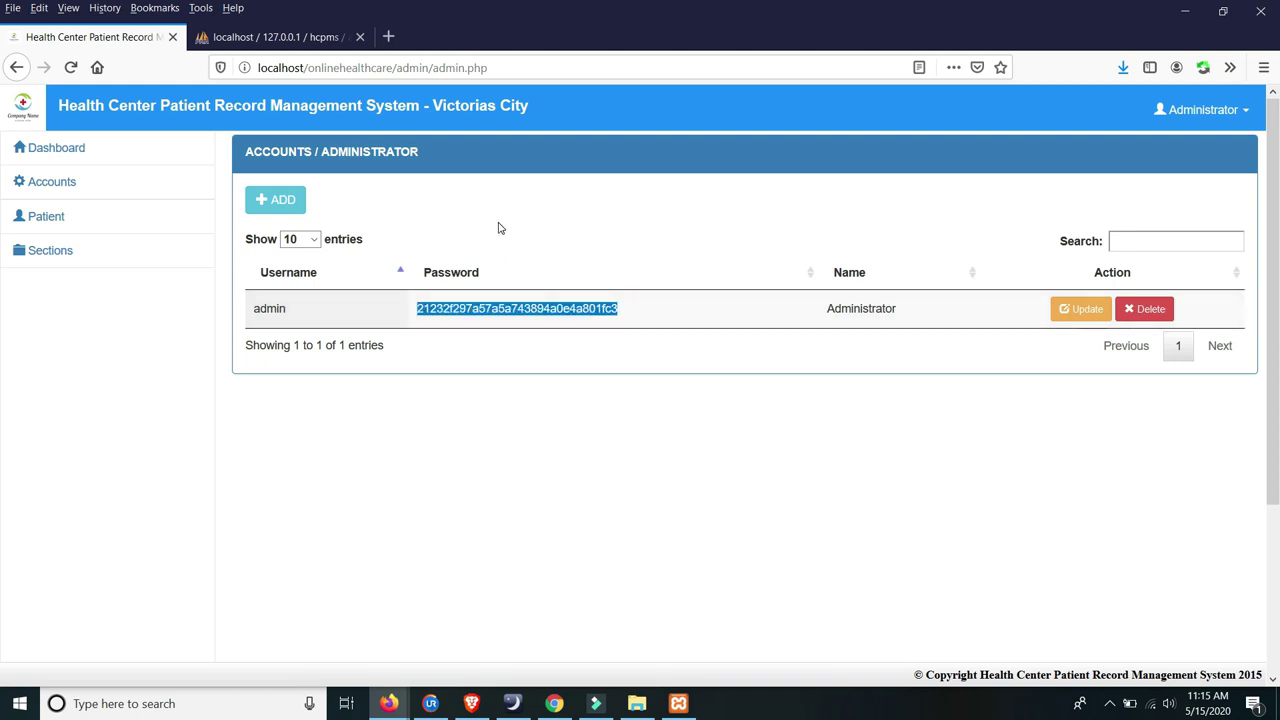
left_click(430, 308)
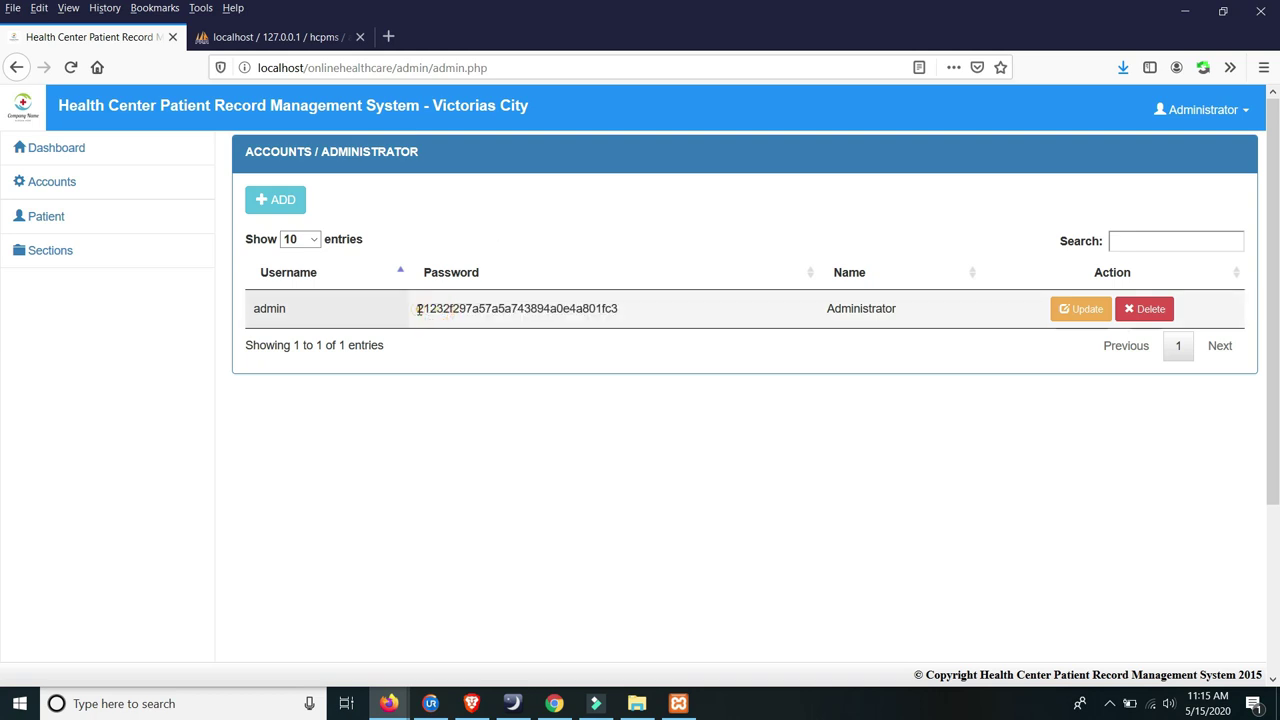
left_click_drag(414, 309, 641, 314)
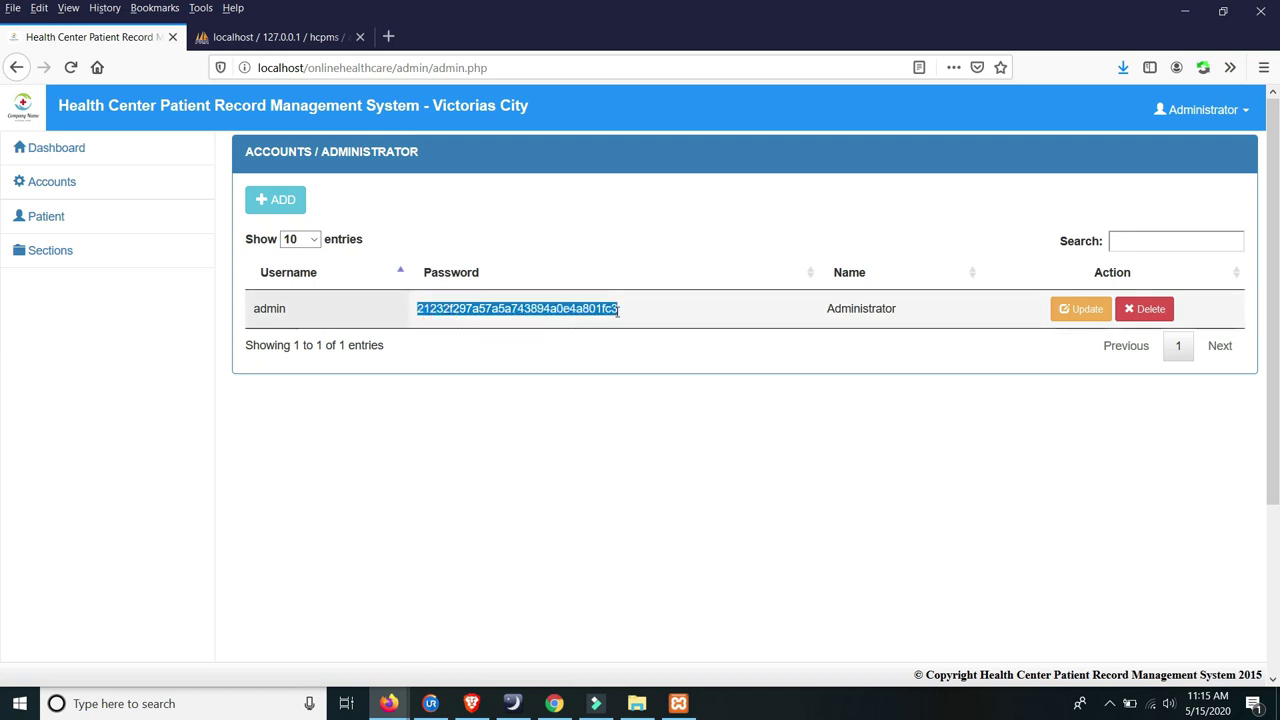
left_click(283, 199)
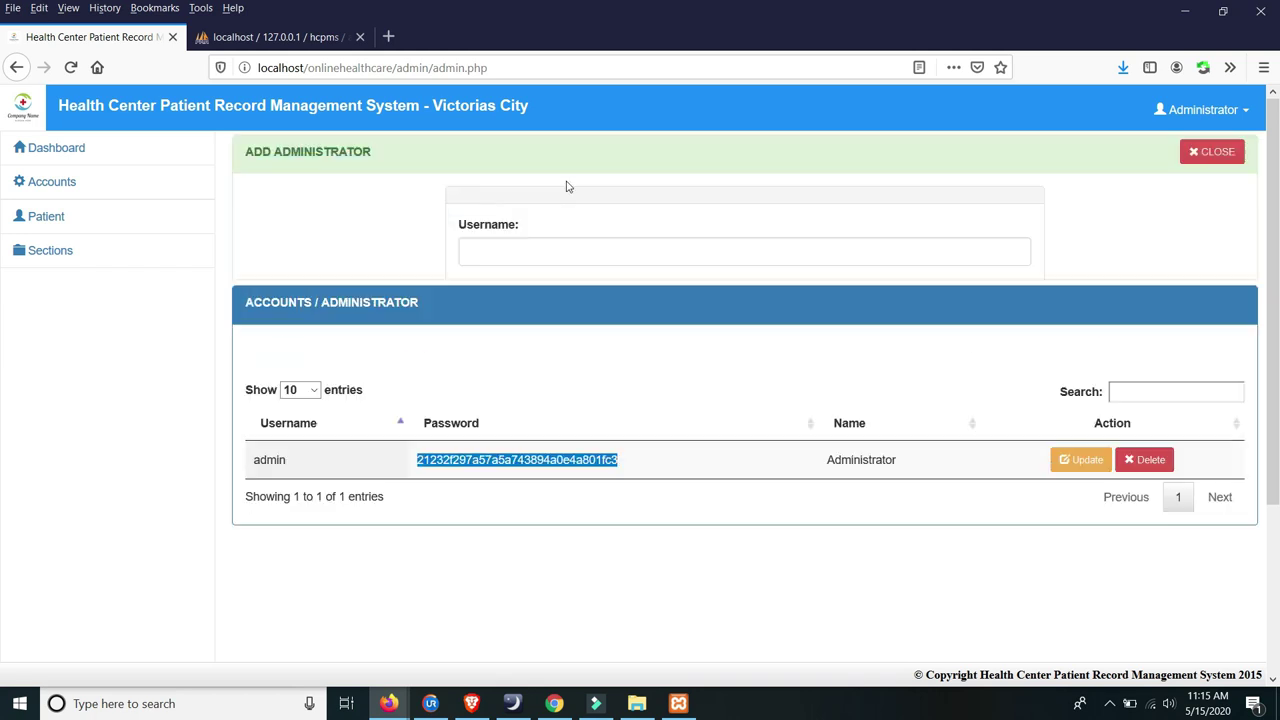
- Fill in the new administrator's username, password and first name, skipping the middle name
left_click(565, 245)
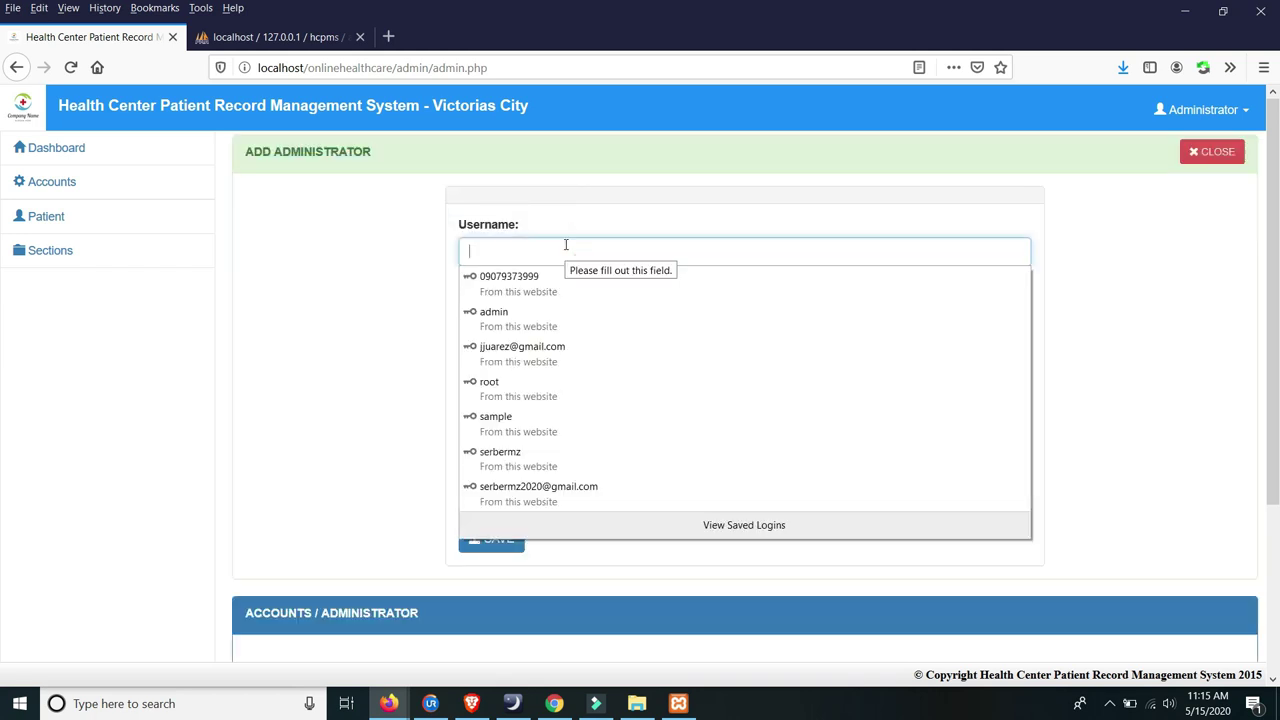
type("jonah")
left_click(516, 312)
left_click(516, 312)
type("••")
left_click(521, 387)
type("ad")
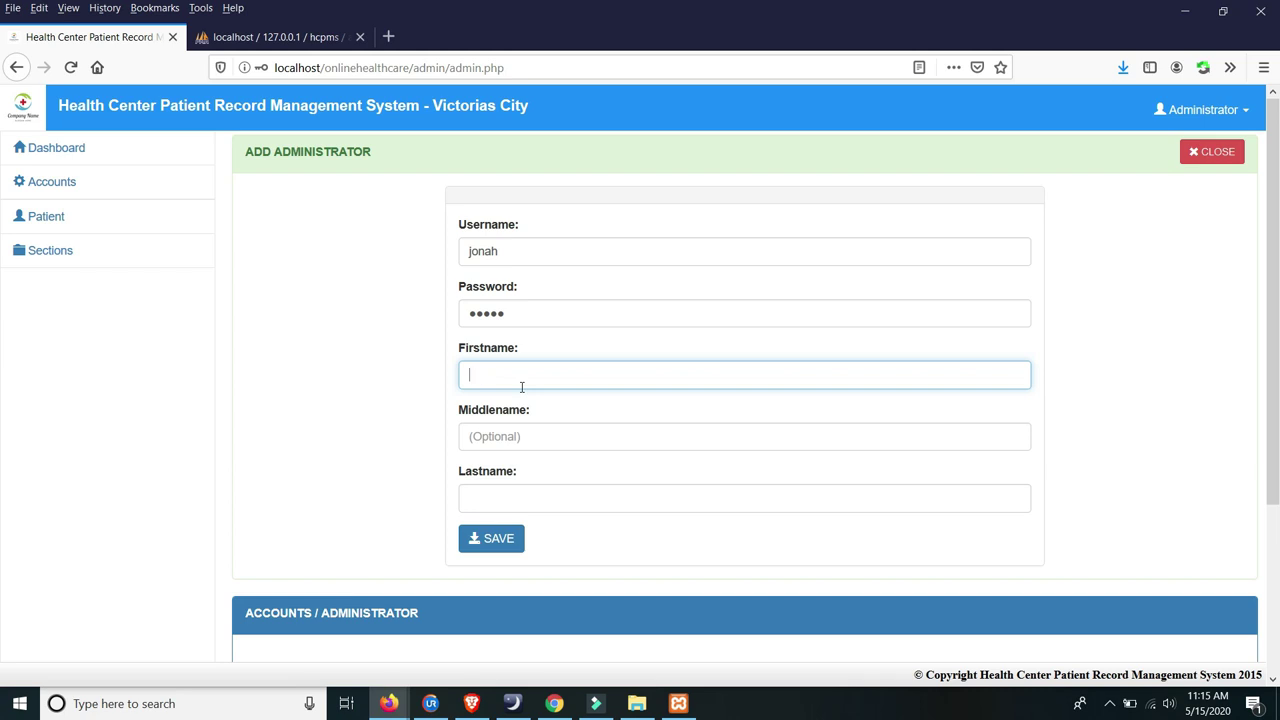
left_click(517, 437)
left_click(509, 490)
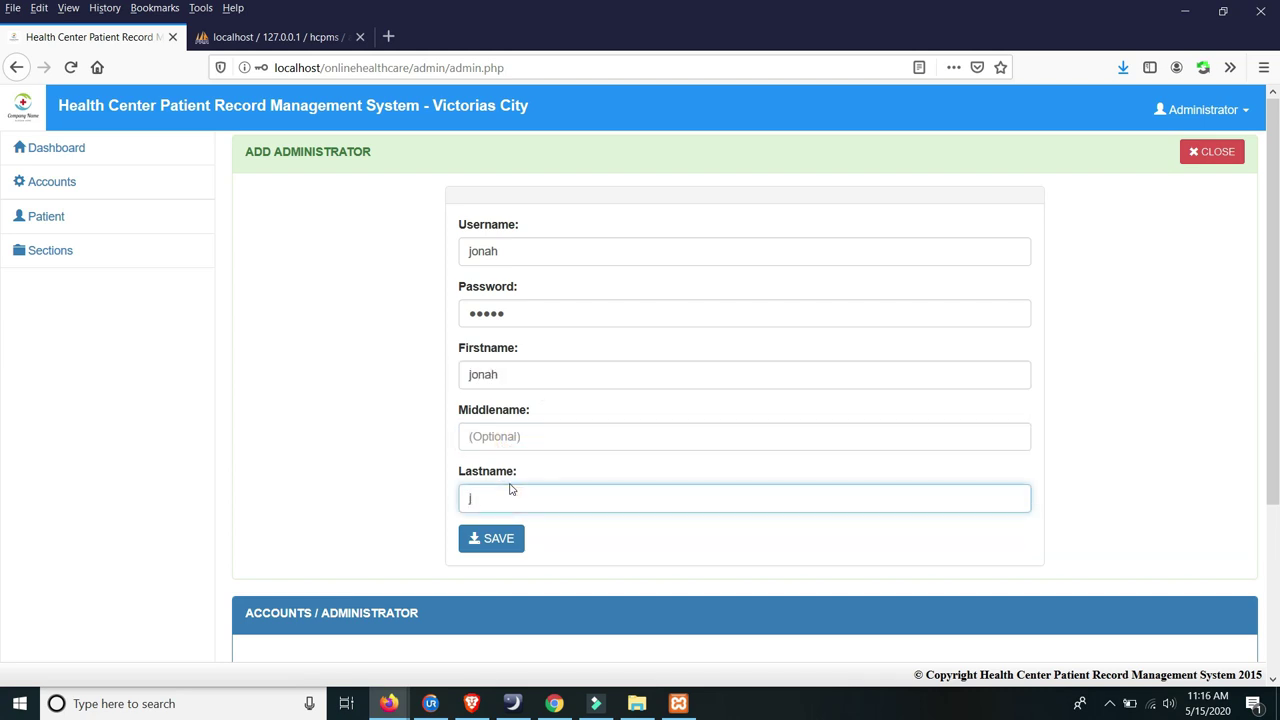
- Save the new administrator account and let Firefox remember its login
left_click(472, 536)
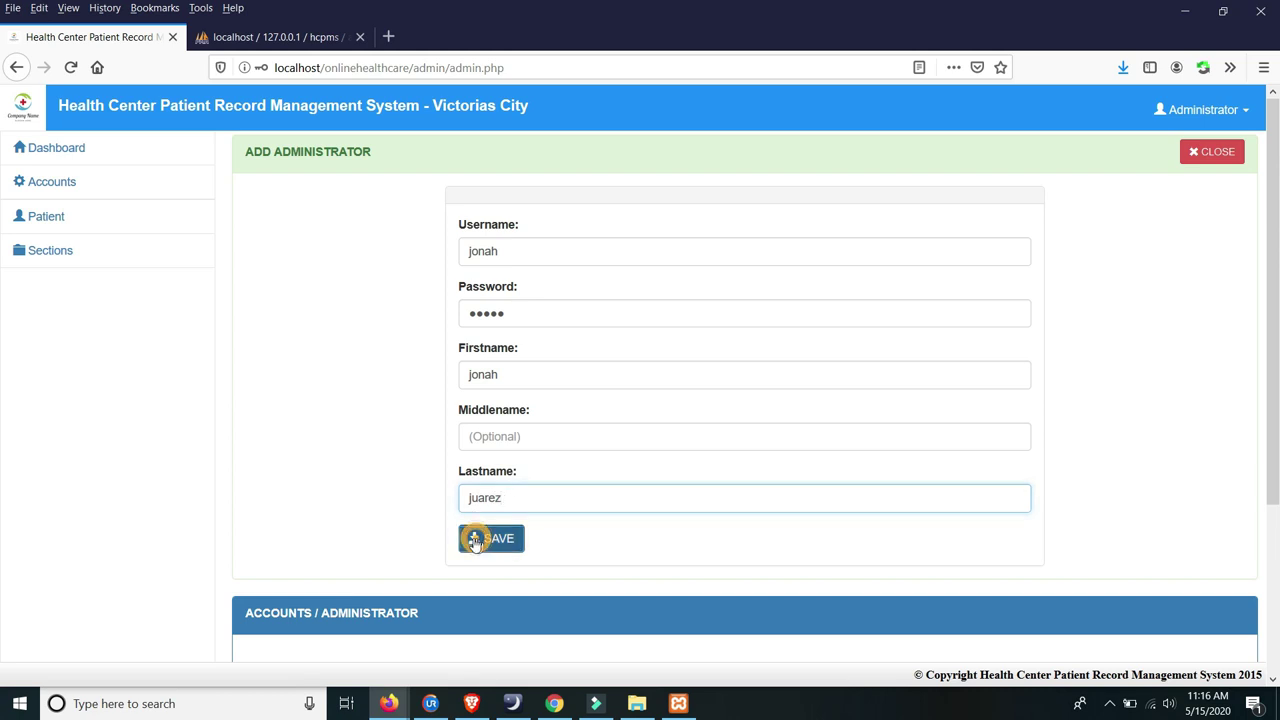
left_click(349, 210)
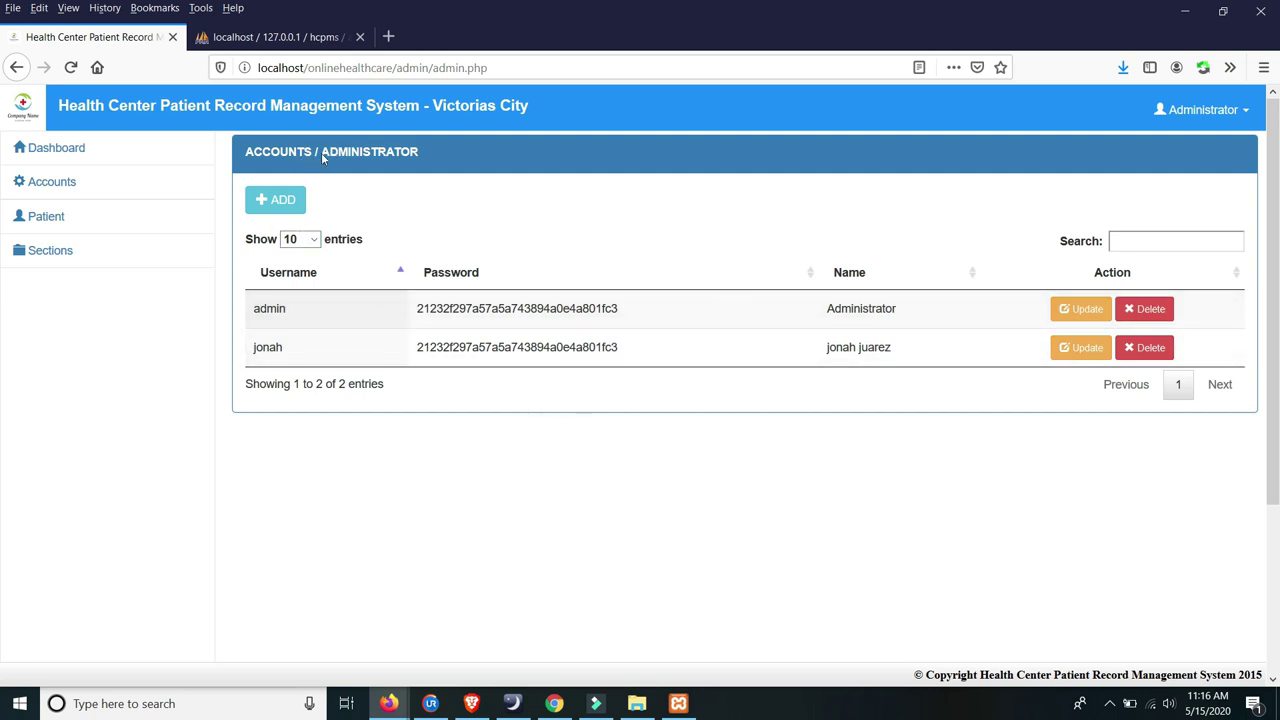
left_click(50, 188)
- Start a new user in Accounts > User and enter the user's username
left_click(70, 236)
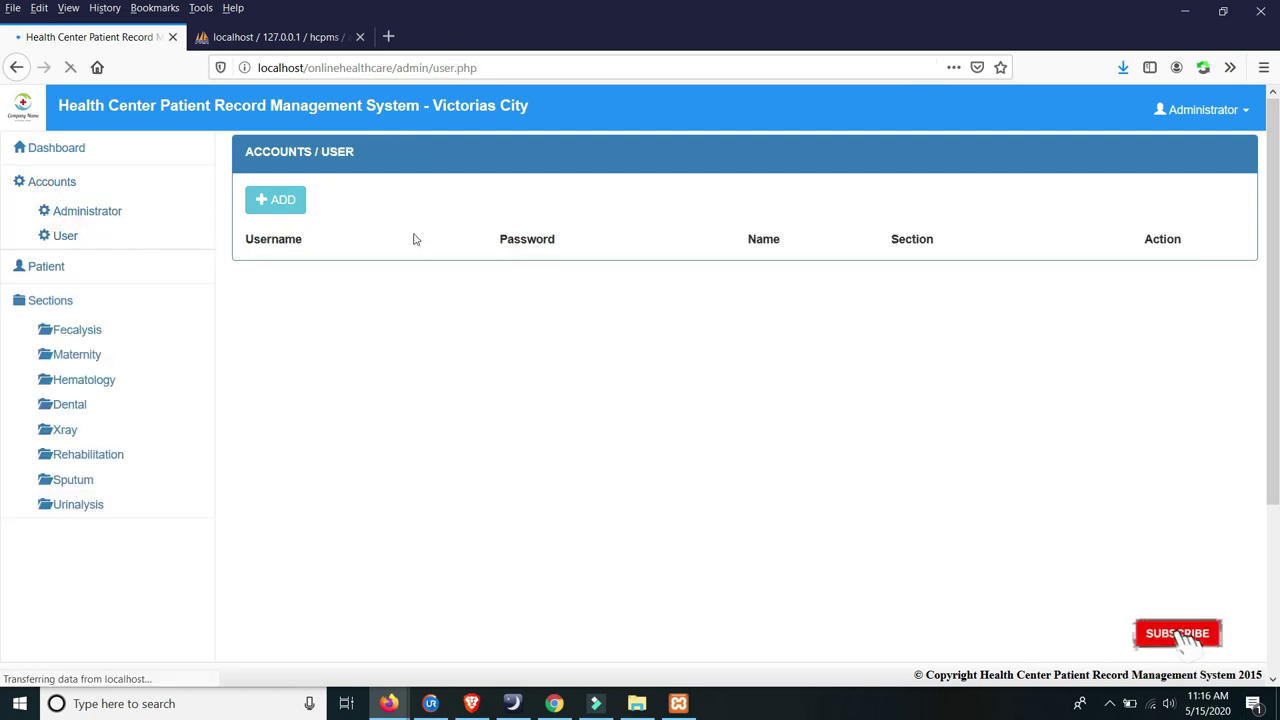
left_click(57, 188)
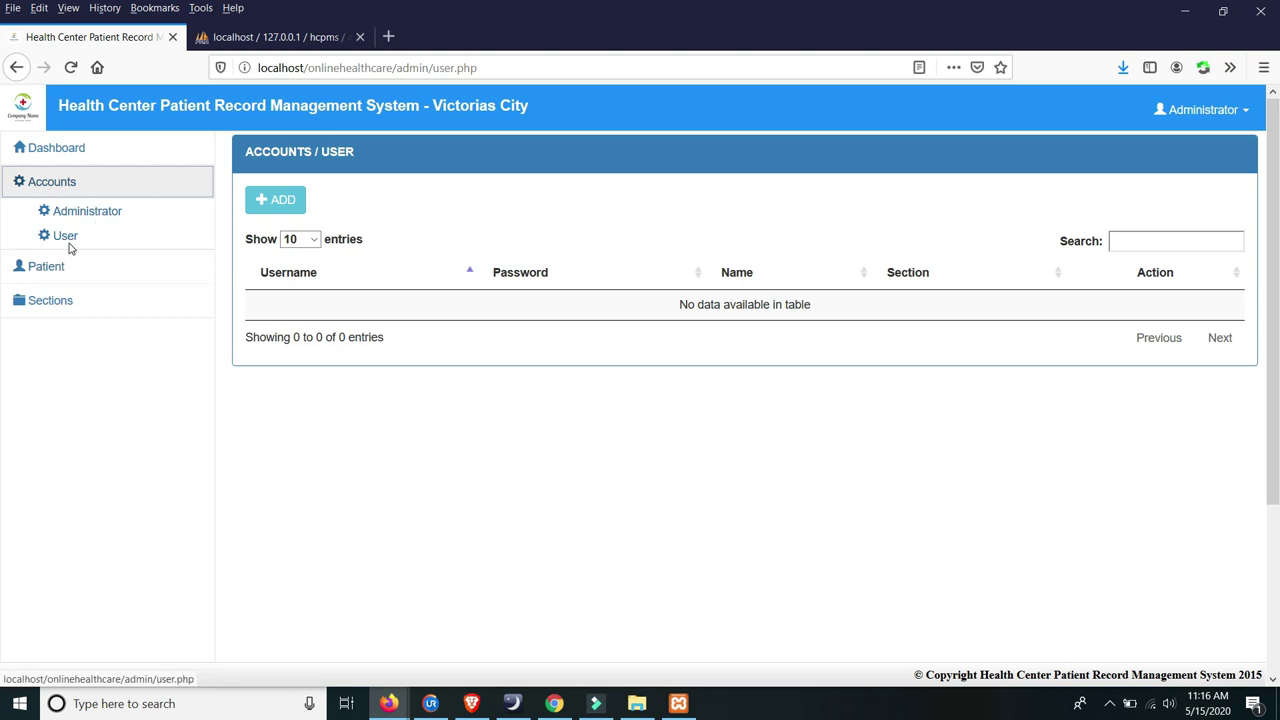
left_click(284, 200)
left_click(565, 259)
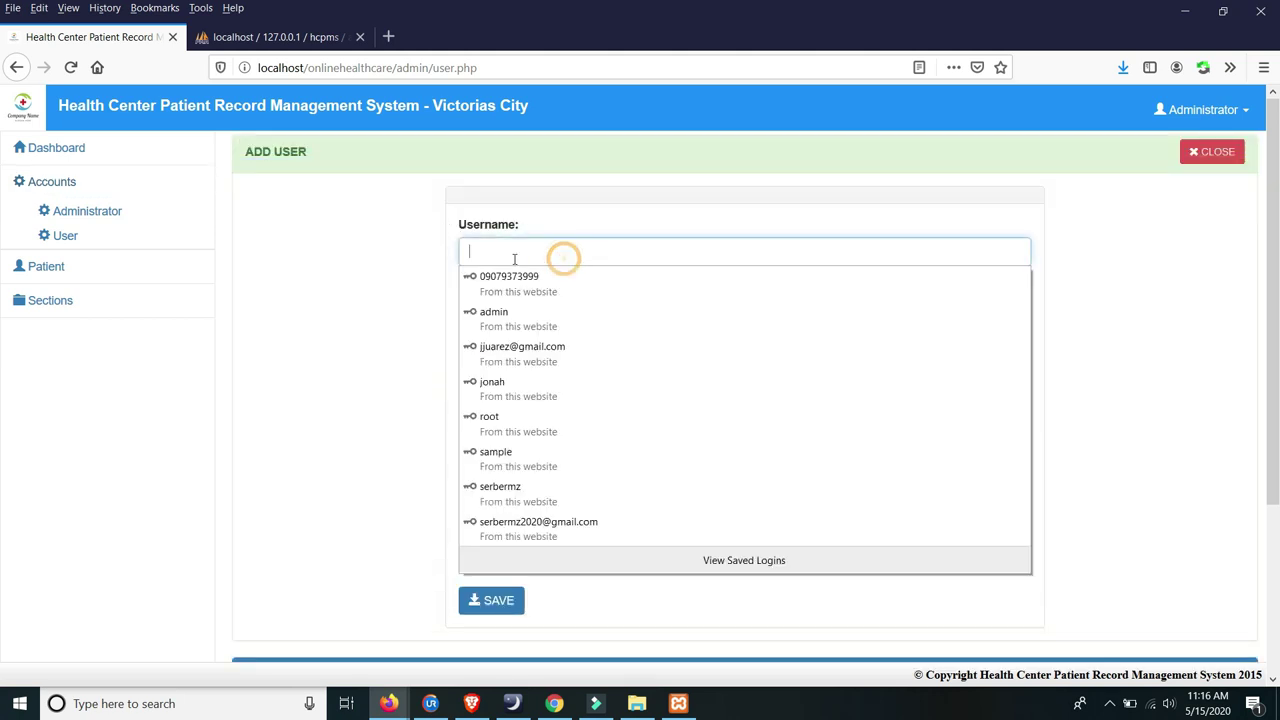
left_click(543, 249)
left_click(543, 249)
left_click(350, 235)
left_click(516, 252)
left_click(516, 252)
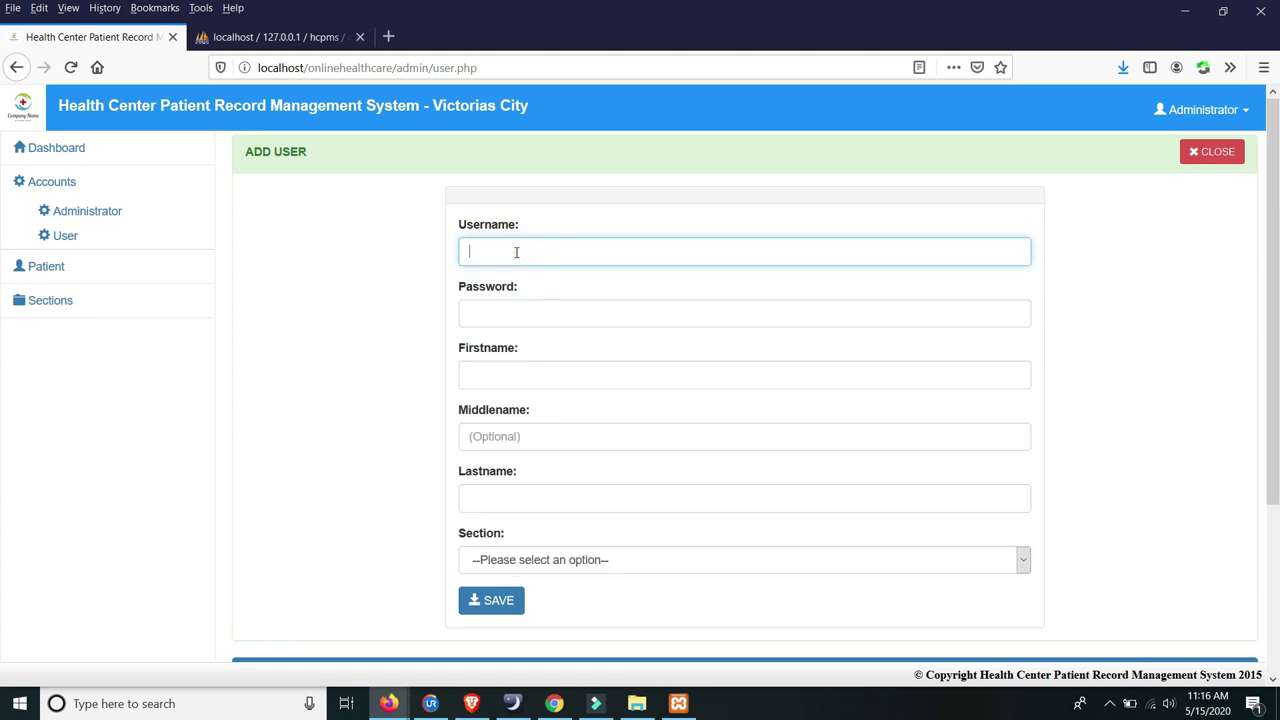
type("jjuarez")
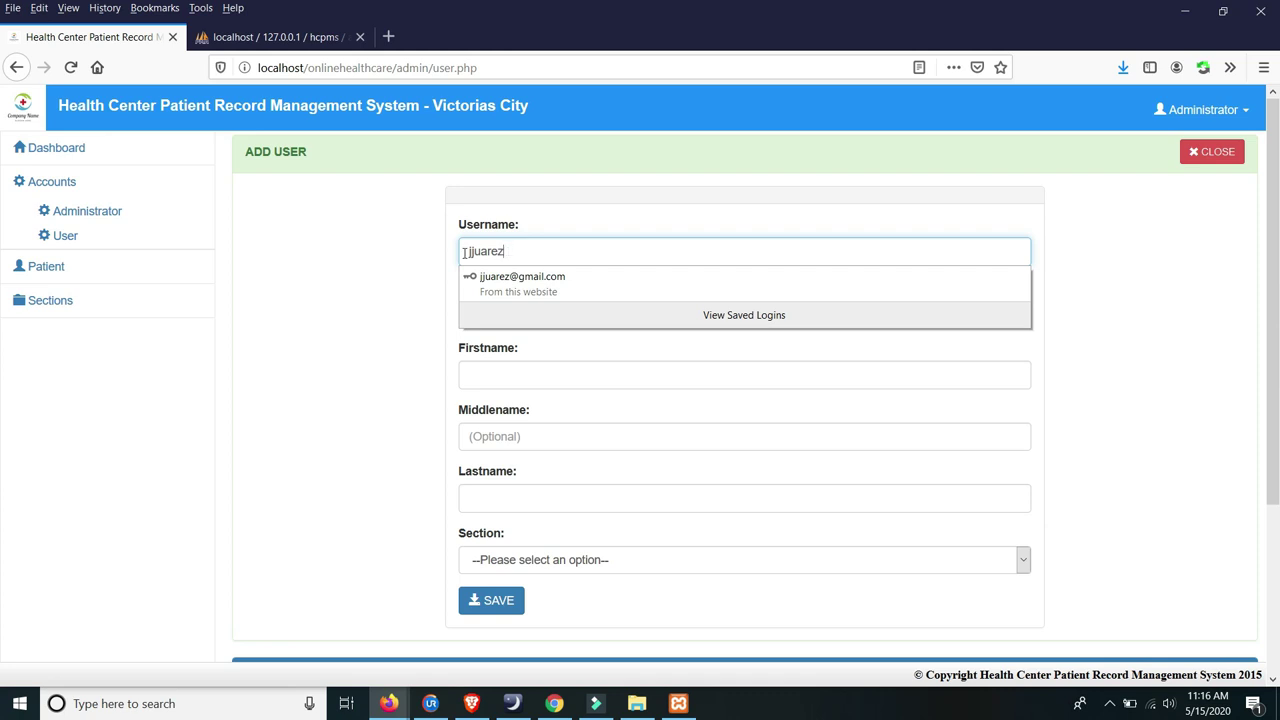
left_click(401, 262)
- Enter the new user's password, first name and last name
left_click(531, 320)
left_click(513, 311)
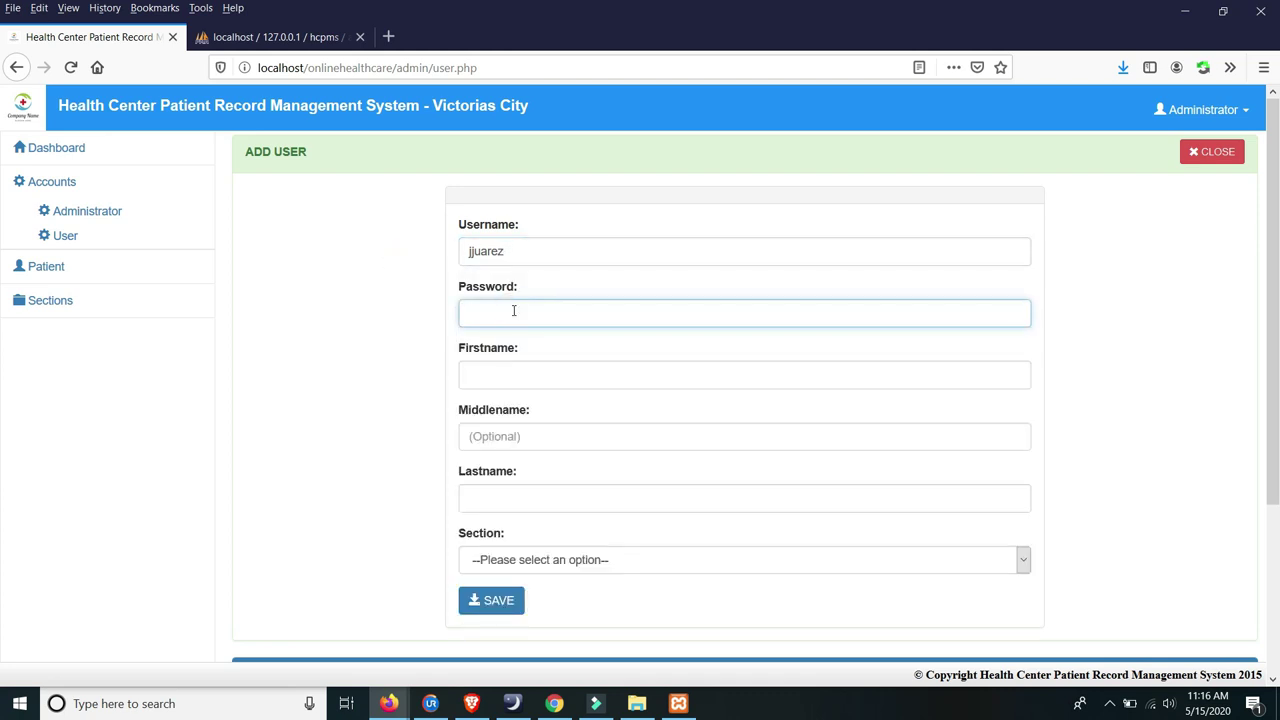
left_click(513, 311)
left_click(513, 311)
left_click(531, 378)
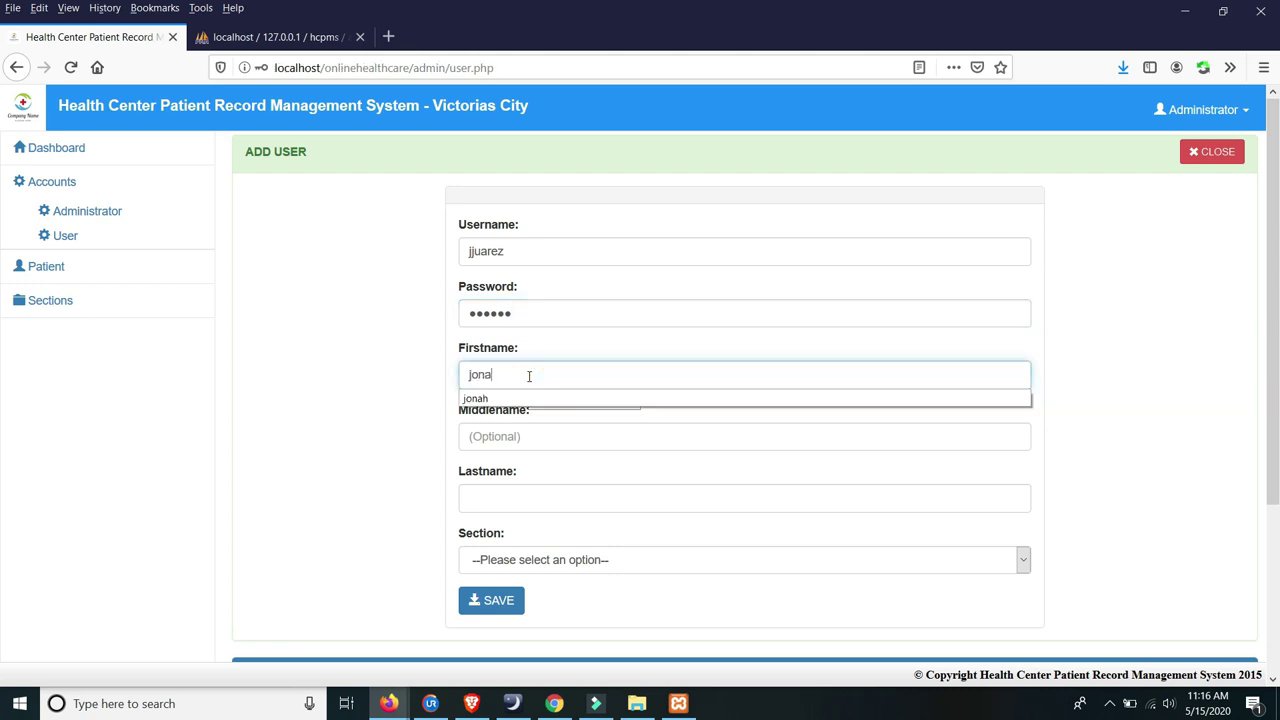
left_click(362, 373)
left_click(497, 497)
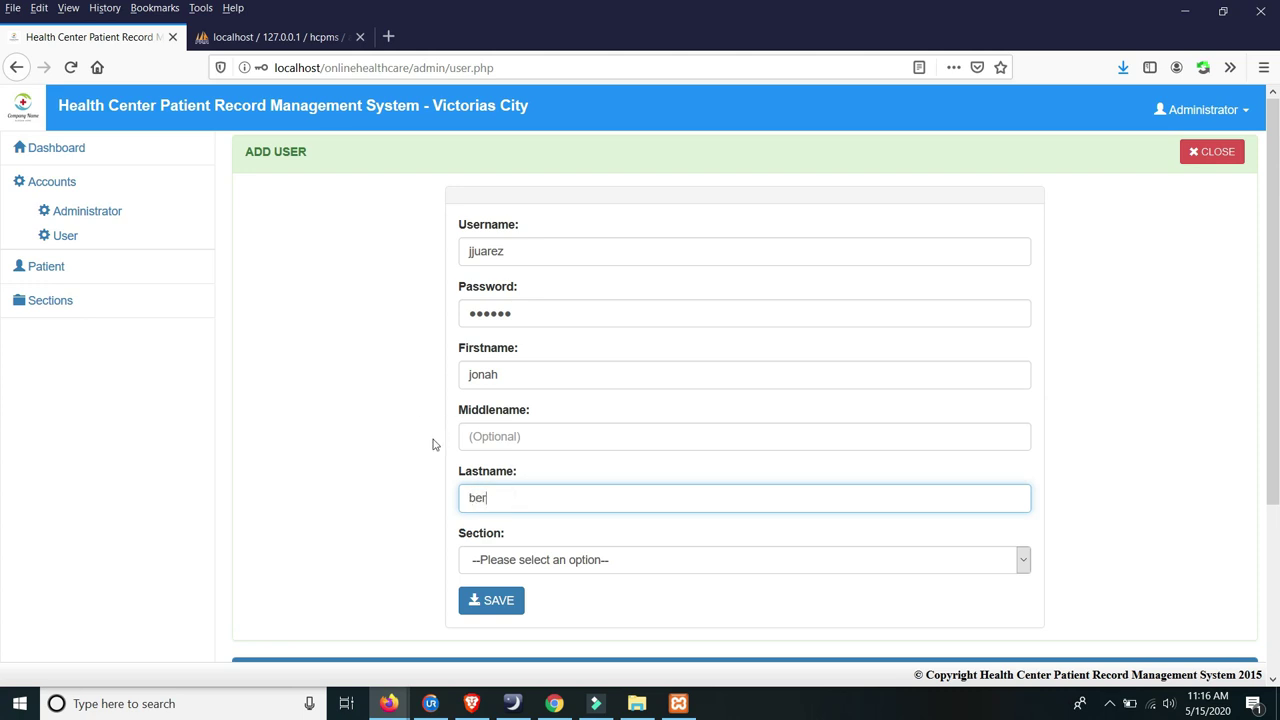
- Assign the user to the Urinalysis section and save, letting Firefox remember the login
scroll(400, 450, "down", 3)
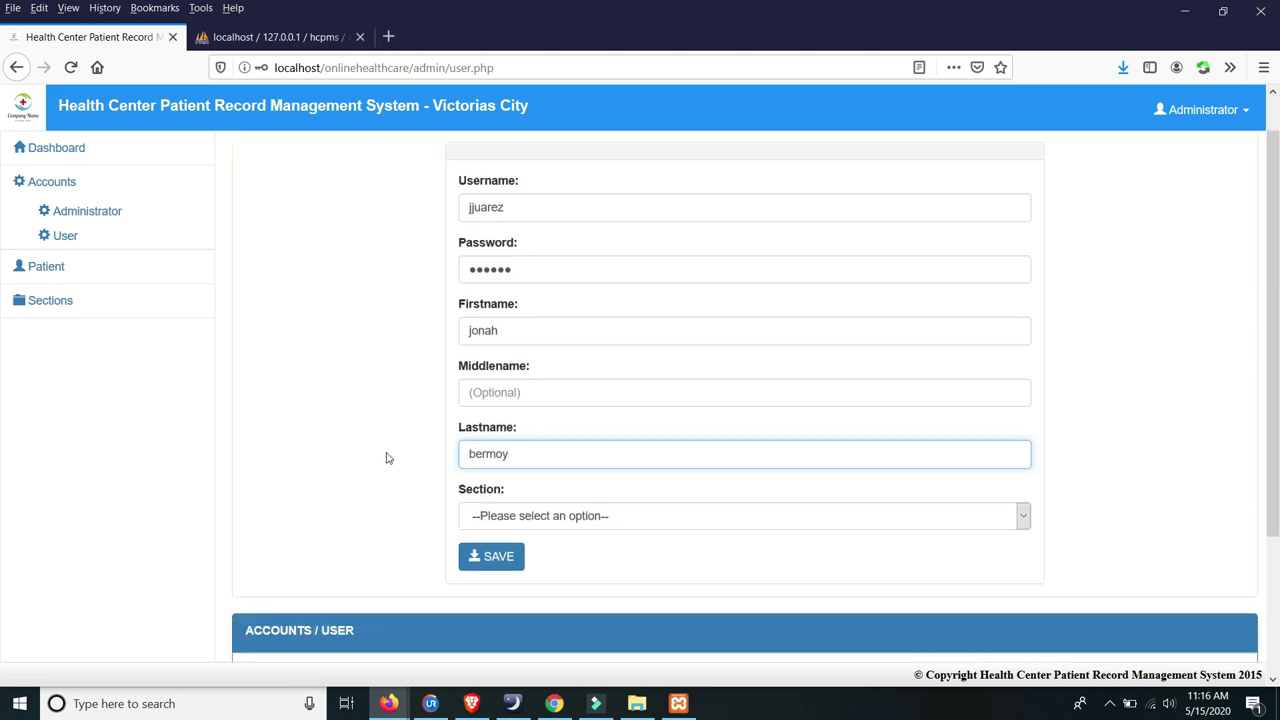
left_click(605, 384)
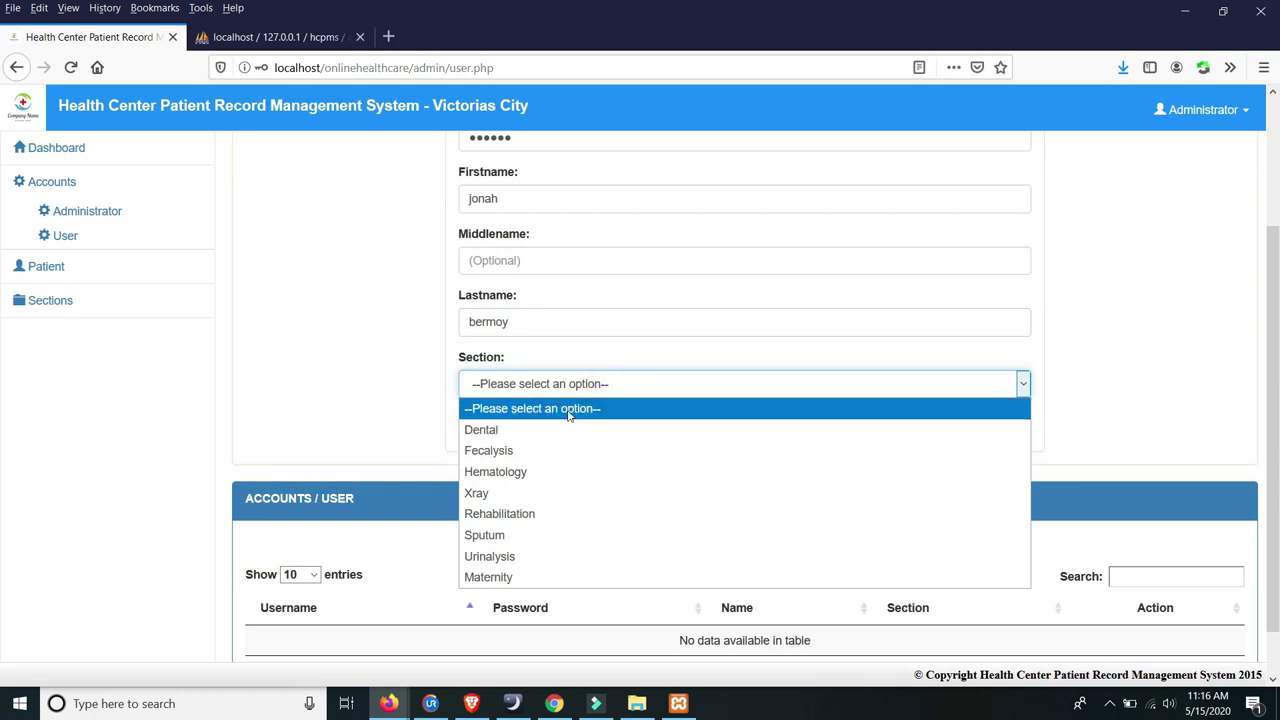
scroll(351, 316, "up", 3)
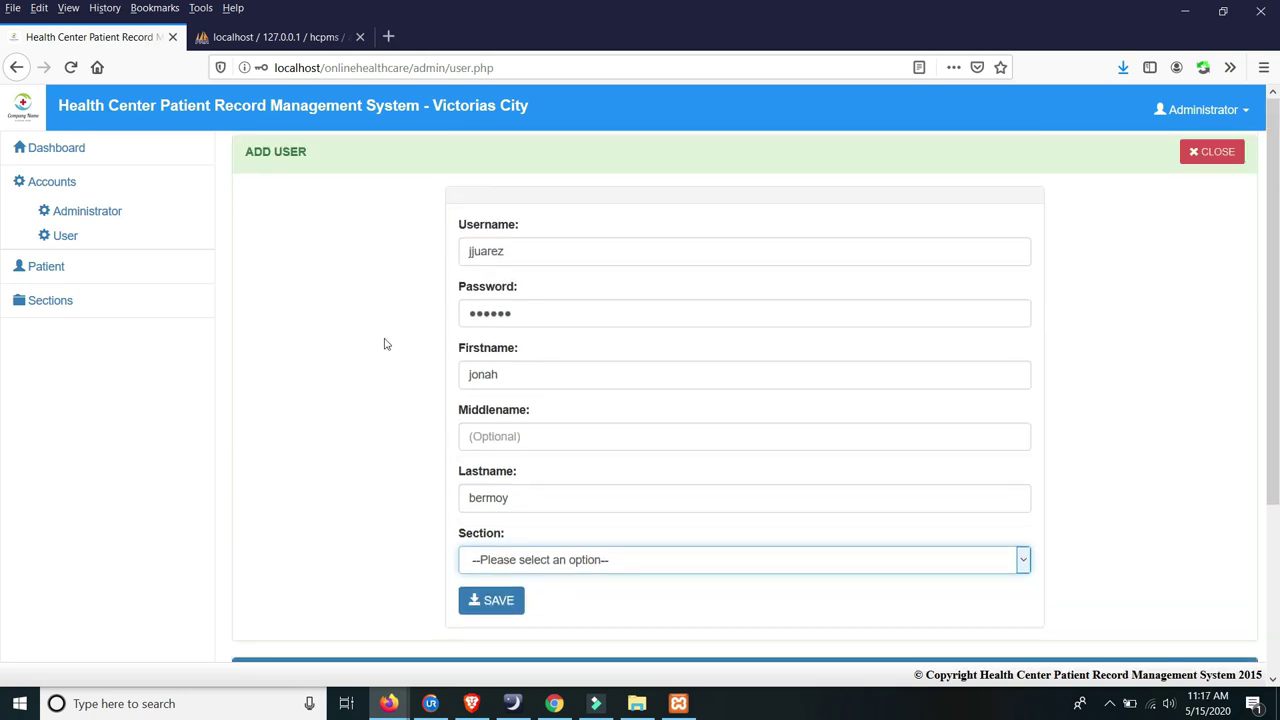
scroll(385, 344, "down", 3)
left_click(515, 342)
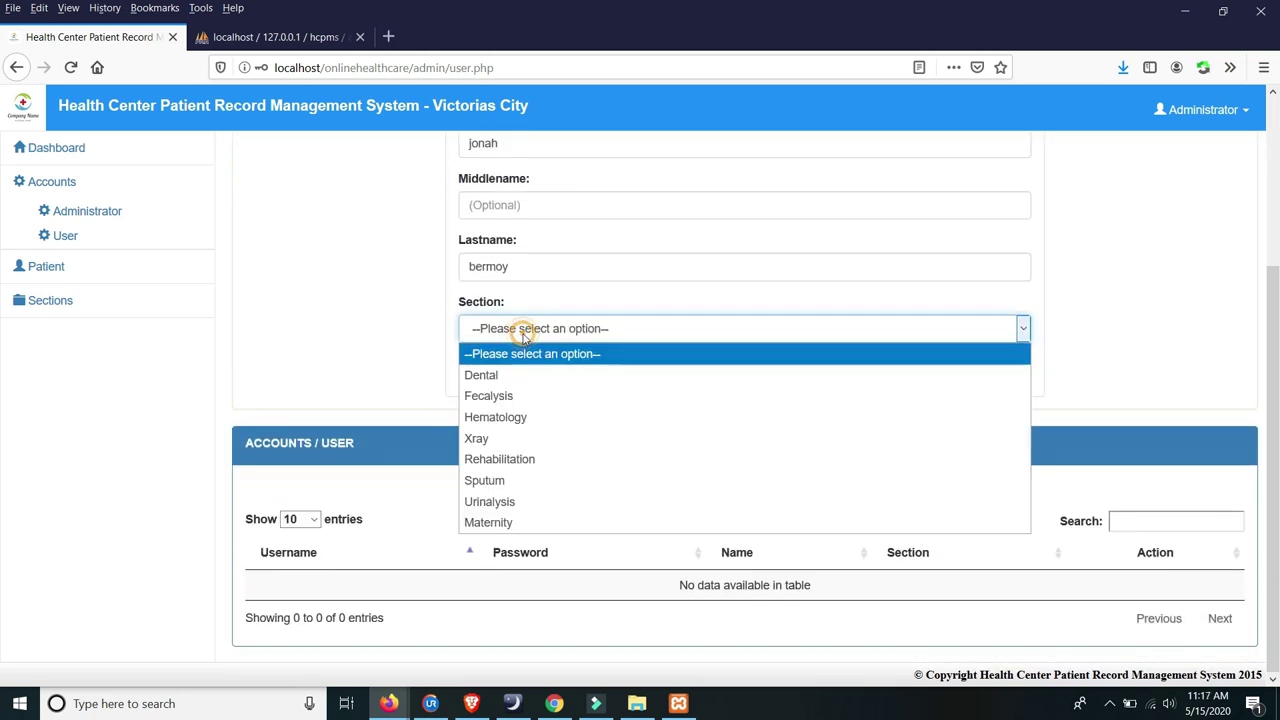
left_click(509, 503)
left_click(508, 370)
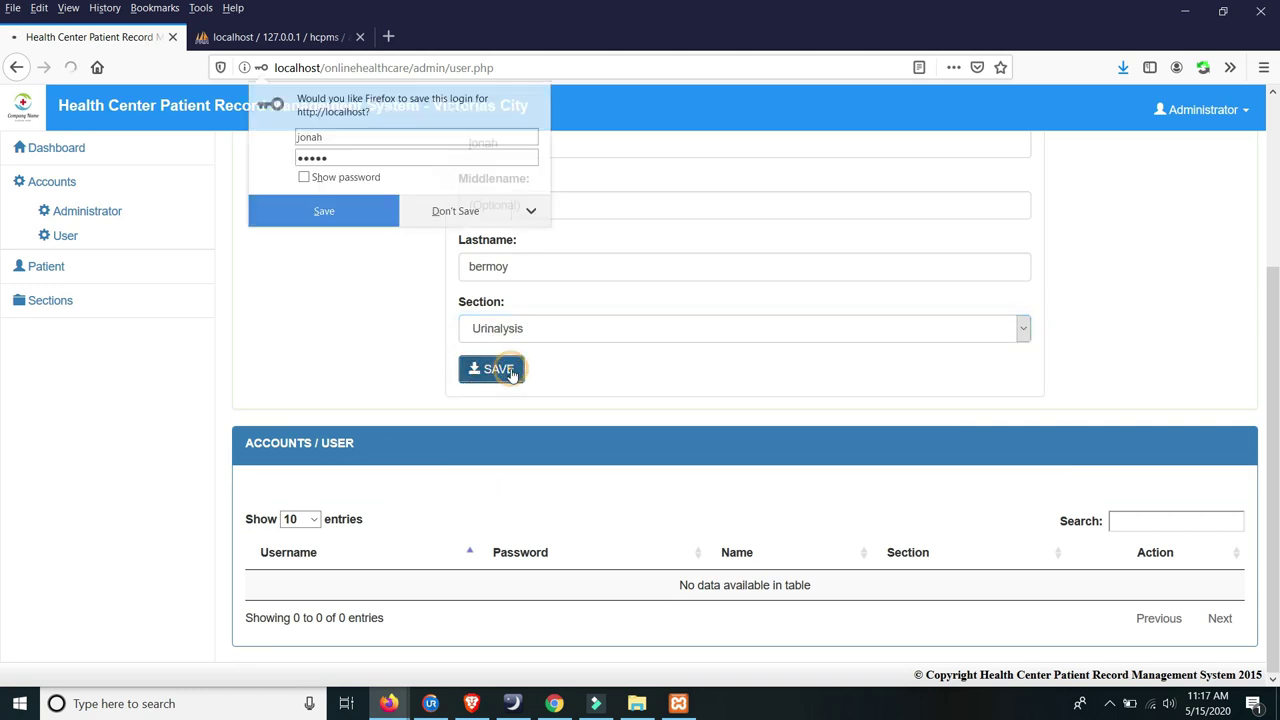
left_click(344, 215)
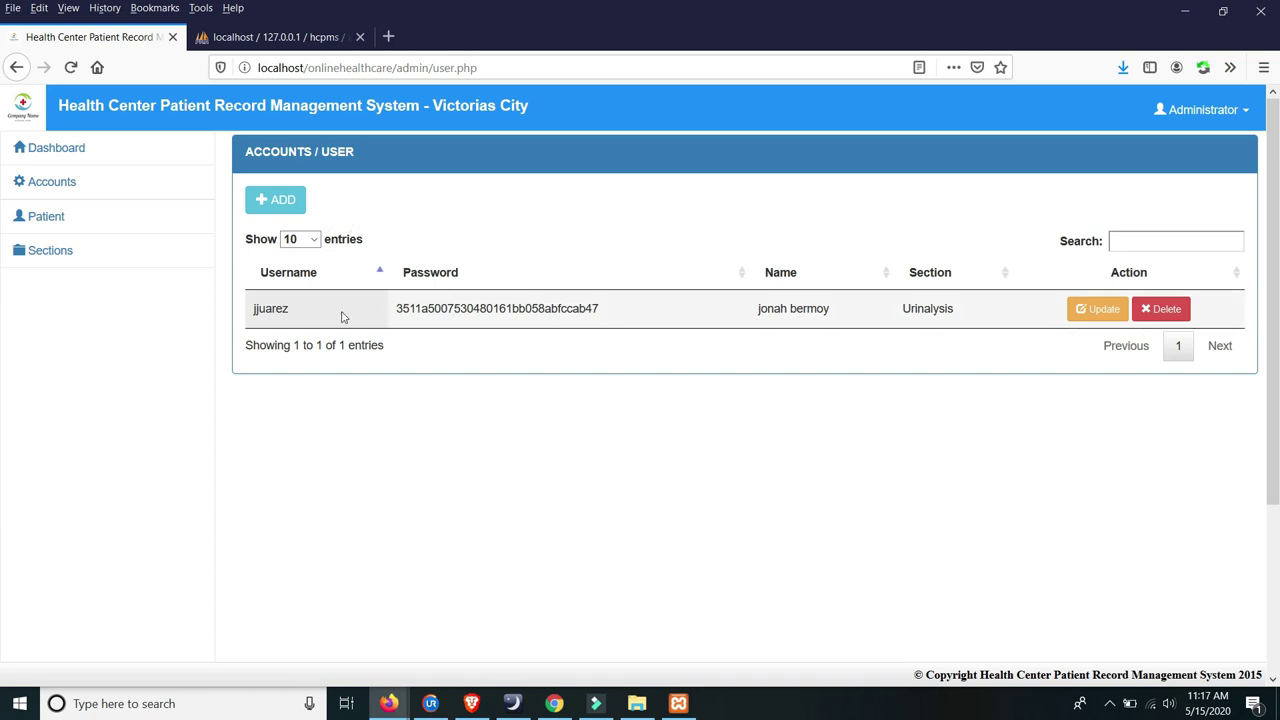